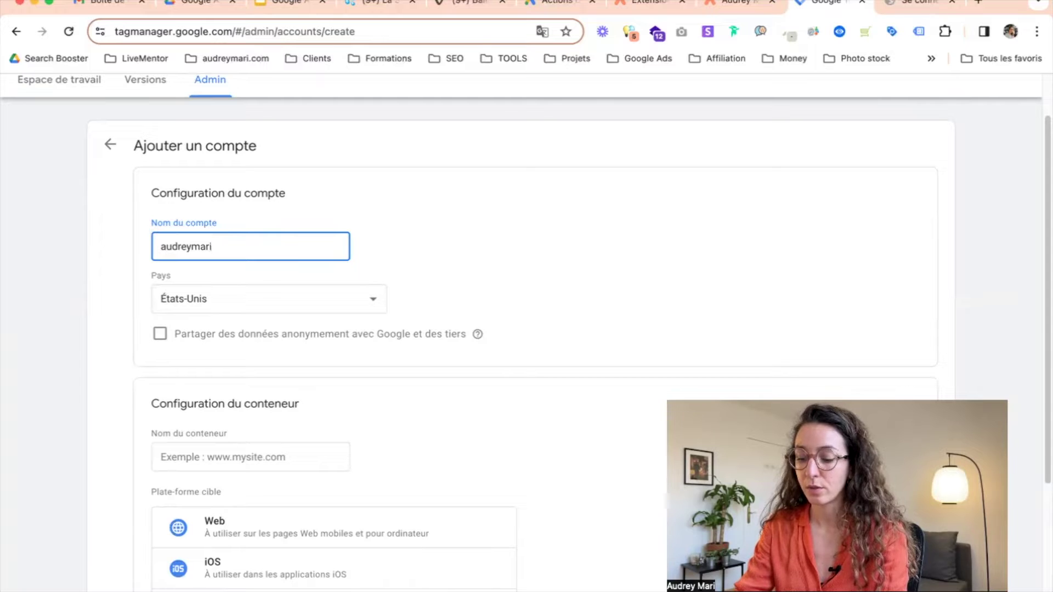
Step: Copy the new account's name and set the account's country to France
triple_click(281, 243)
key(super+c)
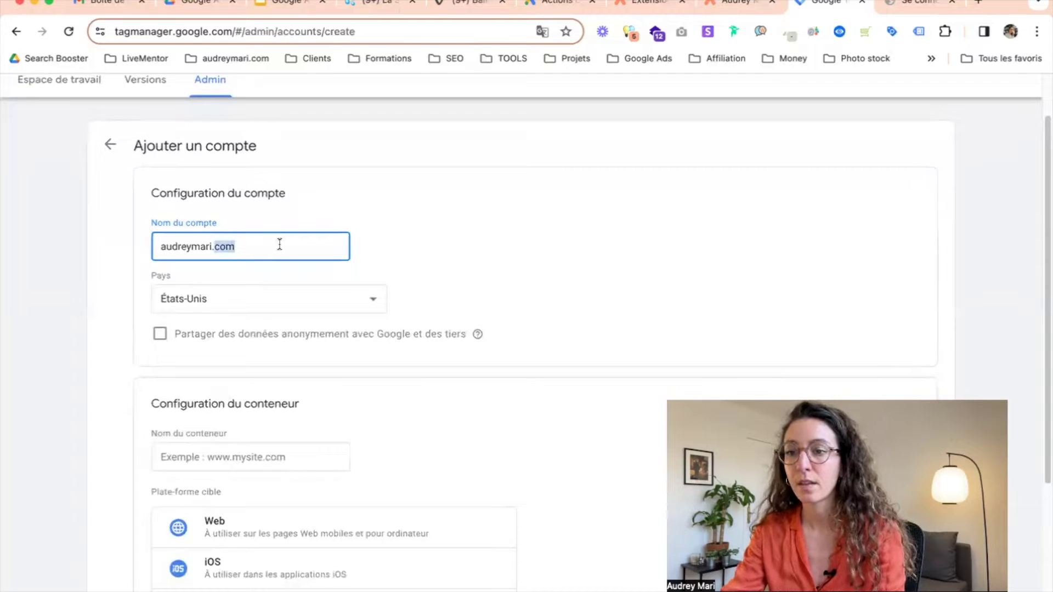
click(282, 296)
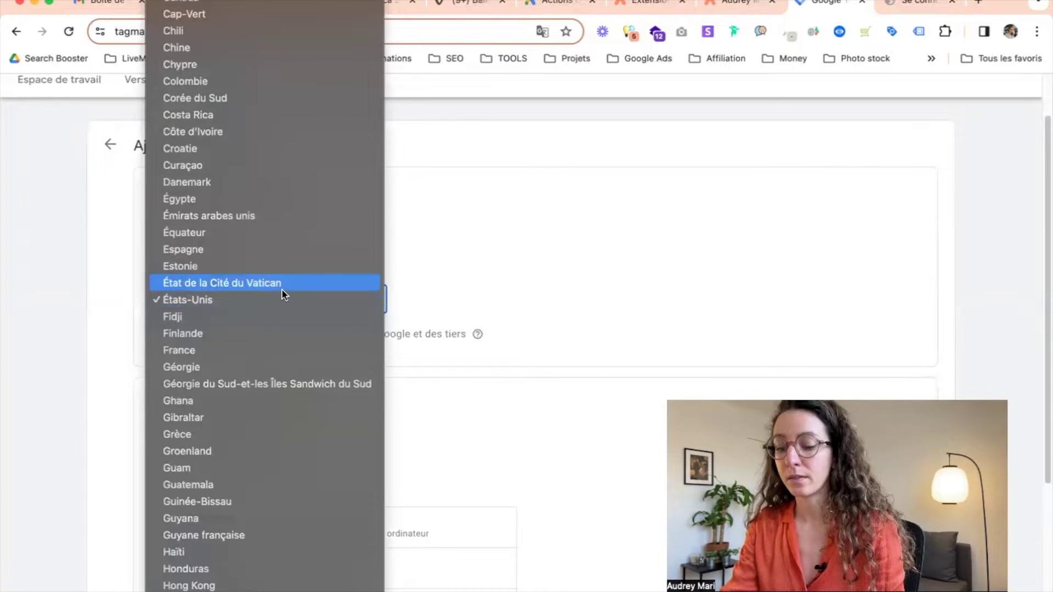
text(fr)
click(244, 350)
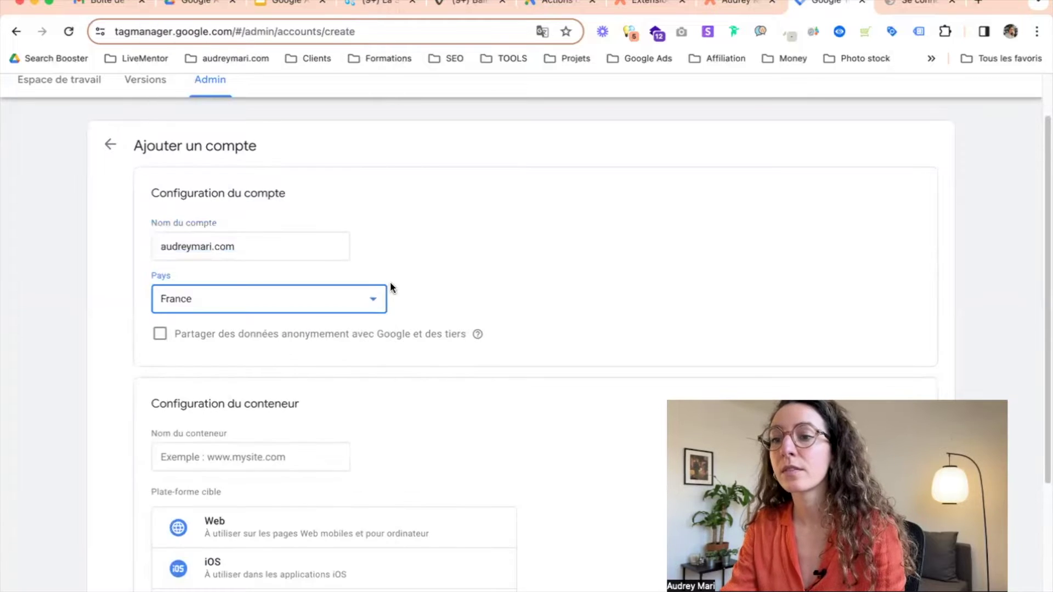
Step: Name the container with the copied account name
scroll(389, 282, down, 3)
scroll(388, 285, down, 1)
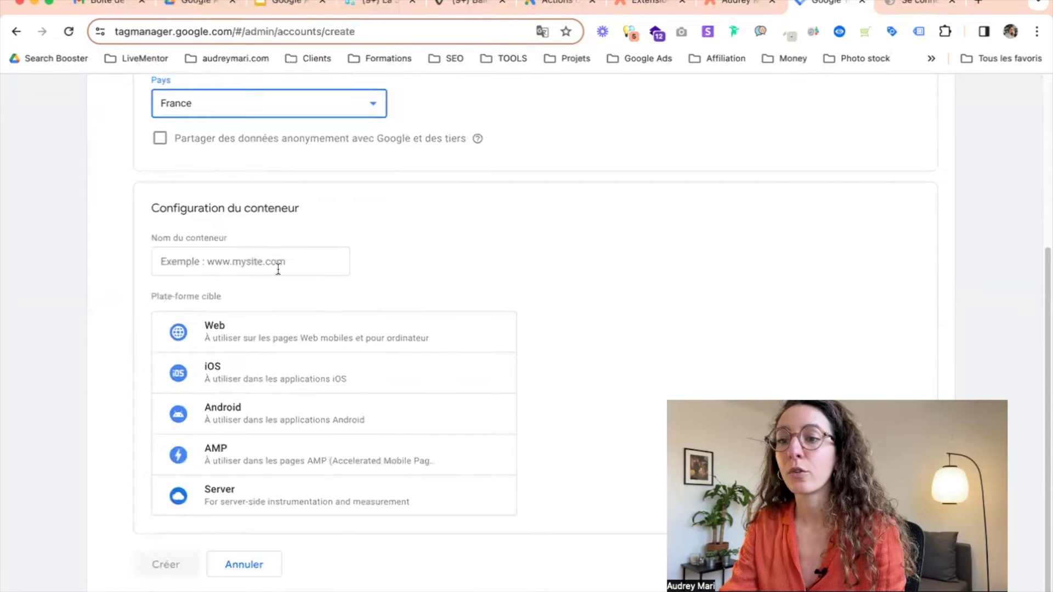
click(227, 267)
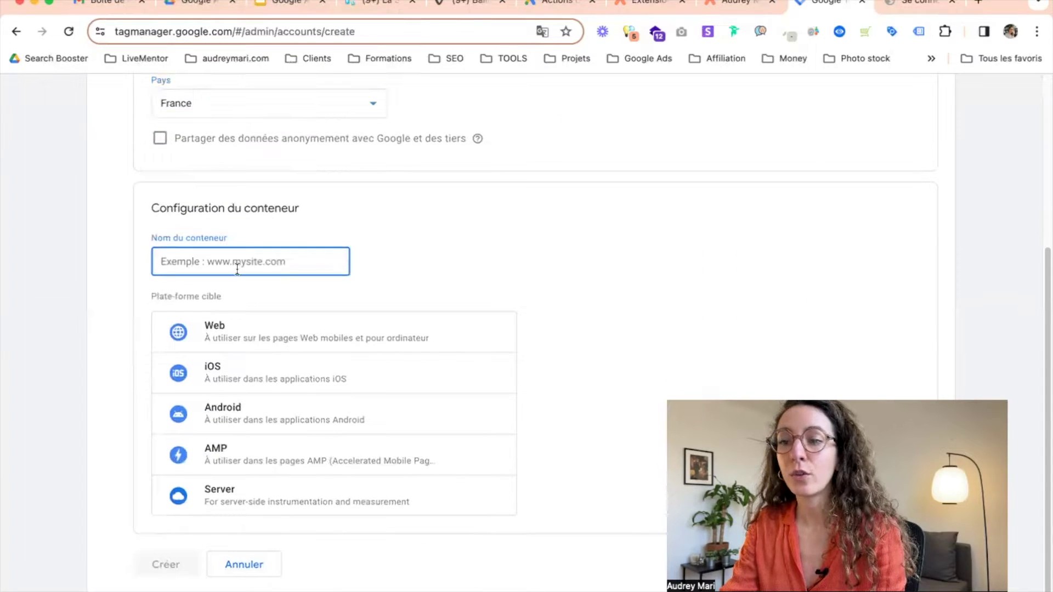
key(super+v)
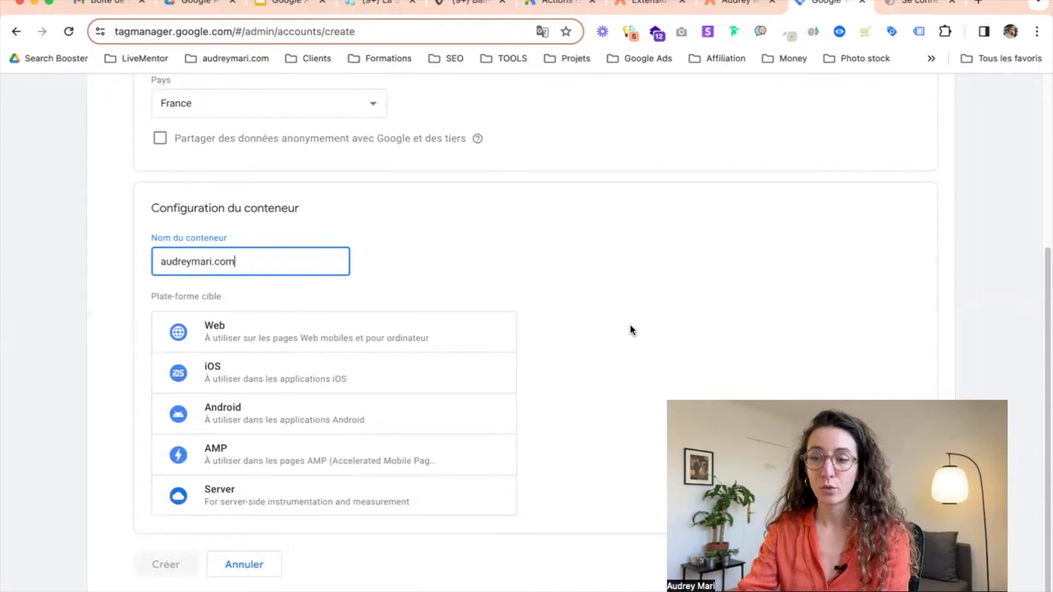
click(630, 327)
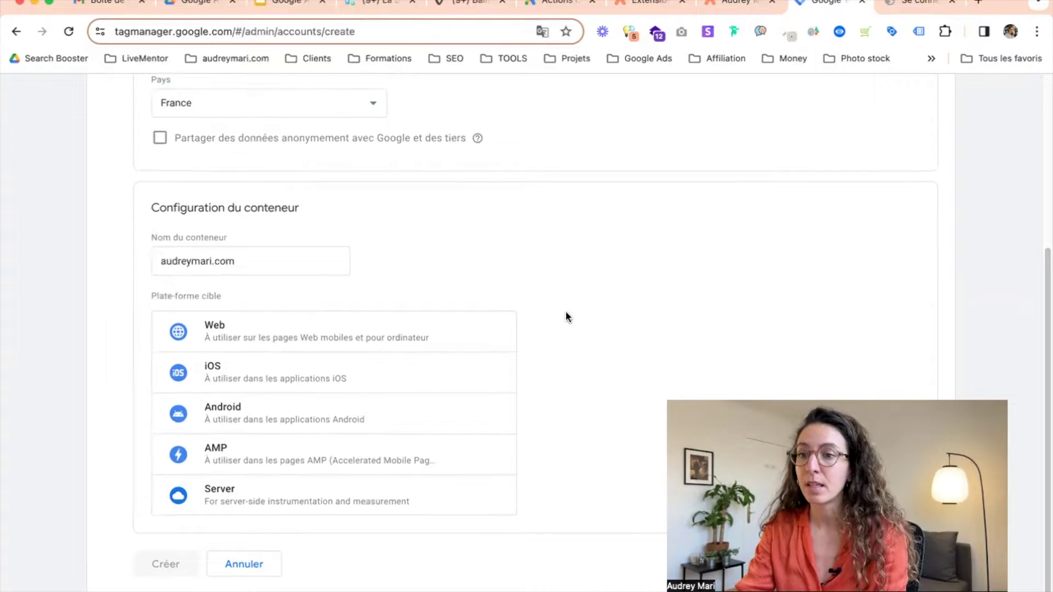
Step: Choose Web as the container's target platform and create the account
scroll(565, 311, down, 1)
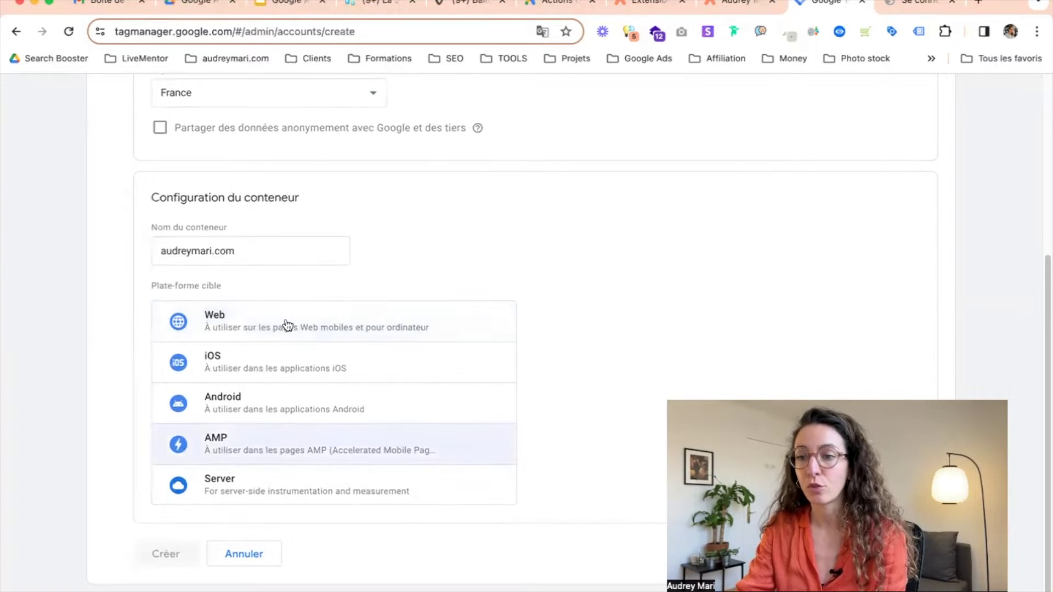
click(245, 320)
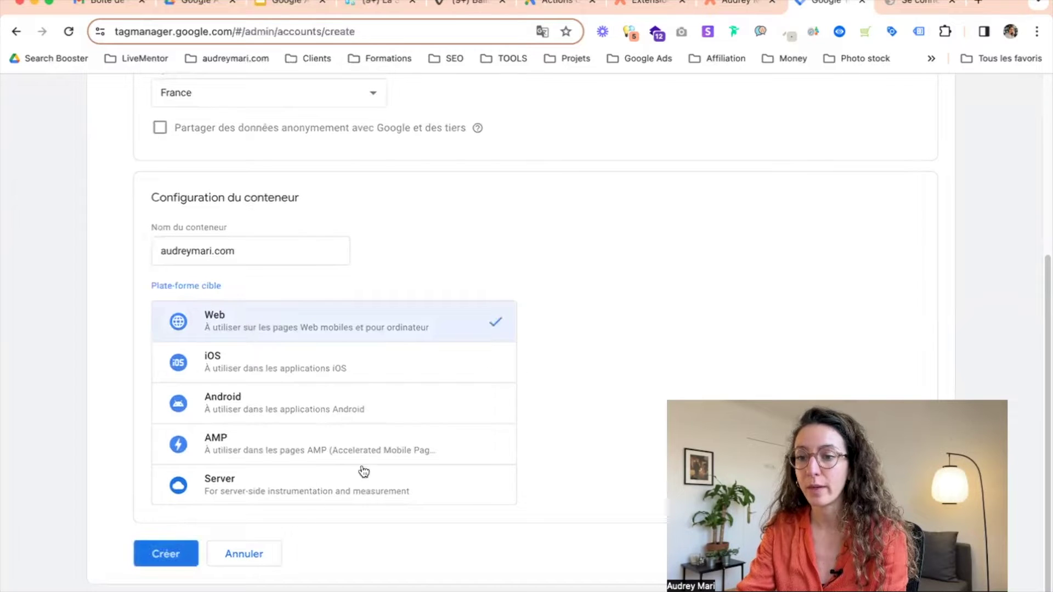
click(166, 554)
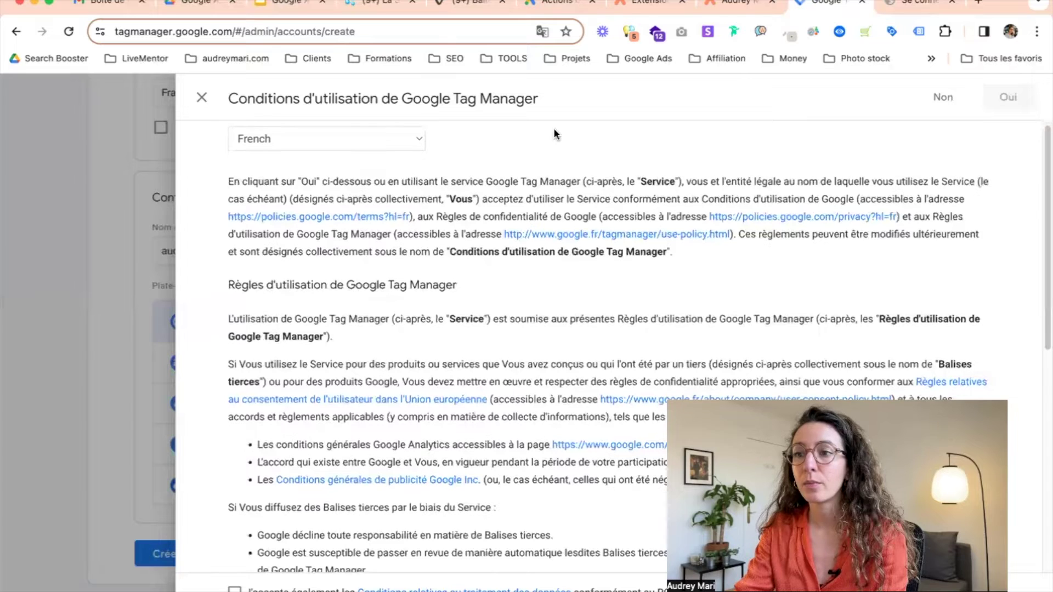
Step: Accept the Google Tag Manager terms of use along with the data processing terms
scroll(551, 130, down, 8)
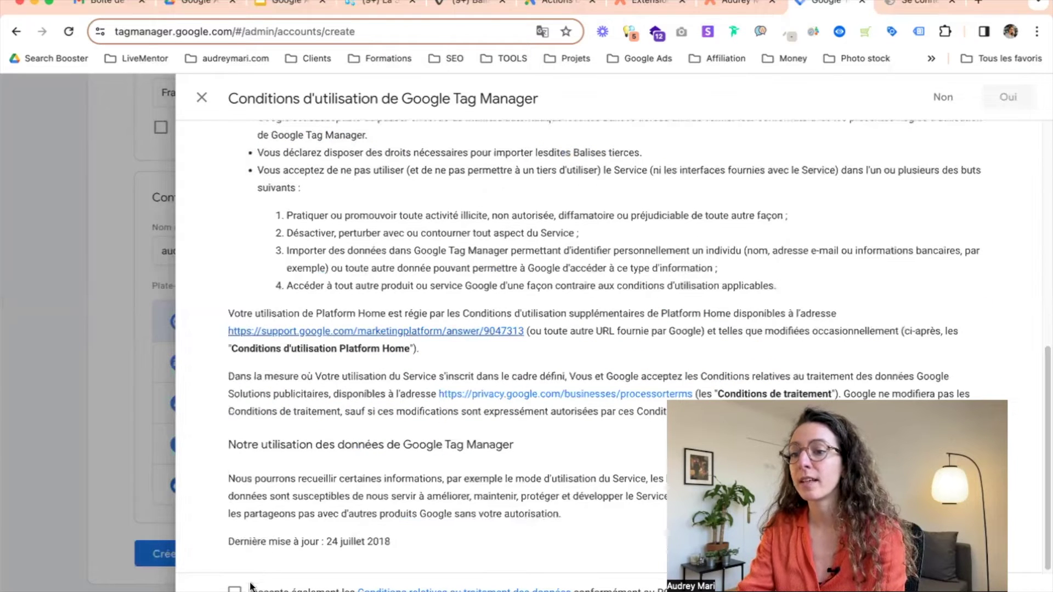
click(235, 589)
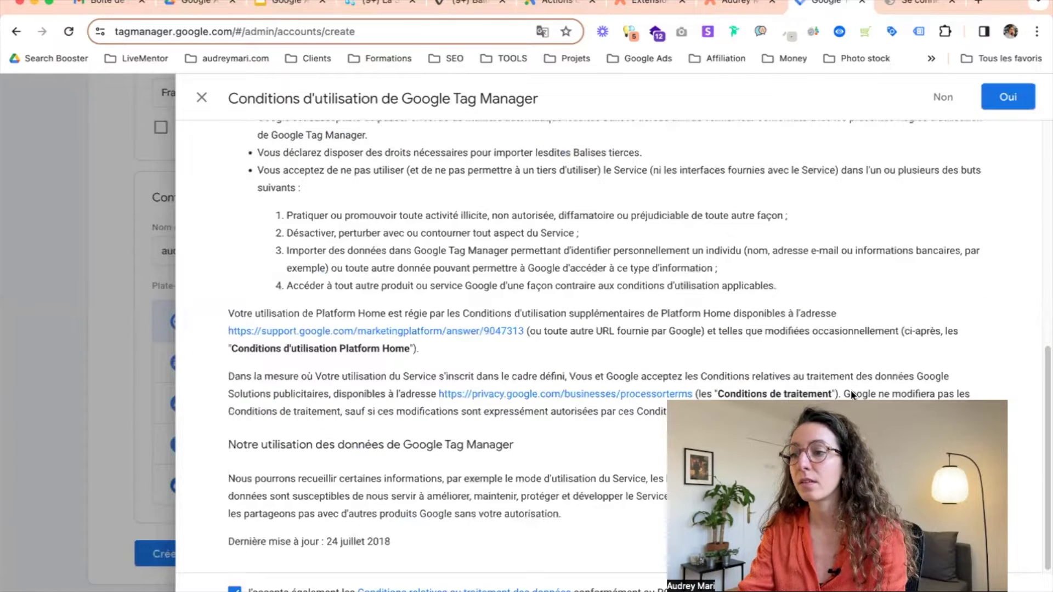
click(1013, 97)
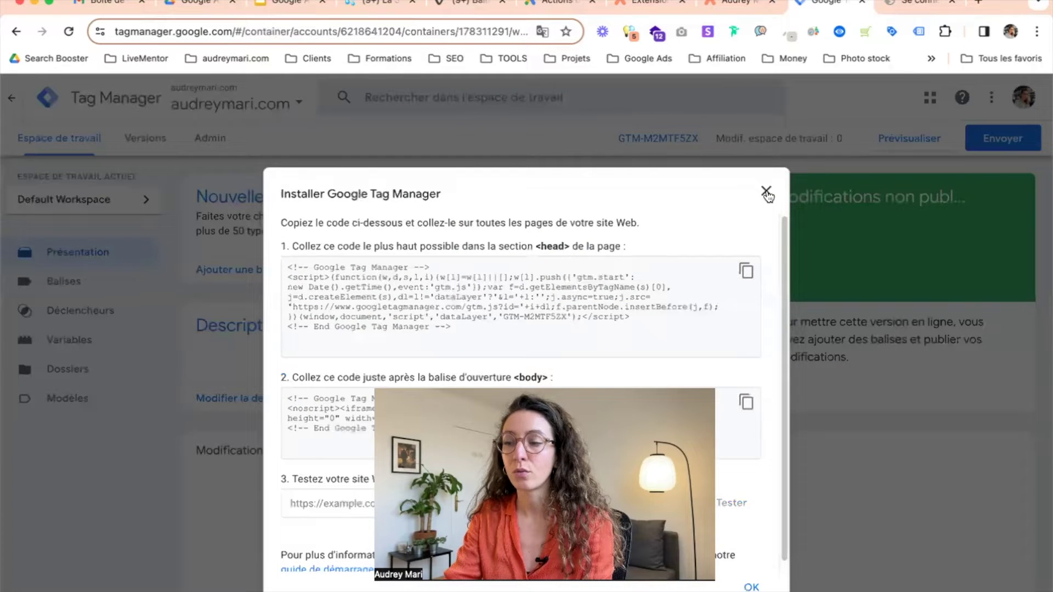
Step: Dismiss the Google Tag Manager installation instructions and select the new container's ID in the workspace header
click(766, 192)
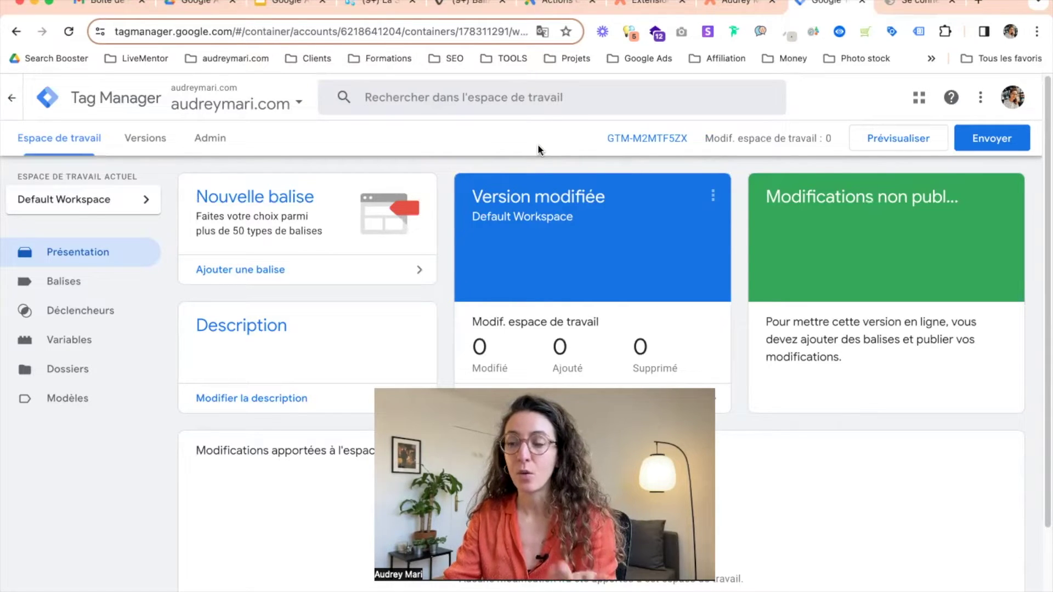
click(681, 140)
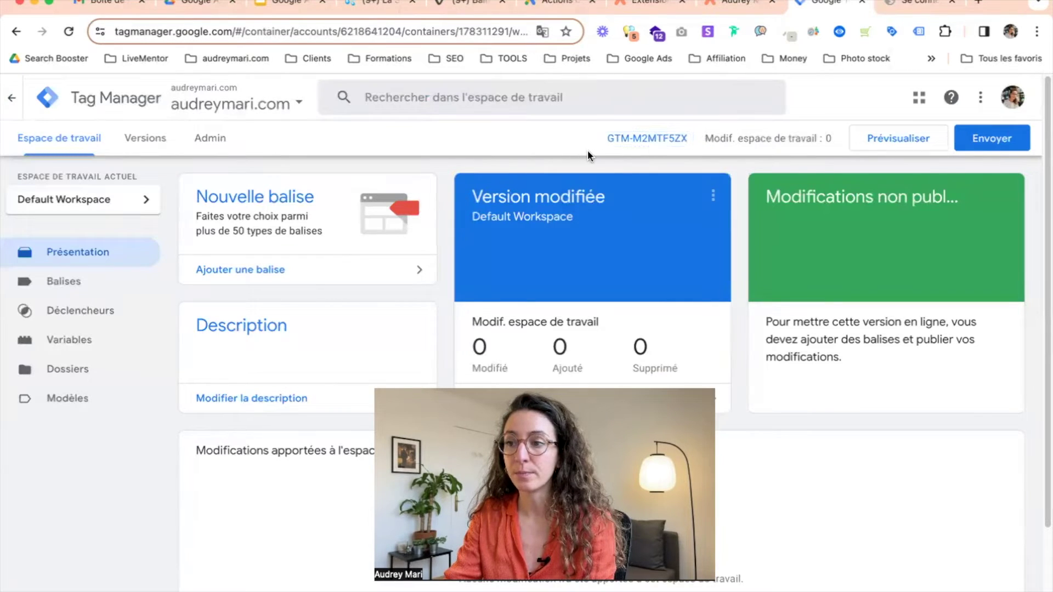
drag(605, 138, 690, 135)
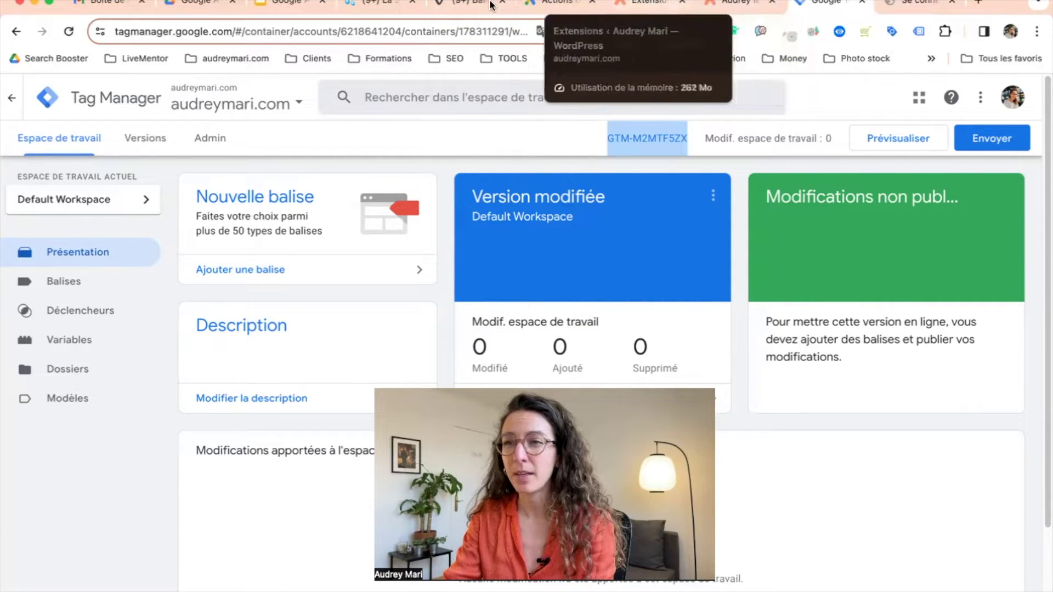
Step: Switch to the WordPress admin and open the page for adding new extensions
click(623, 5)
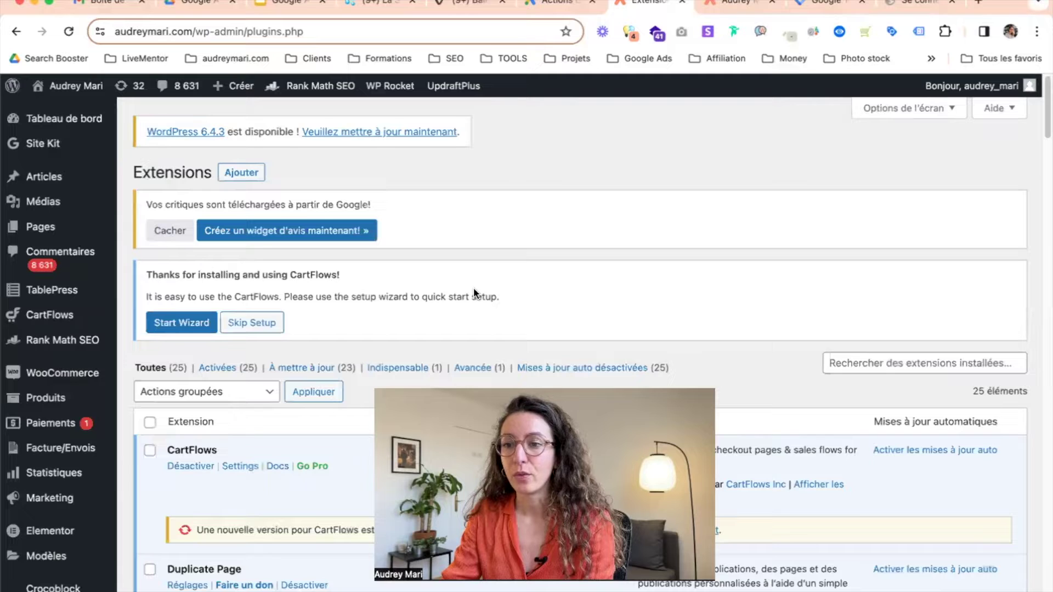
scroll(545, 291, down, 1)
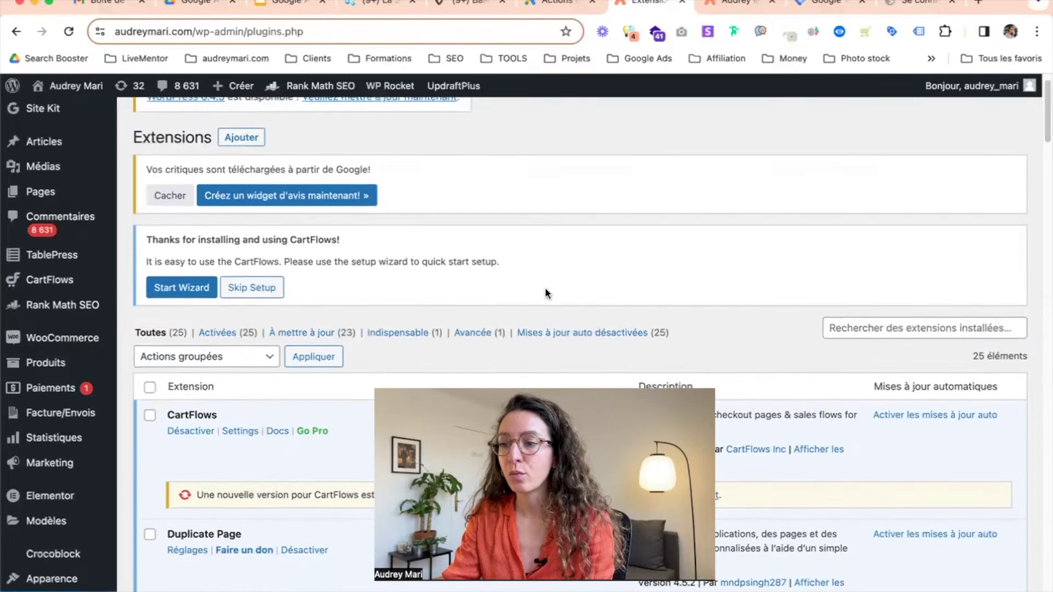
scroll(543, 292, up, 1)
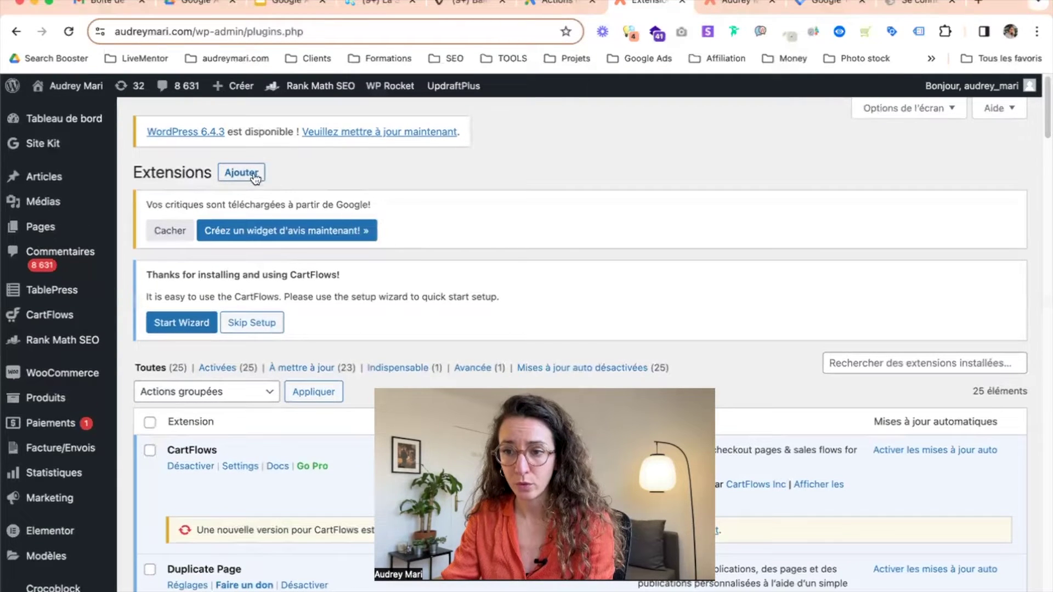
click(230, 177)
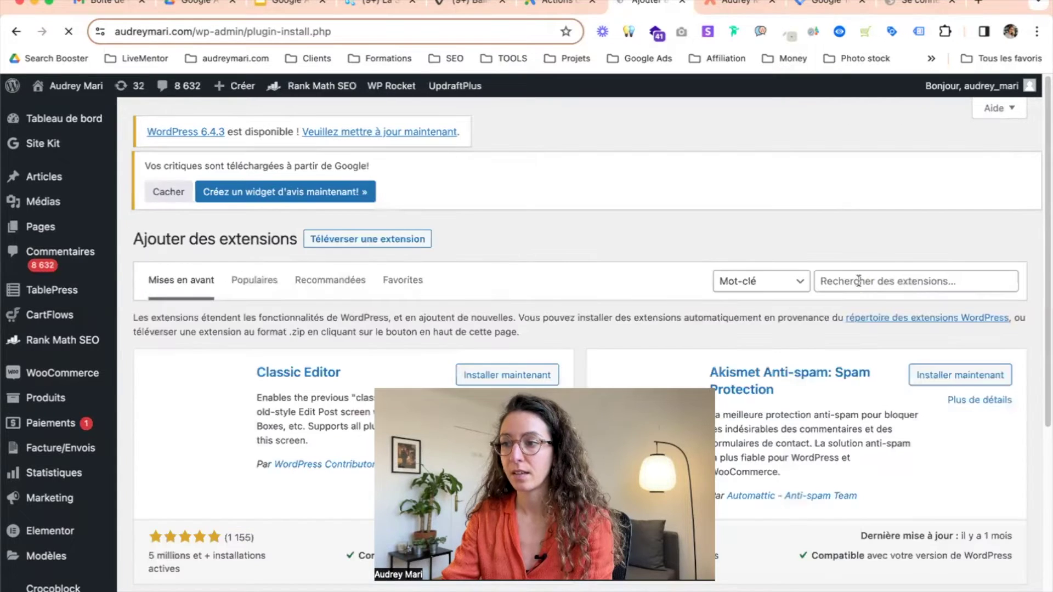
Step: Search the WordPress extension directory for GTM4WP and look through the results
click(879, 288)
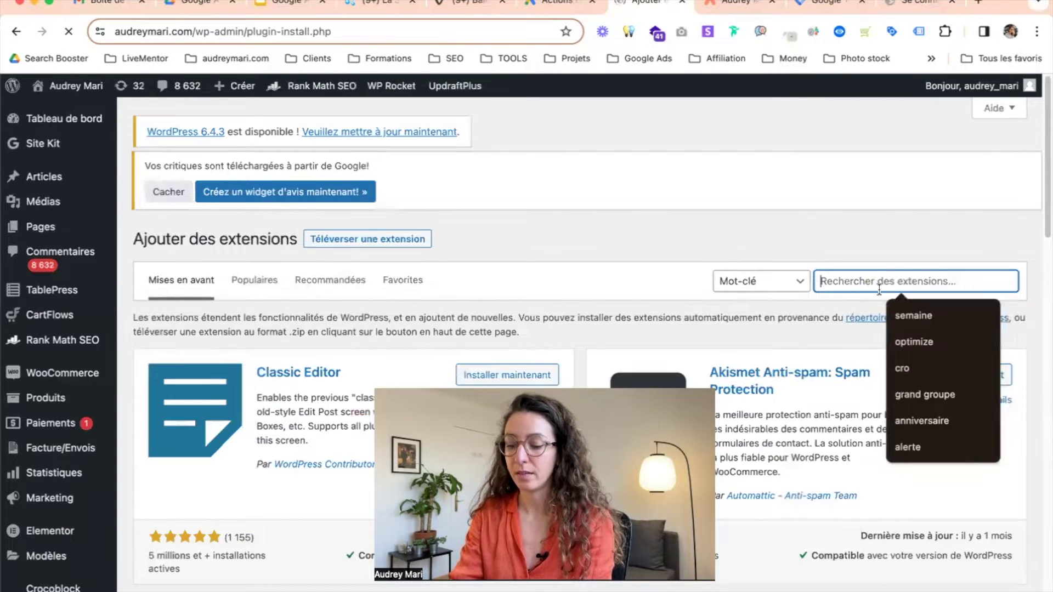
text(GTM)
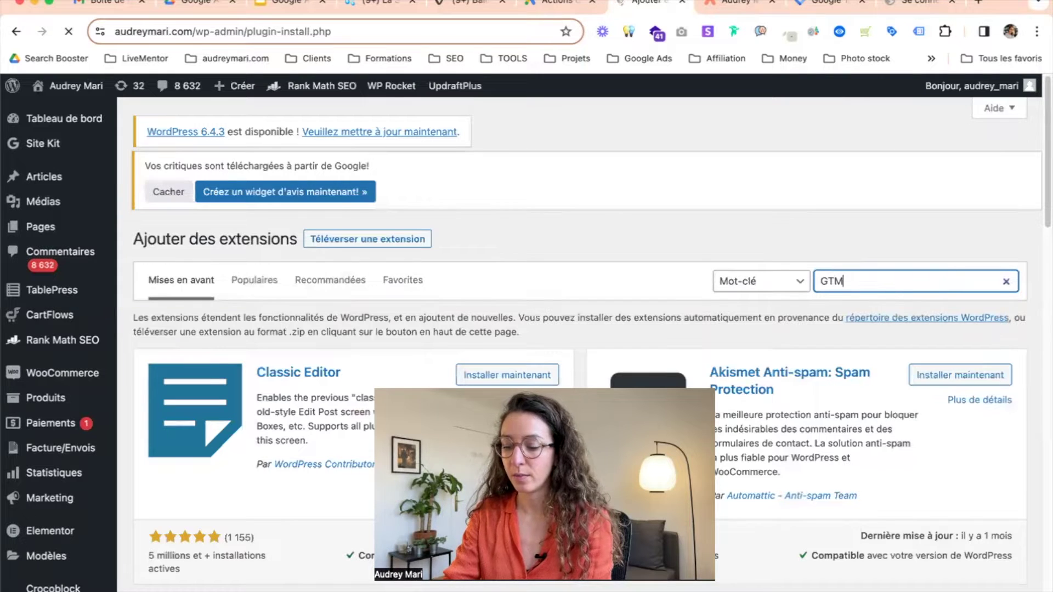
text(4WP)
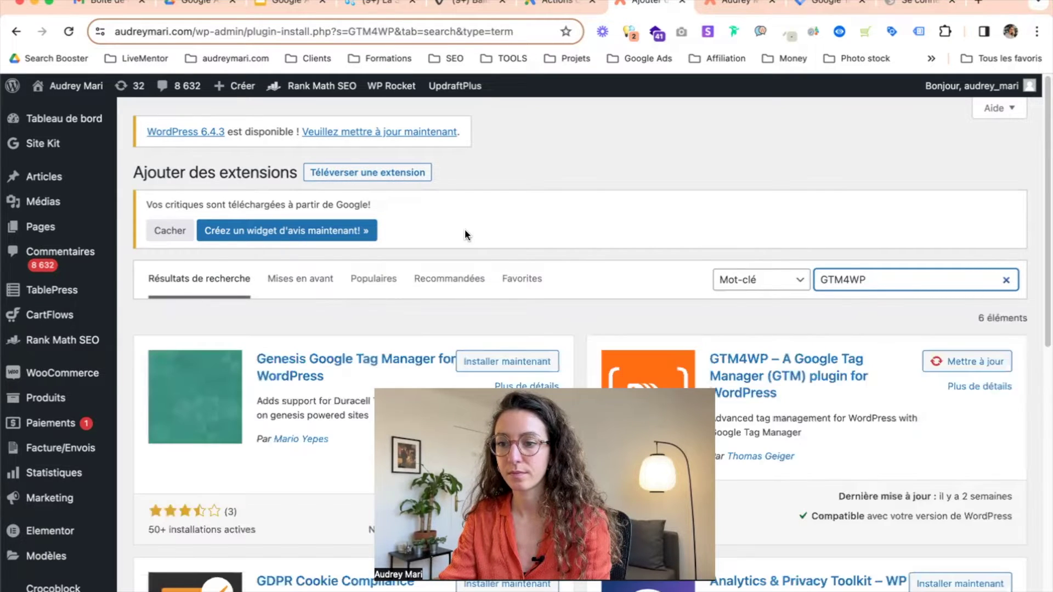
scroll(536, 231, down, 2)
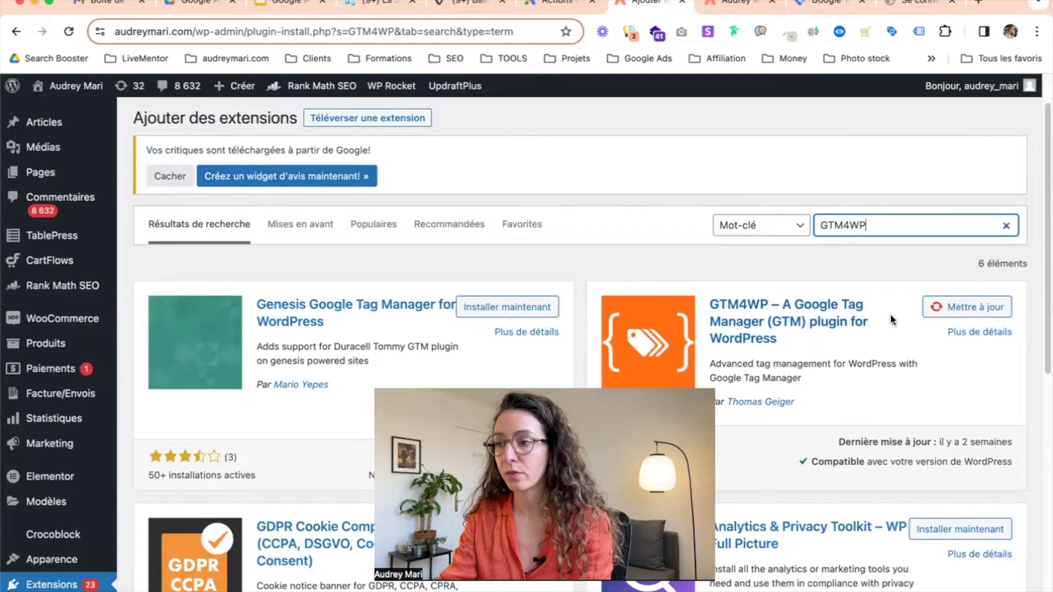
scroll(962, 318, down, 2)
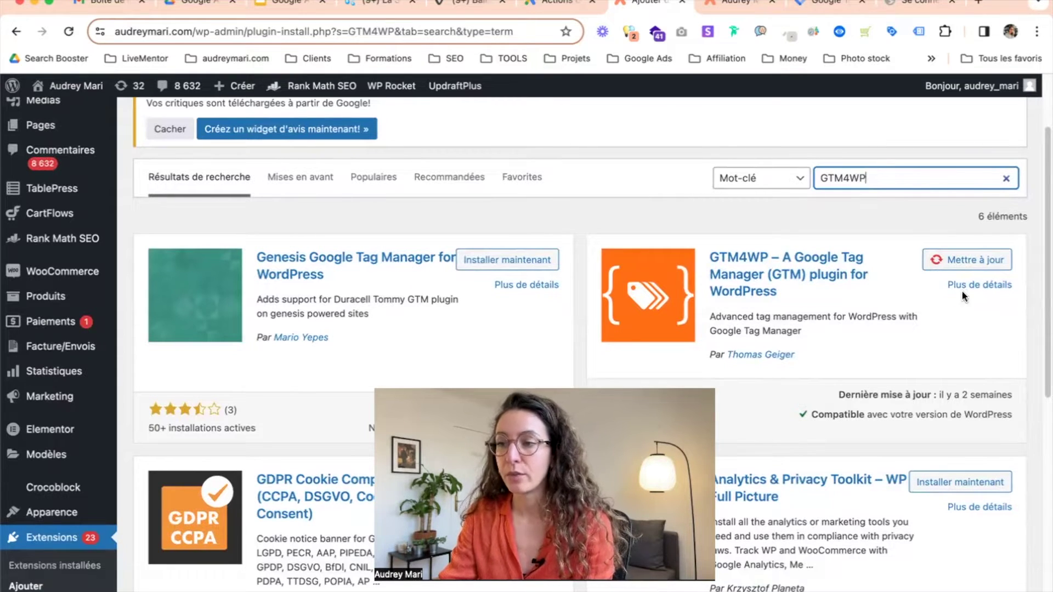
Step: Open the list of installed WordPress extensions
mouse_move(47, 299)
scroll(46, 301, up, 1)
scroll(48, 304, up, 2)
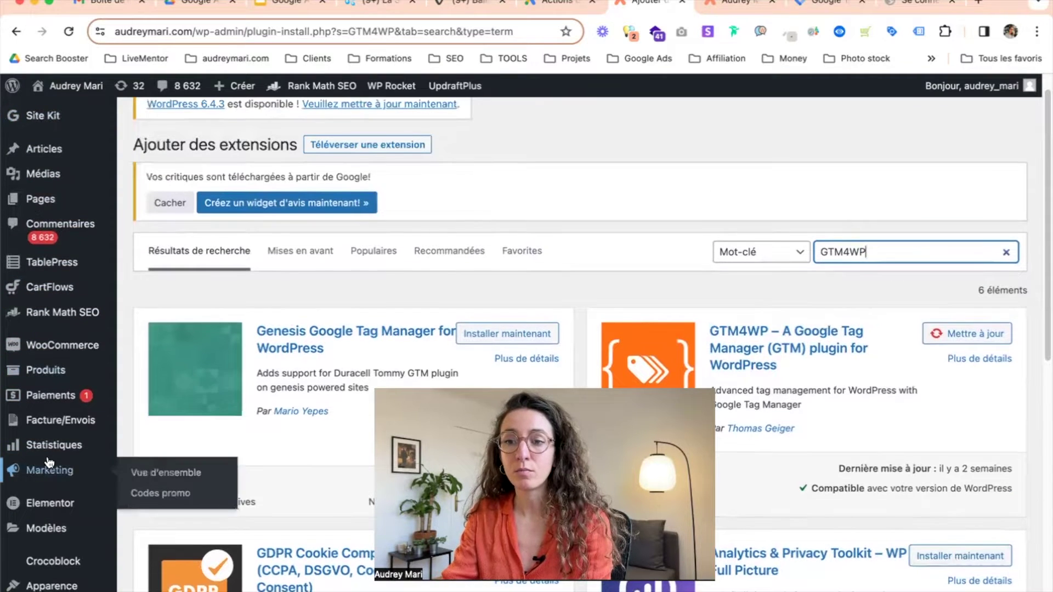
scroll(60, 411, down, 1)
mouse_move(60, 423)
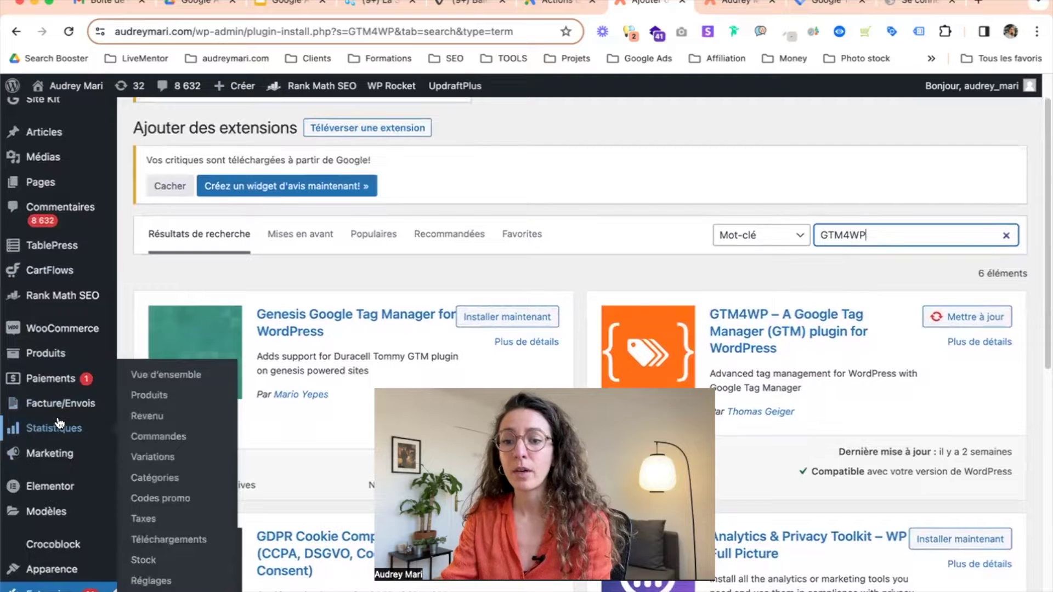
scroll(58, 483, down, 3)
click(58, 514)
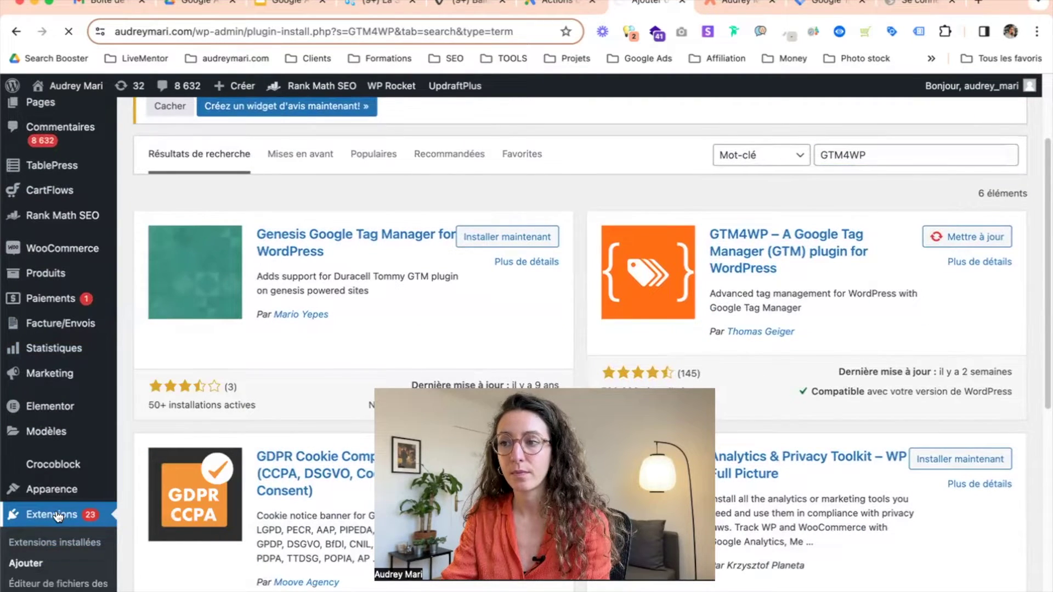
Step: Find GTM4WP in the installed extensions by searching the page for "gtm", and open the plugin's general settings
key(super+f)
text(gtm)
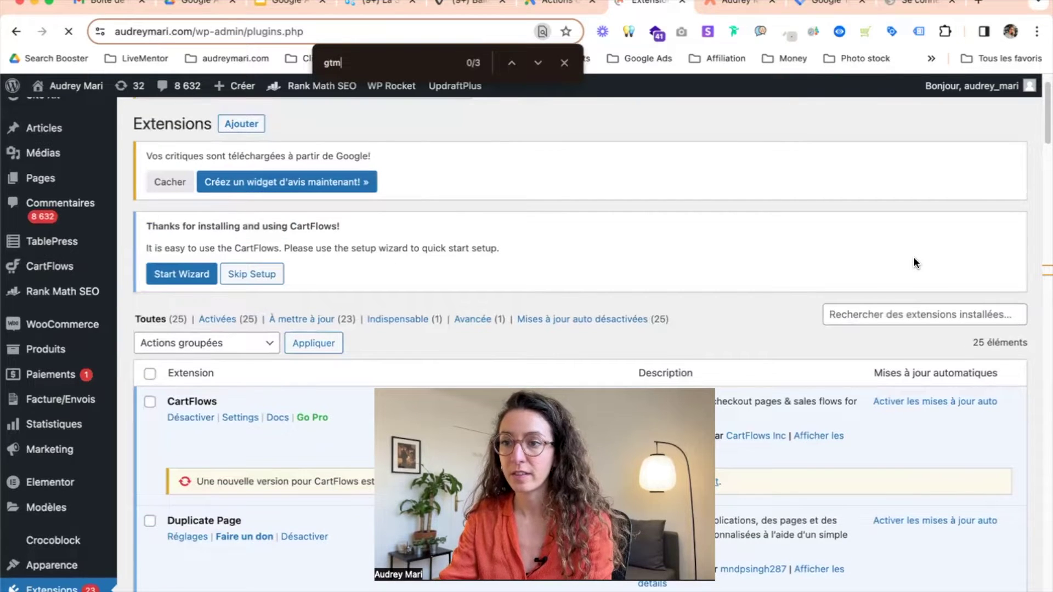
key(Return)
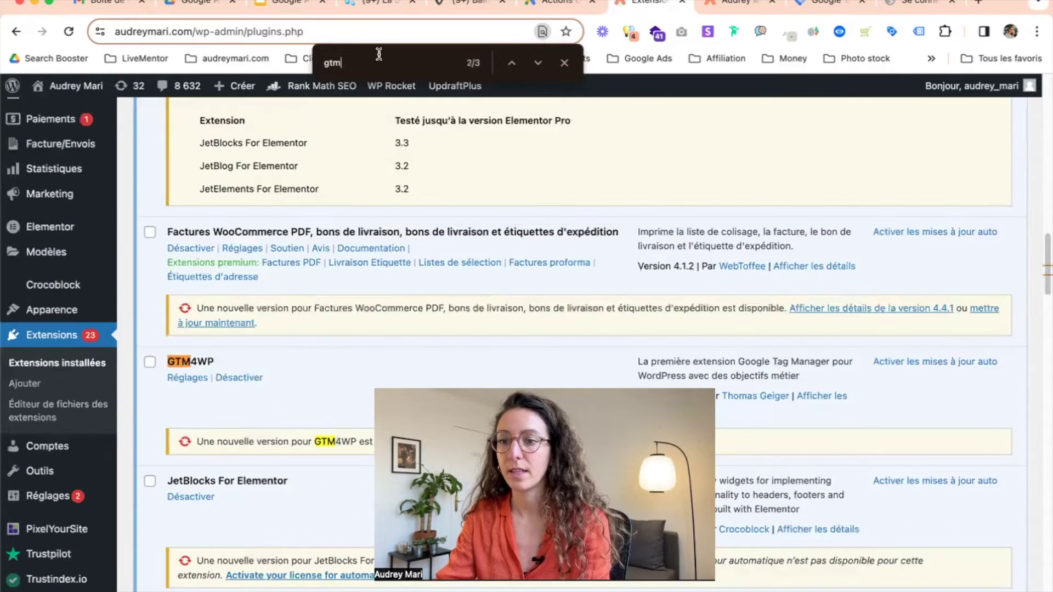
scroll(351, 294, down, 2)
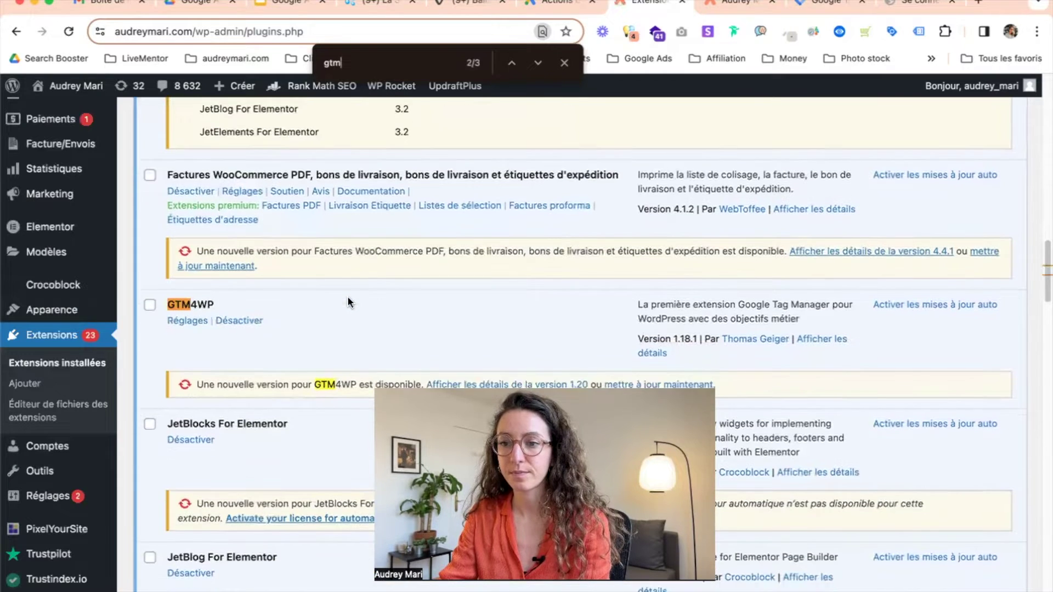
scroll(348, 299, down, 2)
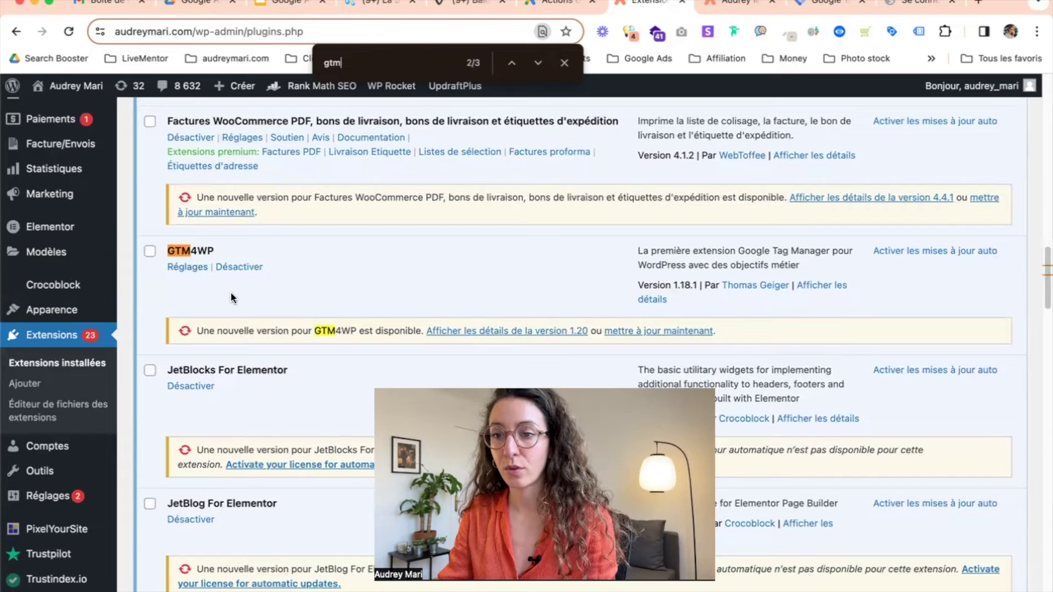
click(187, 267)
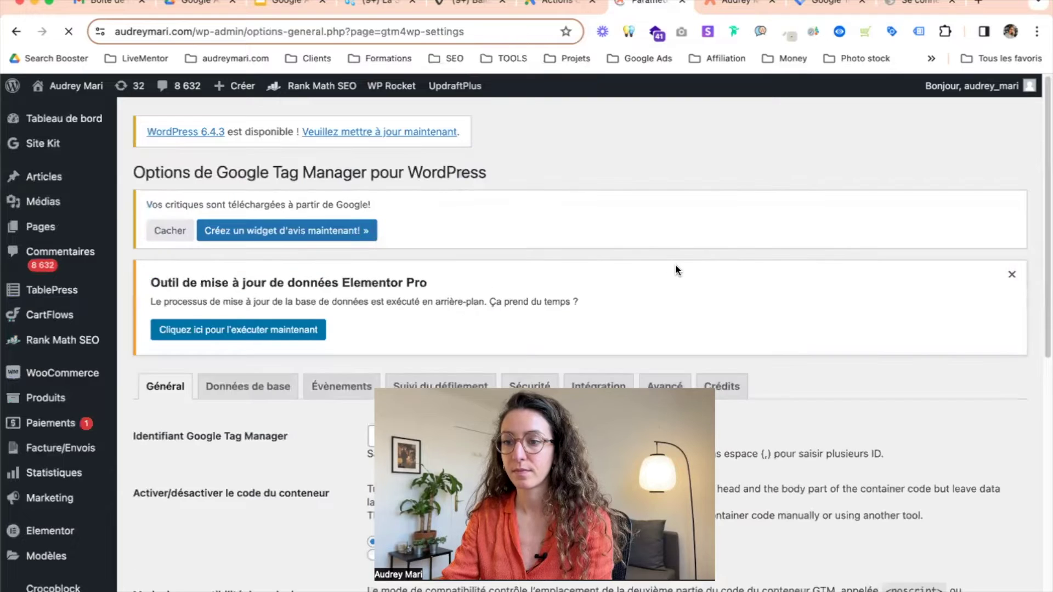
scroll(674, 254, down, 3)
scroll(675, 257, down, 2)
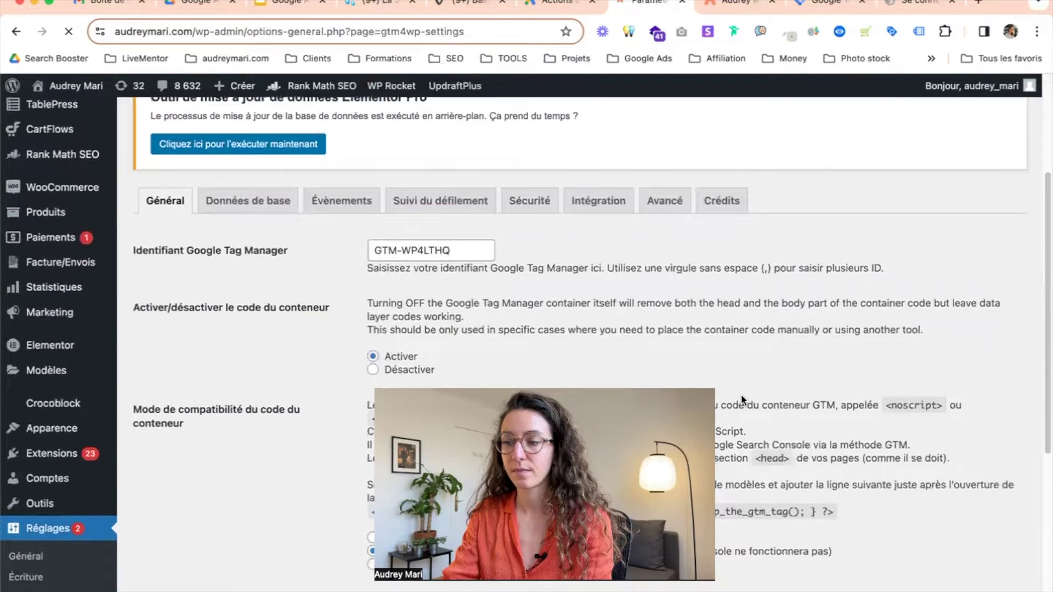
scroll(768, 246, down, 1)
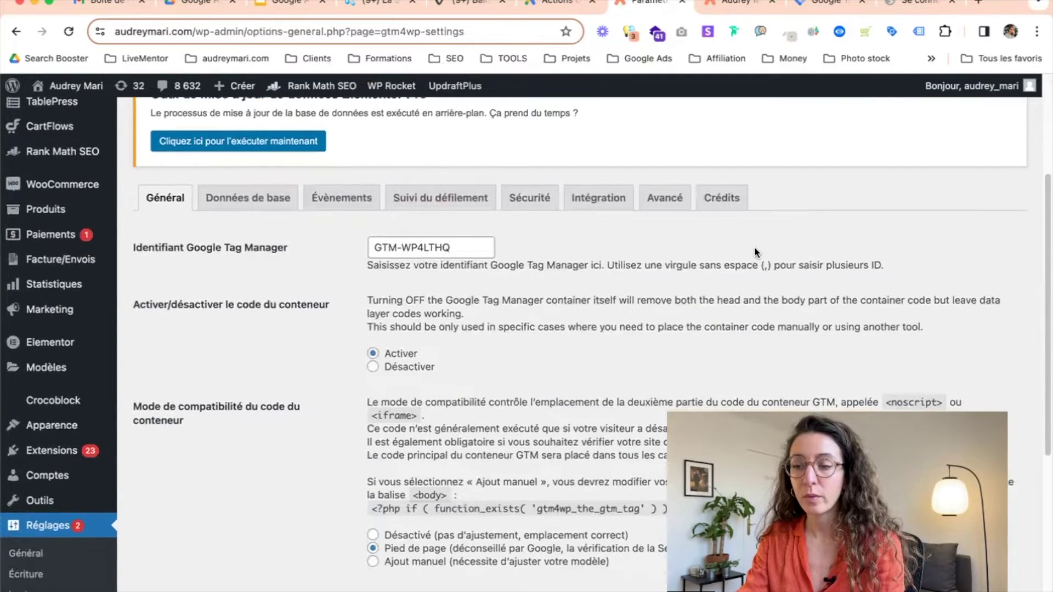
Step: Examine the Google Tag Manager ID field and the container code options in the GTM4WP general settings
click(457, 248)
double_click(456, 248)
triple_click(457, 249)
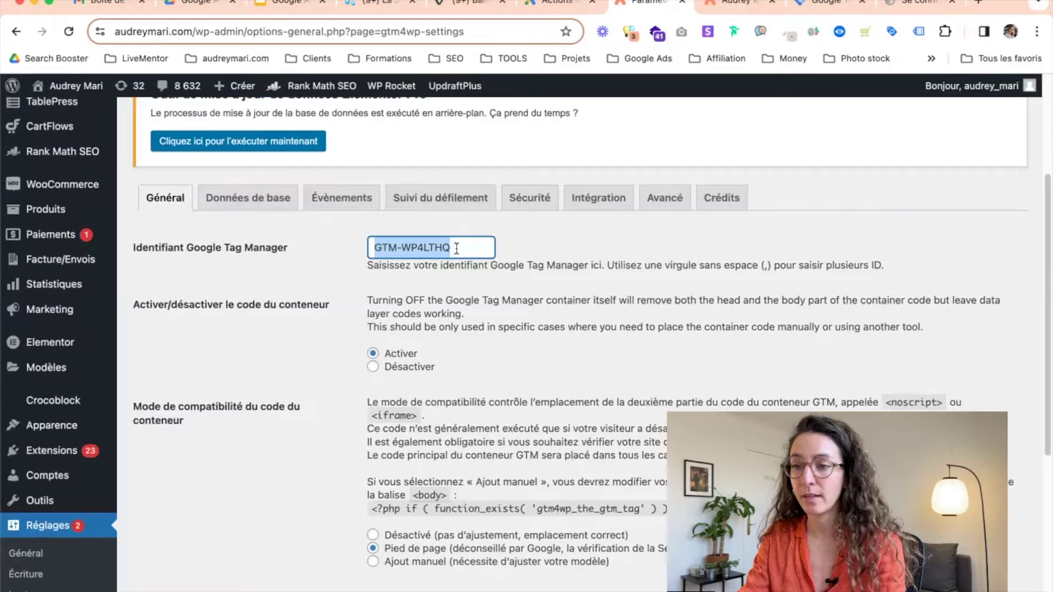
click(470, 252)
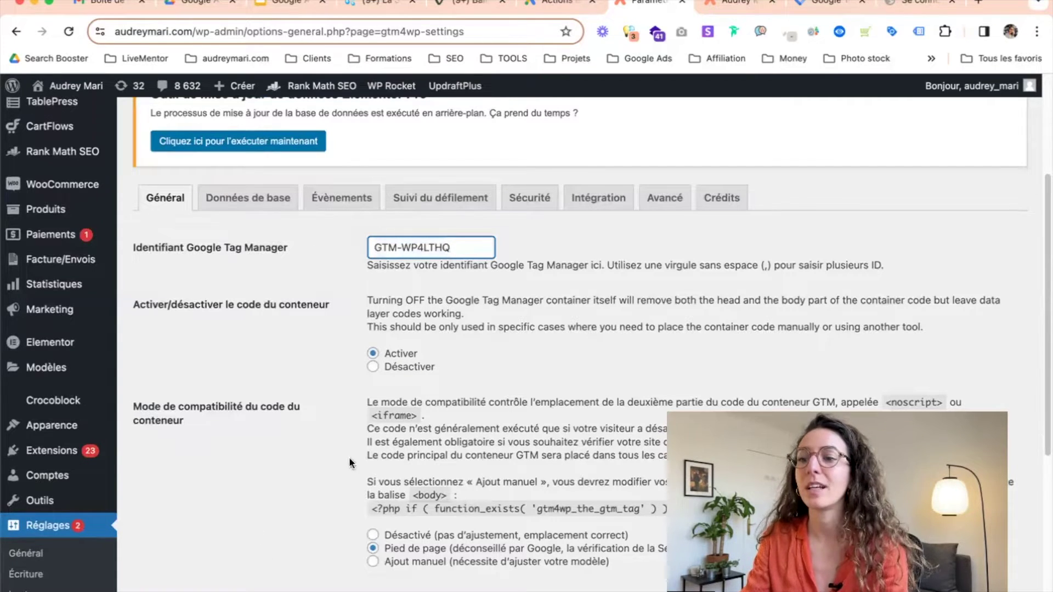
scroll(311, 423, down, 5)
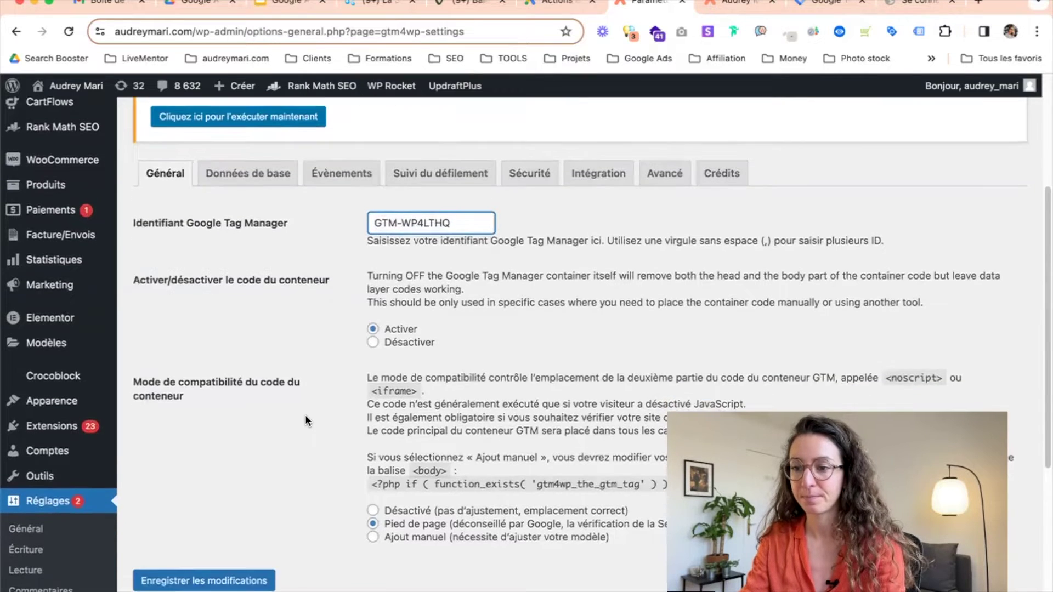
scroll(307, 422, up, 10)
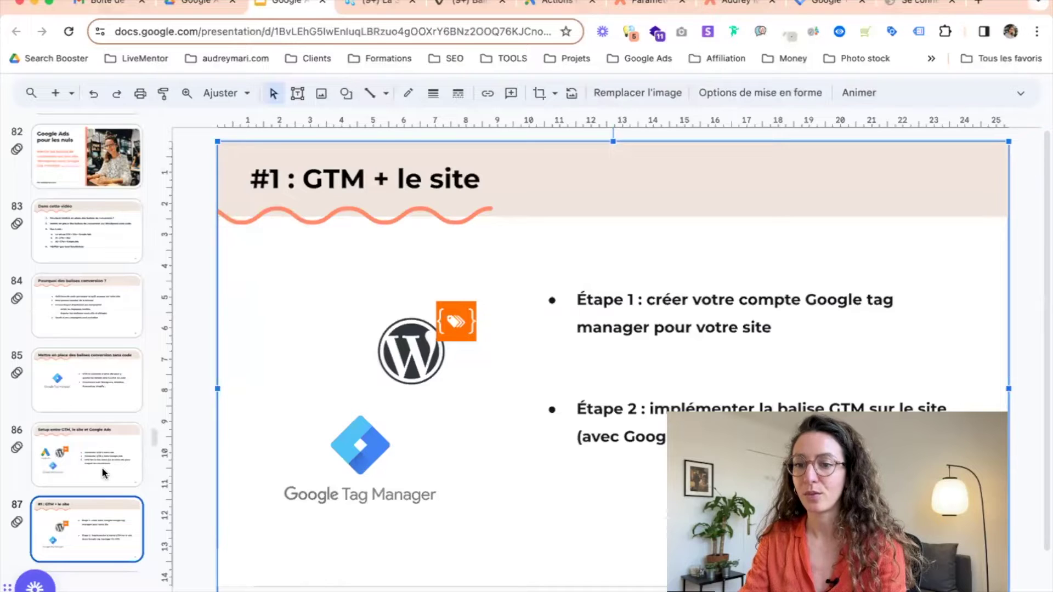
Step: Switch to the Google Slides presentation, review the "#1 : GTM + le site" slide and open the "#2 : le GTM + Google Ads" slide
click(96, 537)
key(Up)
key(Down)
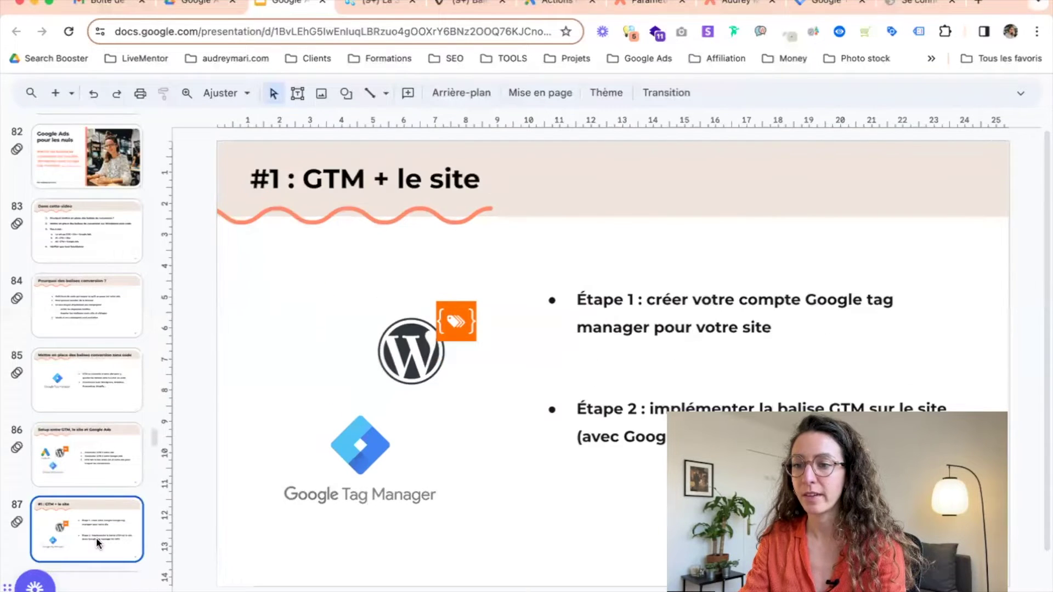
click(653, 300)
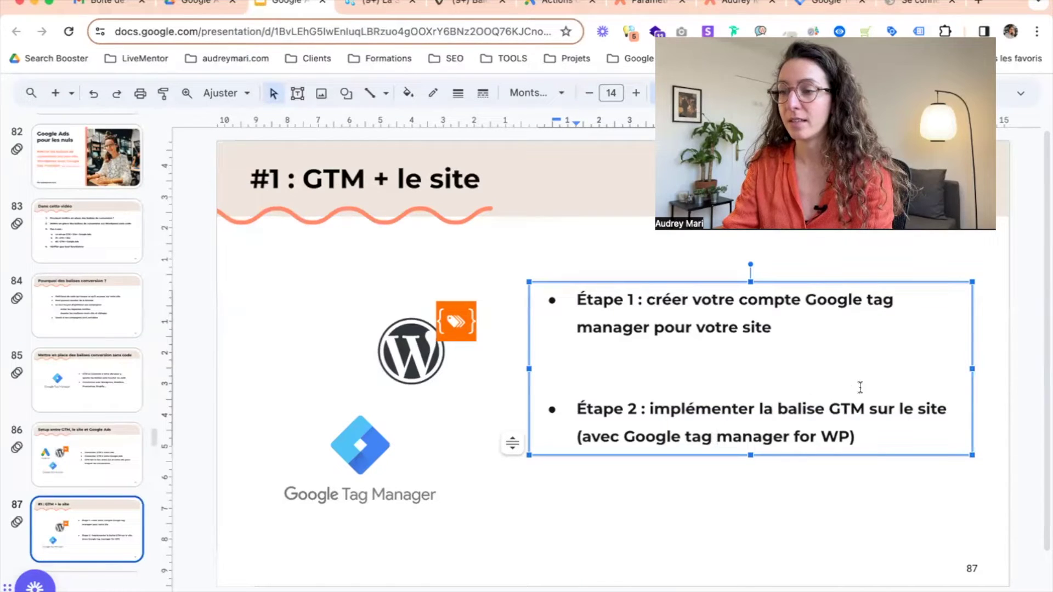
click(916, 447)
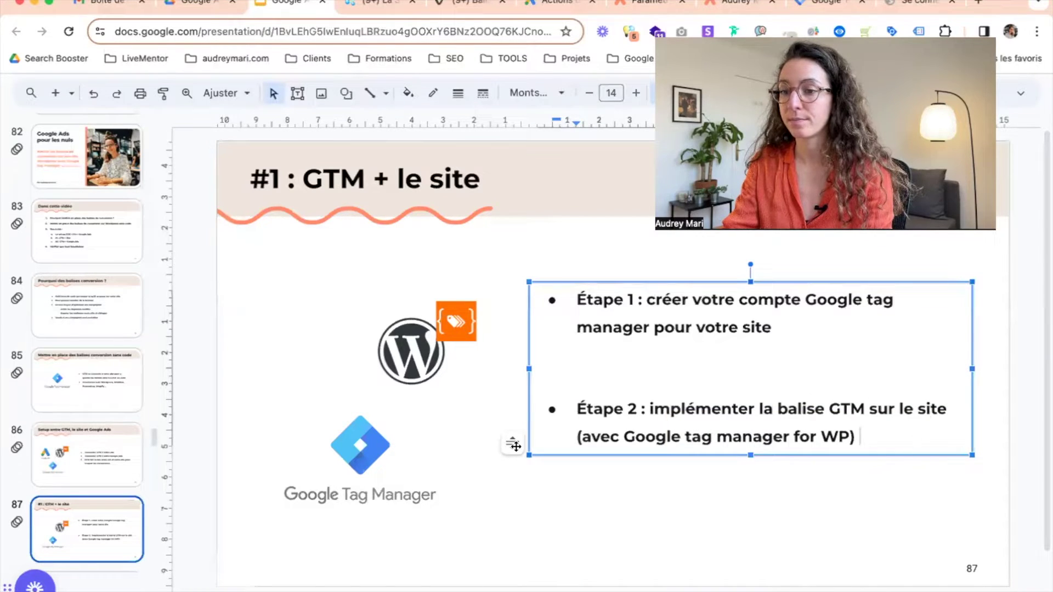
scroll(68, 377, down, 5)
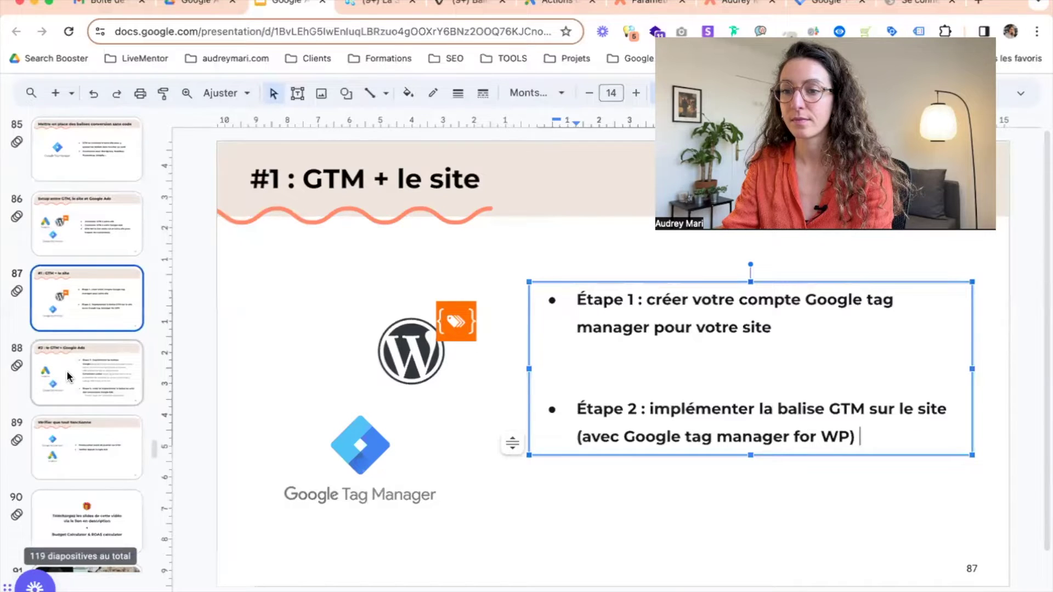
click(69, 377)
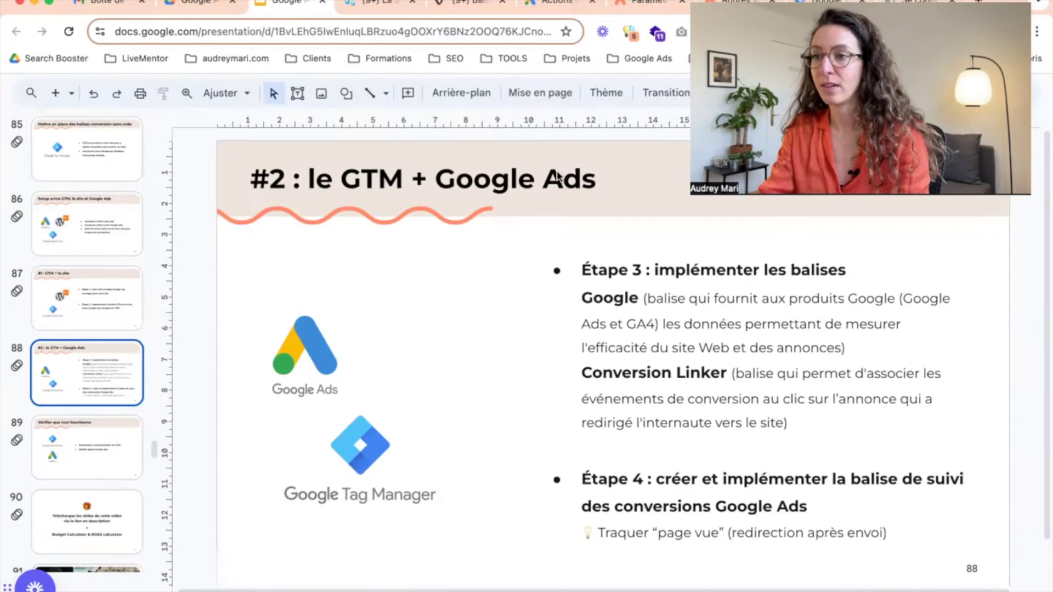
Step: Switch to Google Ads, return to the account overview and open the Google tag (Balise Google) configuration page
click(550, 3)
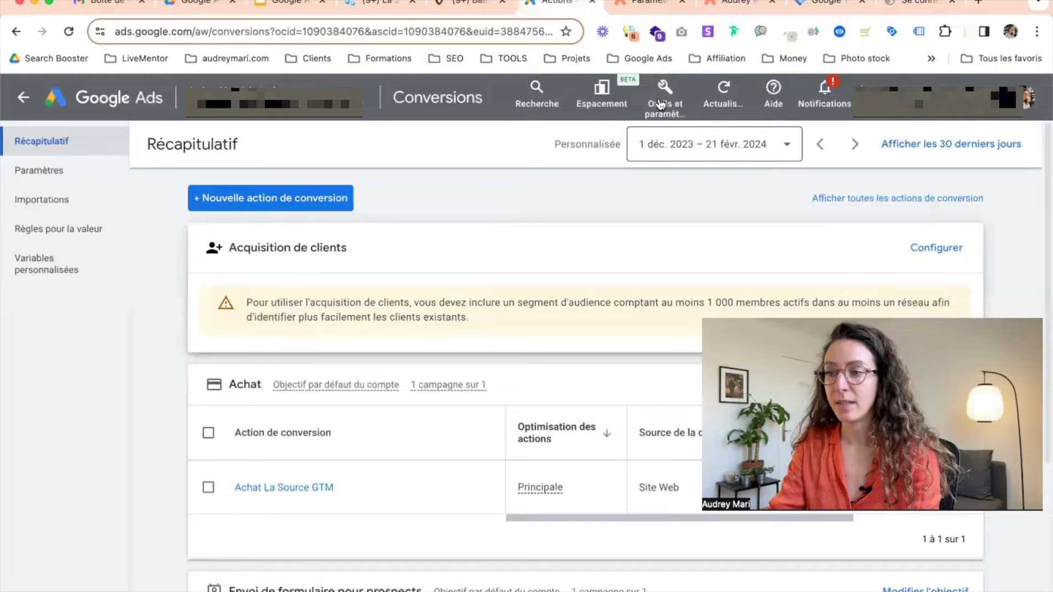
click(661, 104)
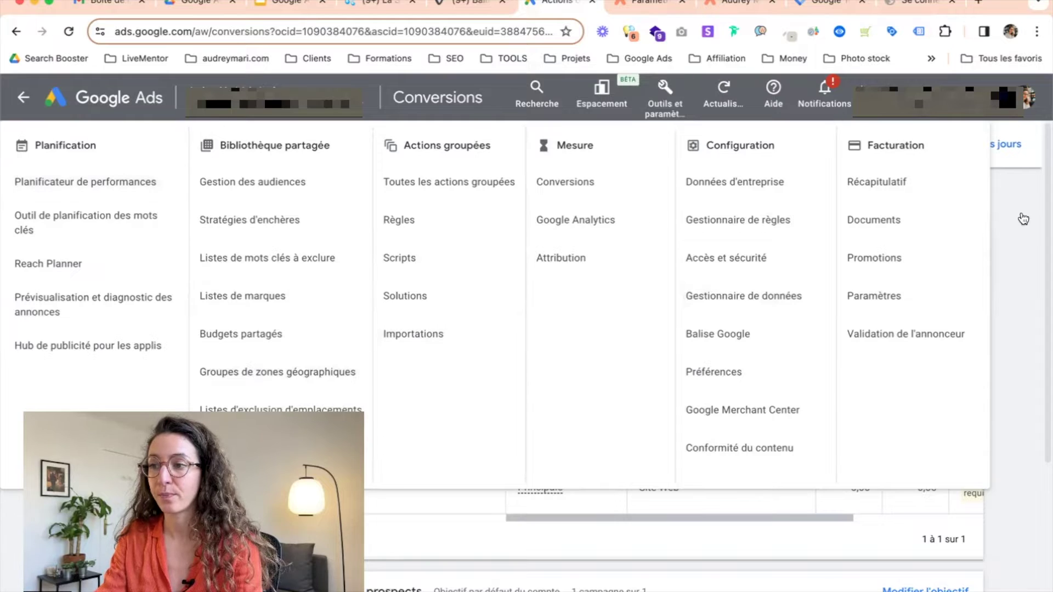
click(1020, 218)
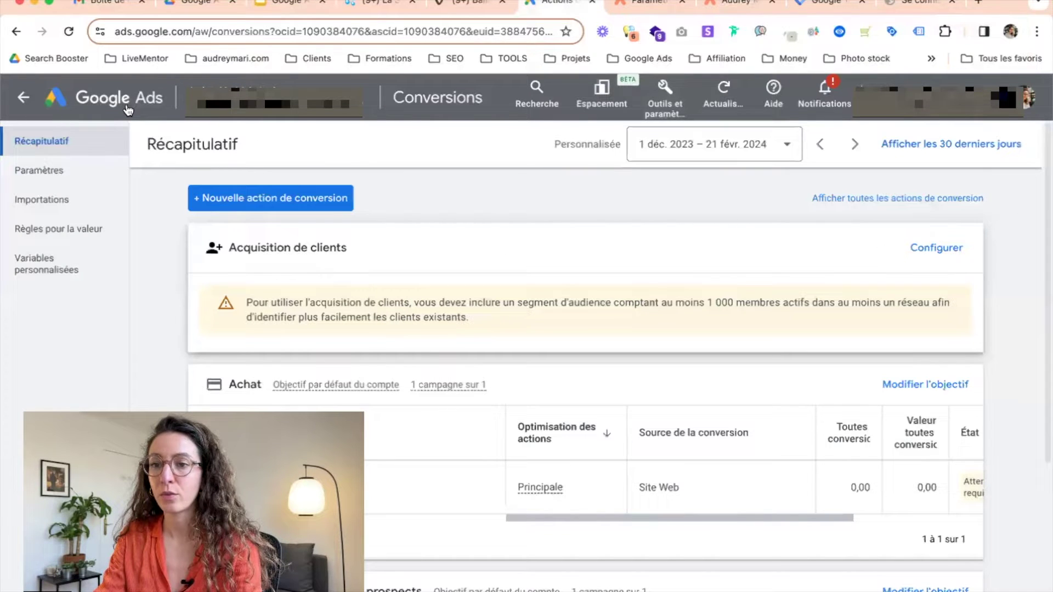
click(128, 109)
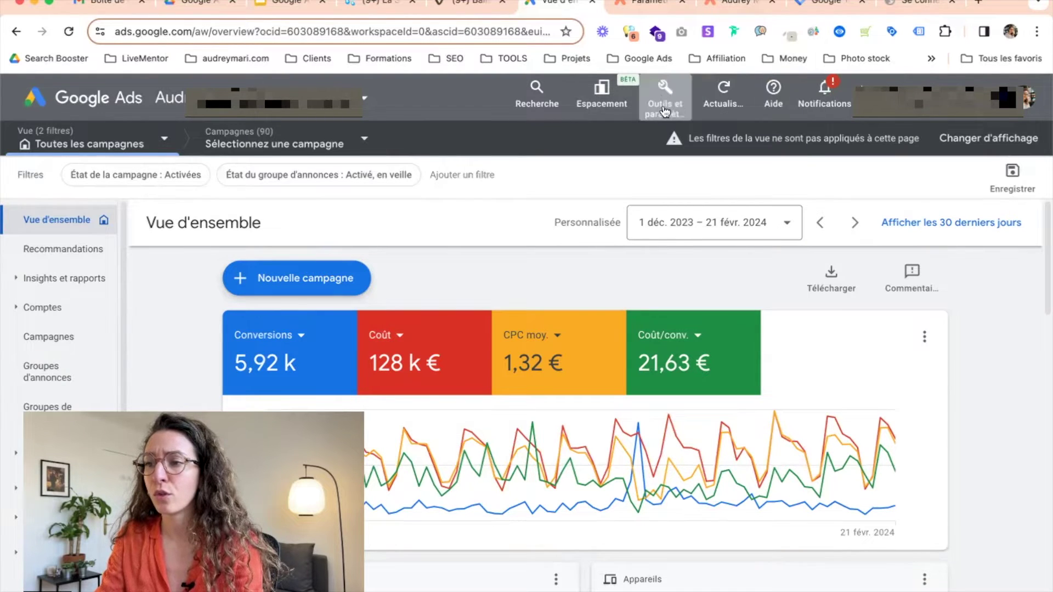
click(664, 109)
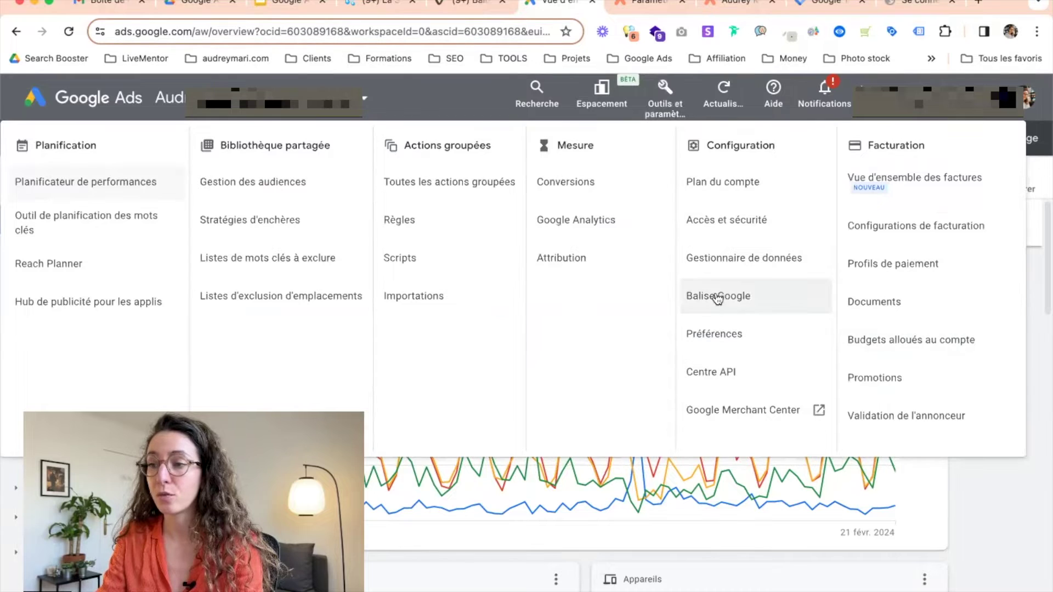
click(717, 297)
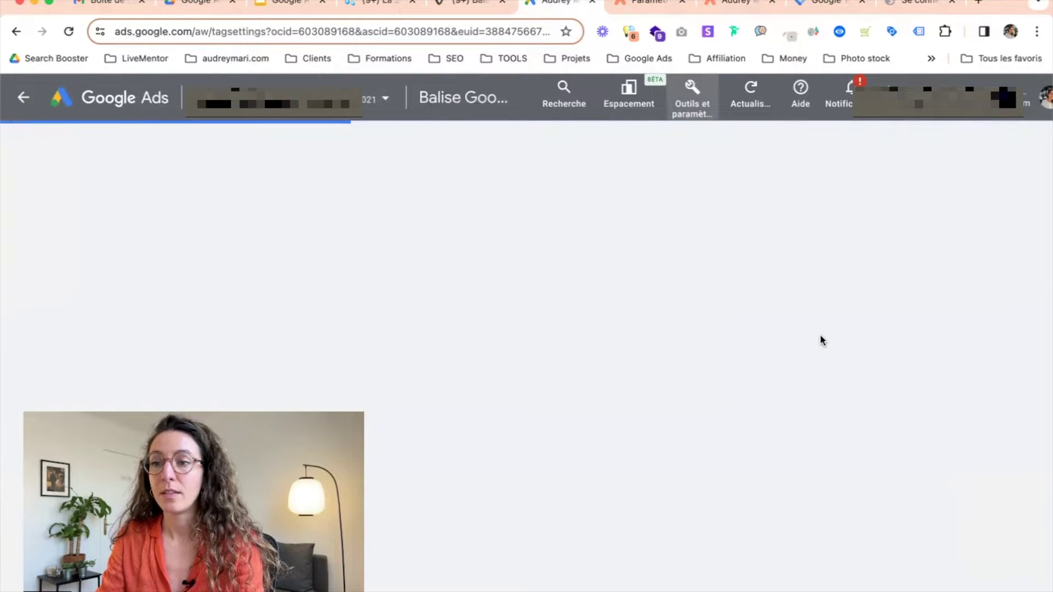
Step: Review the Google tag description under Étape 3 on the presentation slide, and return to Google Ads
click(265, 4)
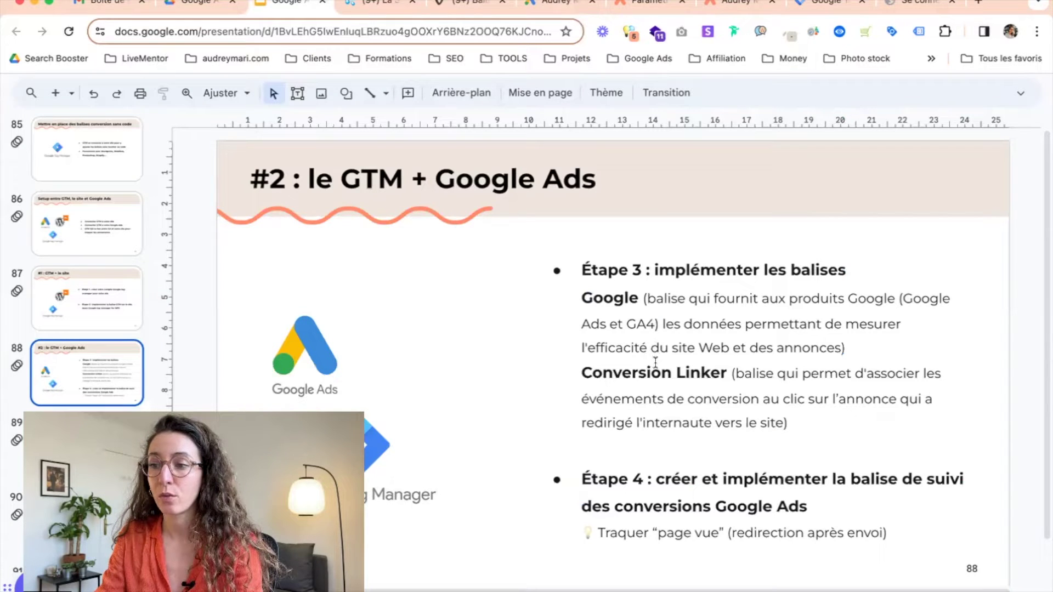
click(842, 350)
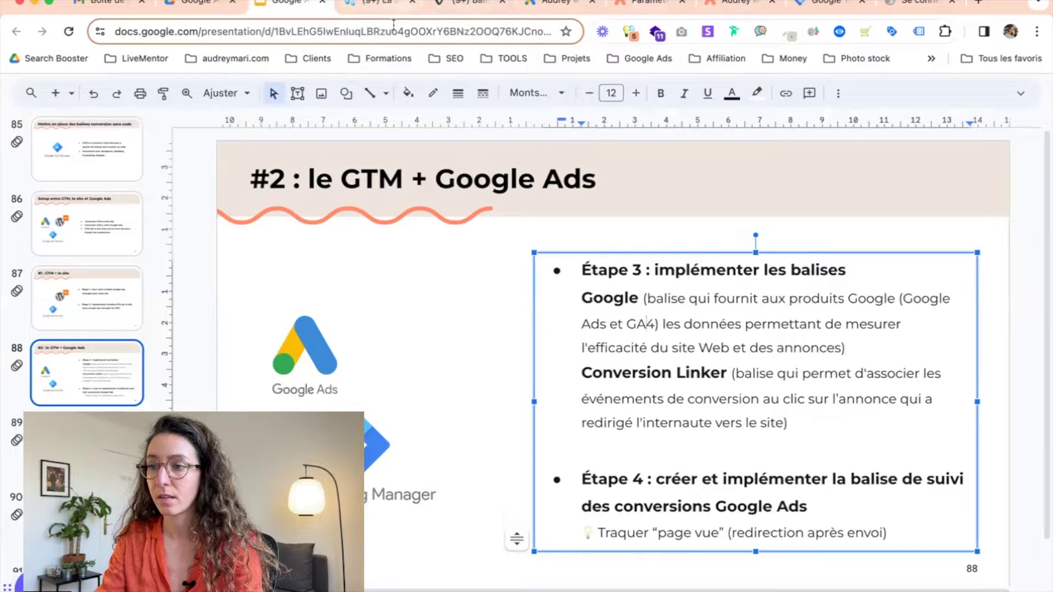
click(536, 3)
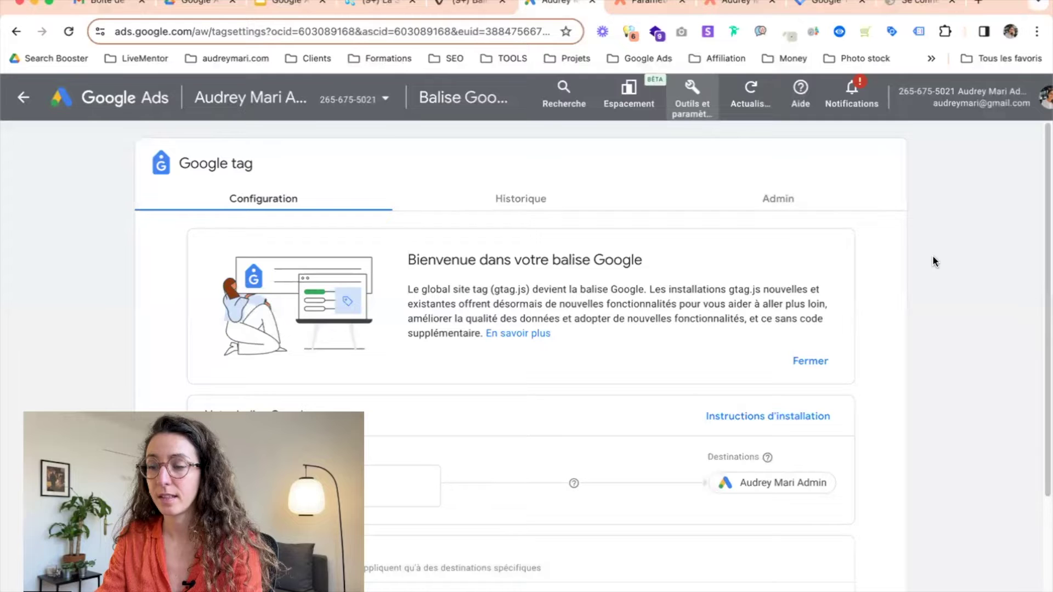
Step: Open the management page of the account's Google tag and copy its destination ID
scroll(930, 254, down, 2)
scroll(930, 253, down, 2)
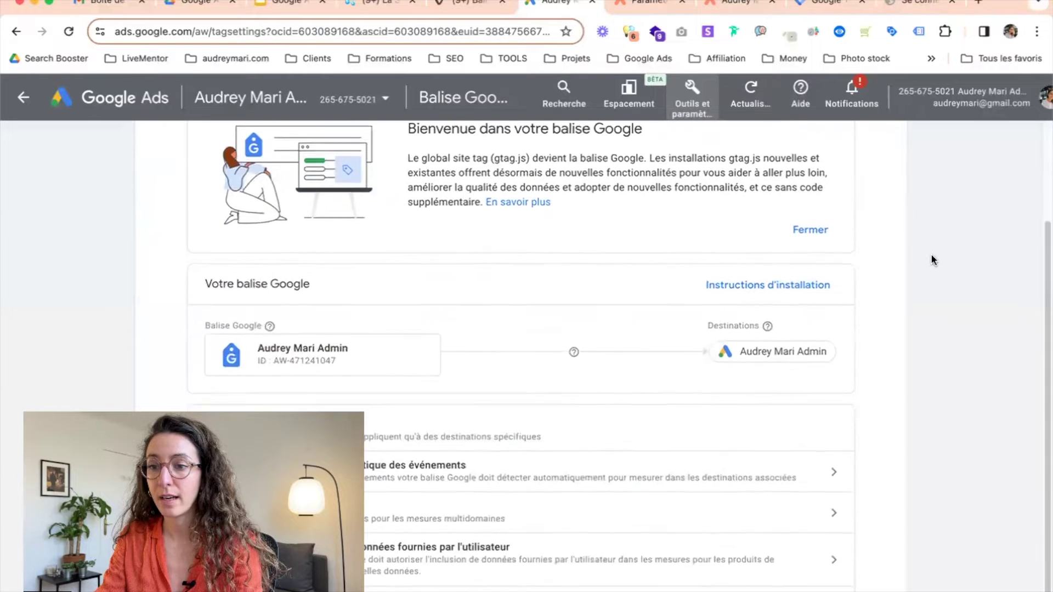
scroll(930, 254, up, 2)
scroll(930, 256, down, 3)
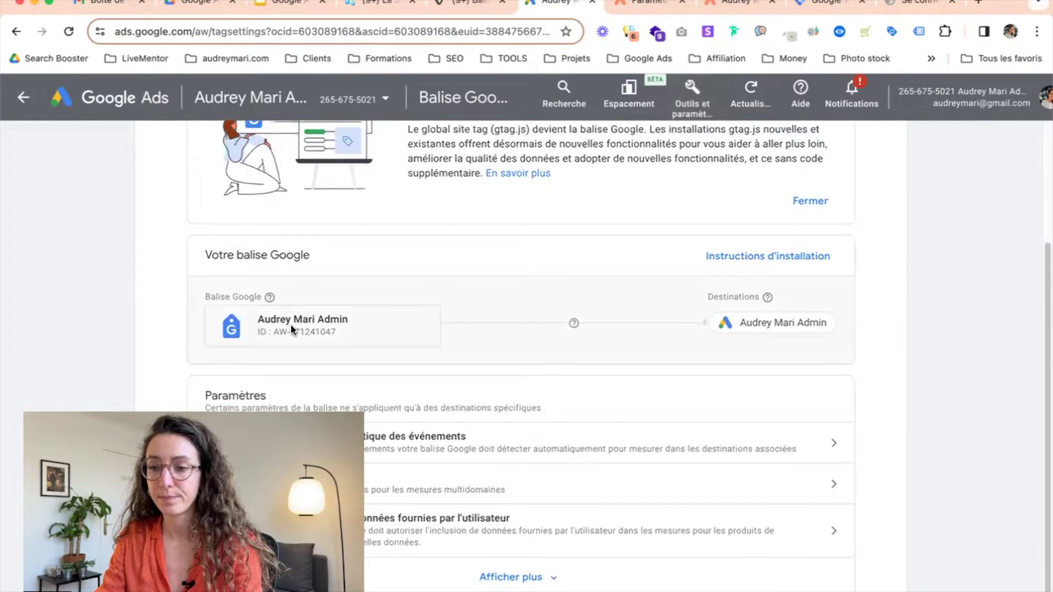
click(291, 324)
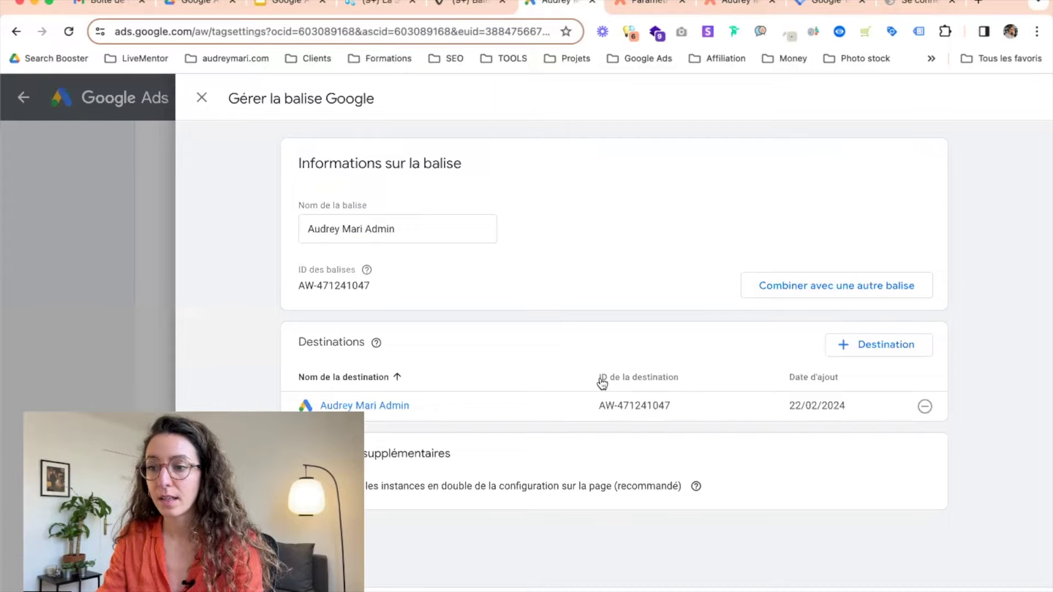
drag(680, 408, 598, 408)
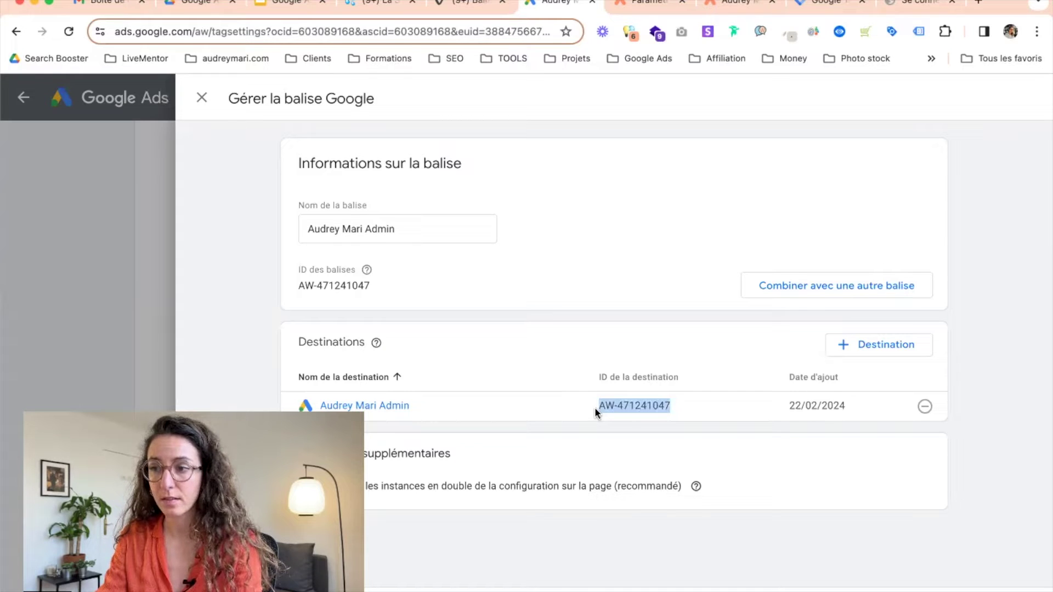
Step: Switch to Google Tag Manager and create a new tag named "Balise Google" in the audreymari.com container
click(806, 3)
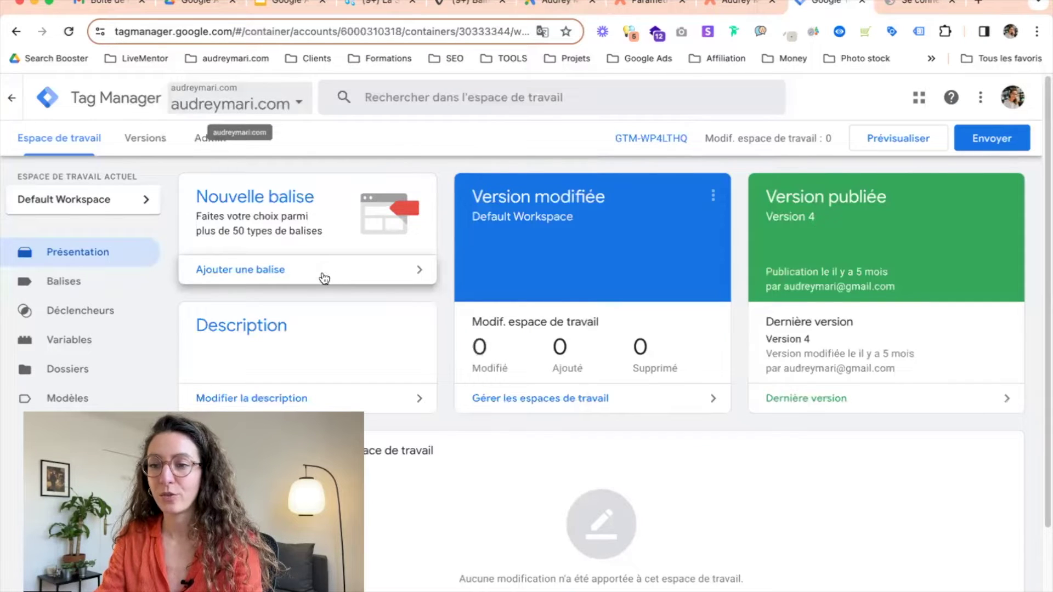
click(233, 272)
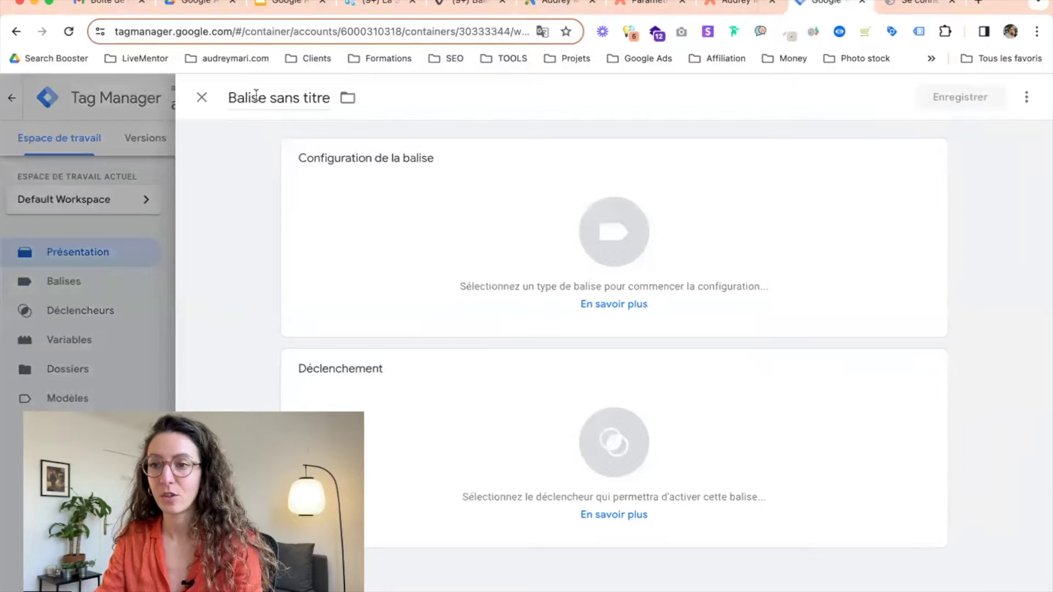
click(266, 102)
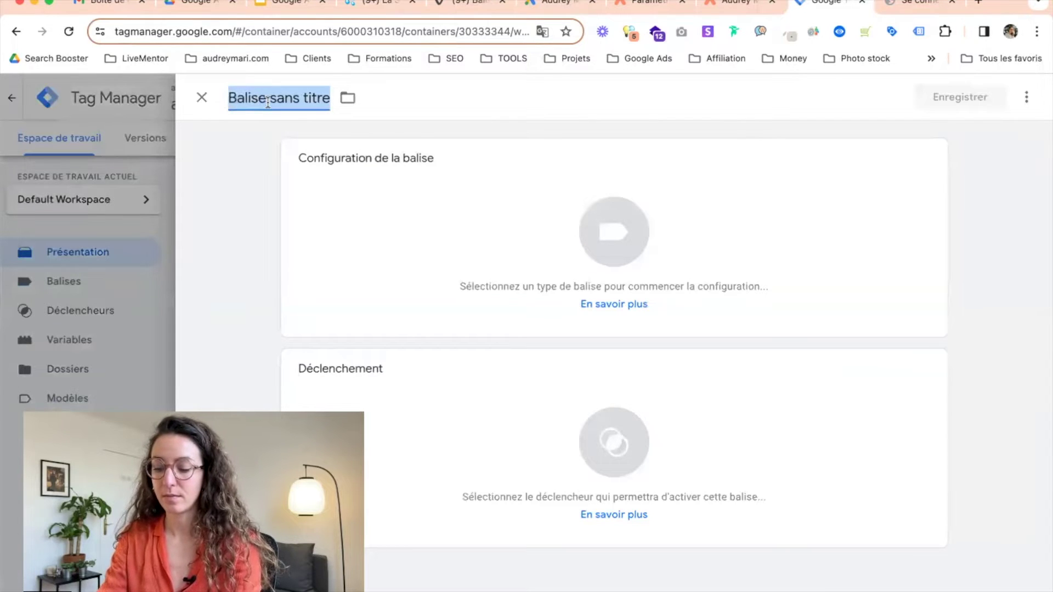
text(Balise Google)
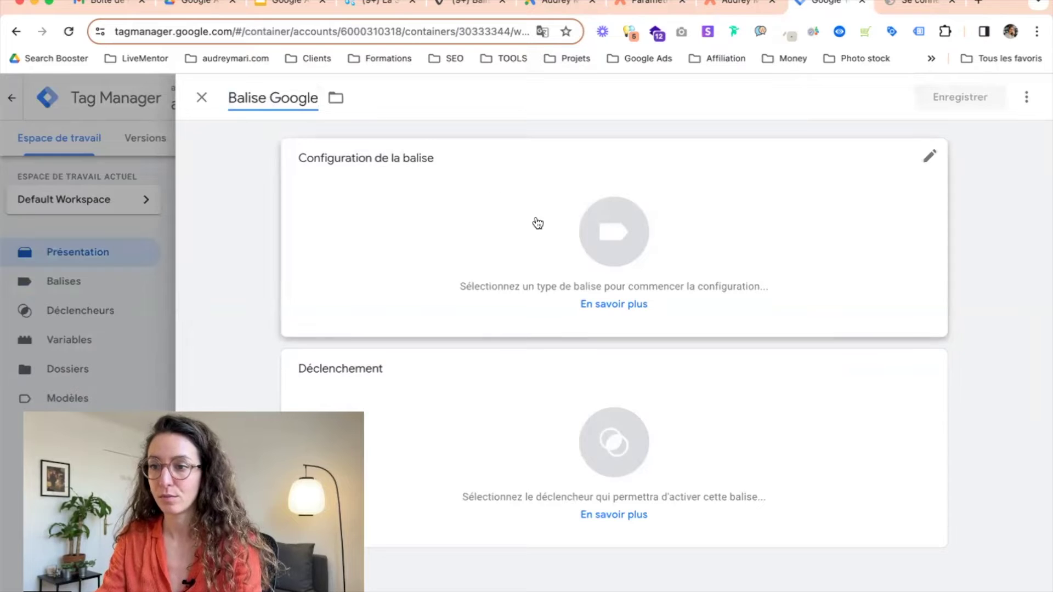
Step: Set the new tag's type to Balise Google in its configuration
click(541, 246)
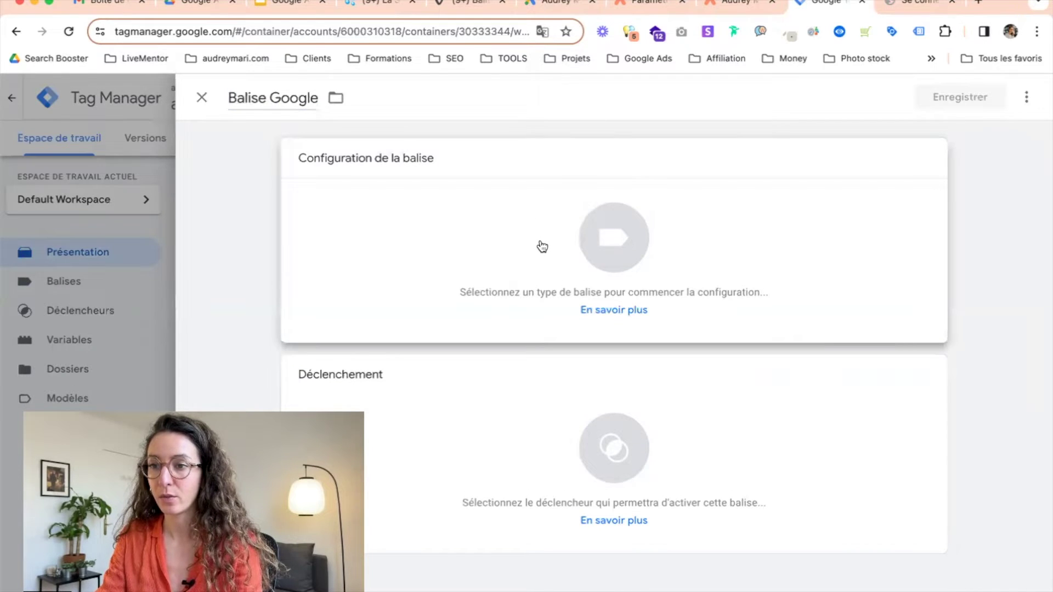
click(557, 225)
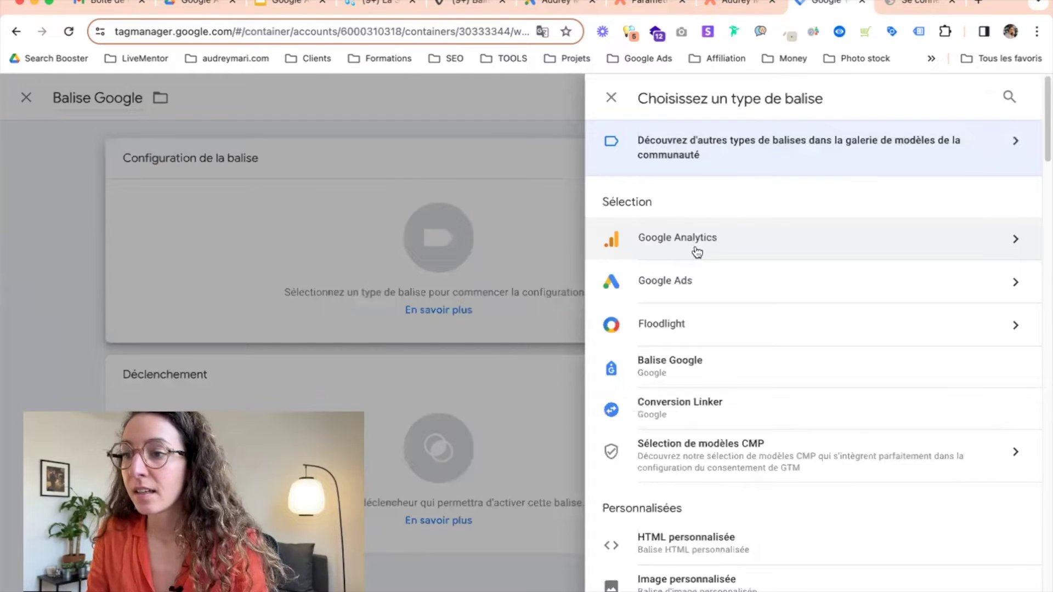
click(682, 367)
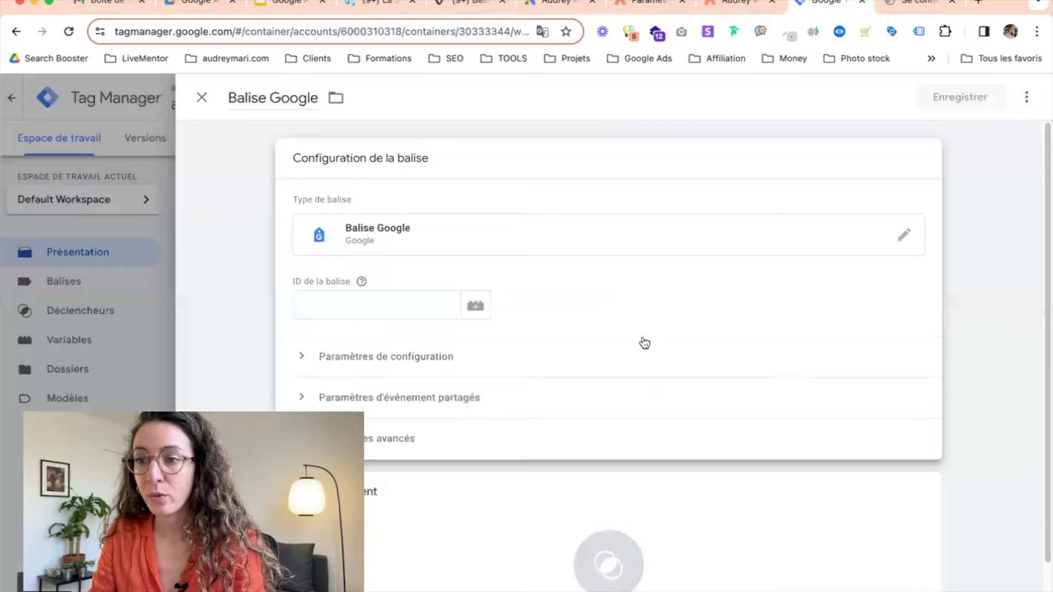
Step: Paste the copied Google Ads tag ID as the tag's ID and remove the extra spaces in front of it
click(389, 256)
key(super+v)
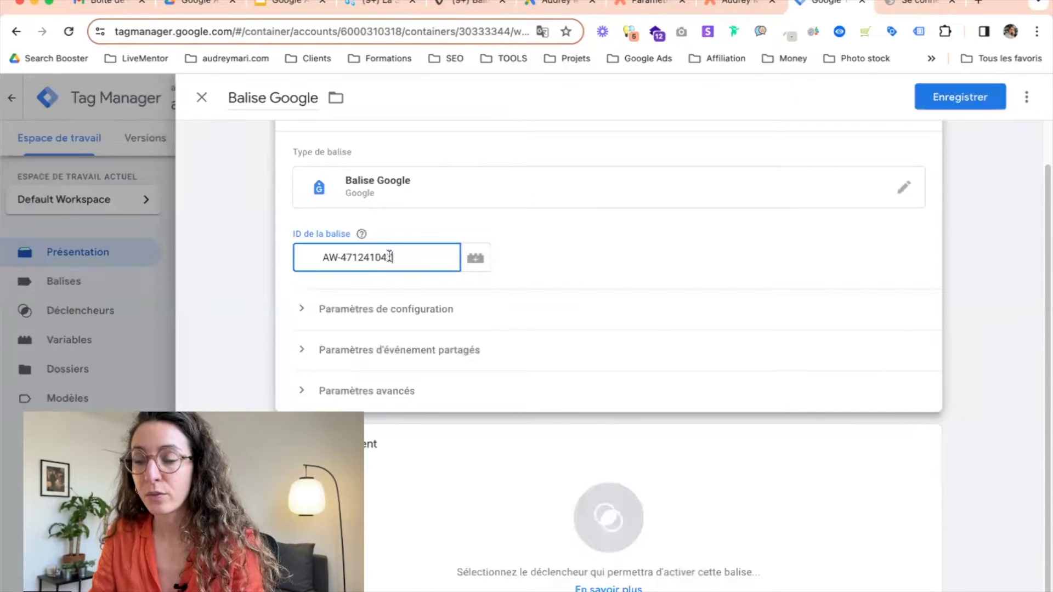
drag(322, 258, 281, 262)
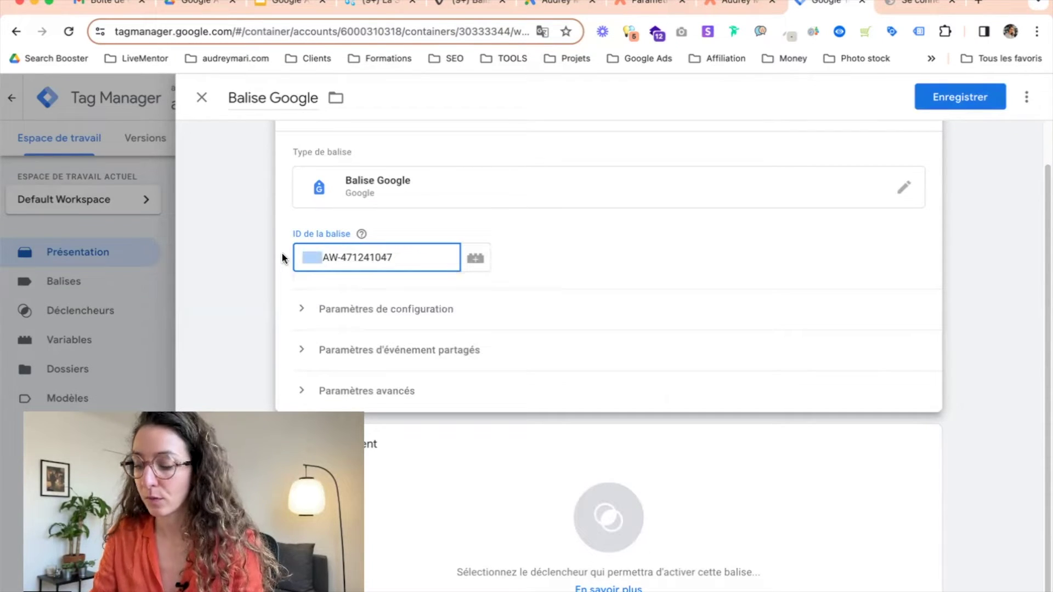
key(BackSpace)
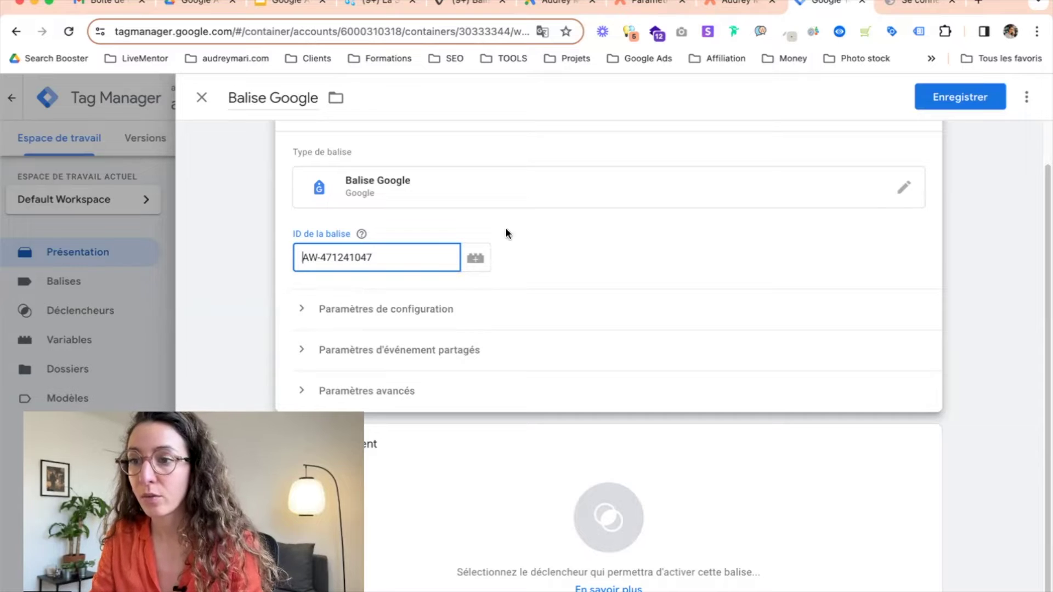
click(672, 228)
Step: Assign the All Pages trigger to the Google tag so it fires on every page view
scroll(744, 241, down, 1)
scroll(744, 241, up, 3)
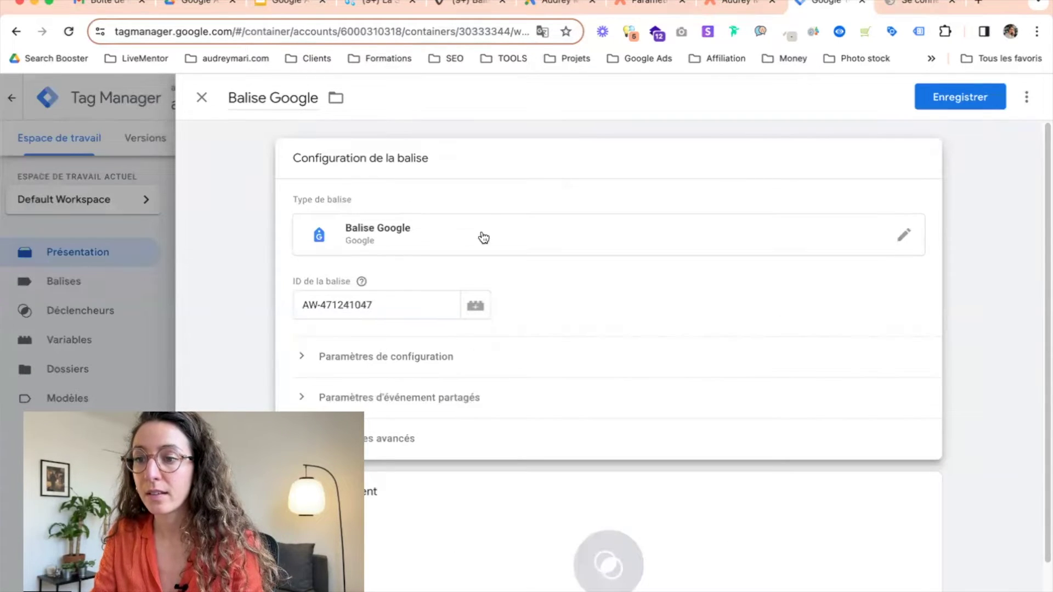
scroll(652, 284, down, 3)
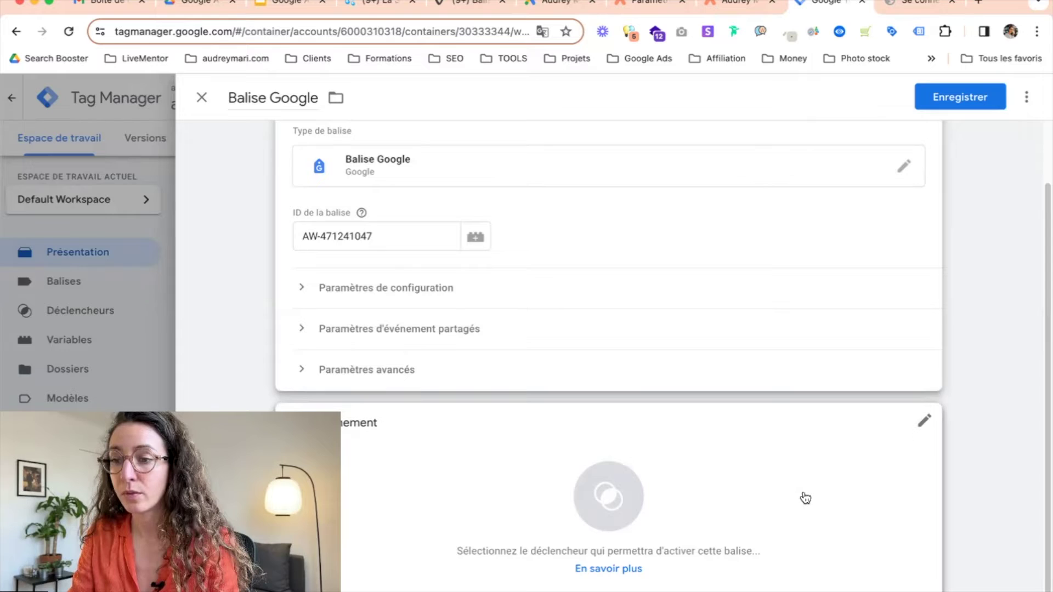
click(743, 497)
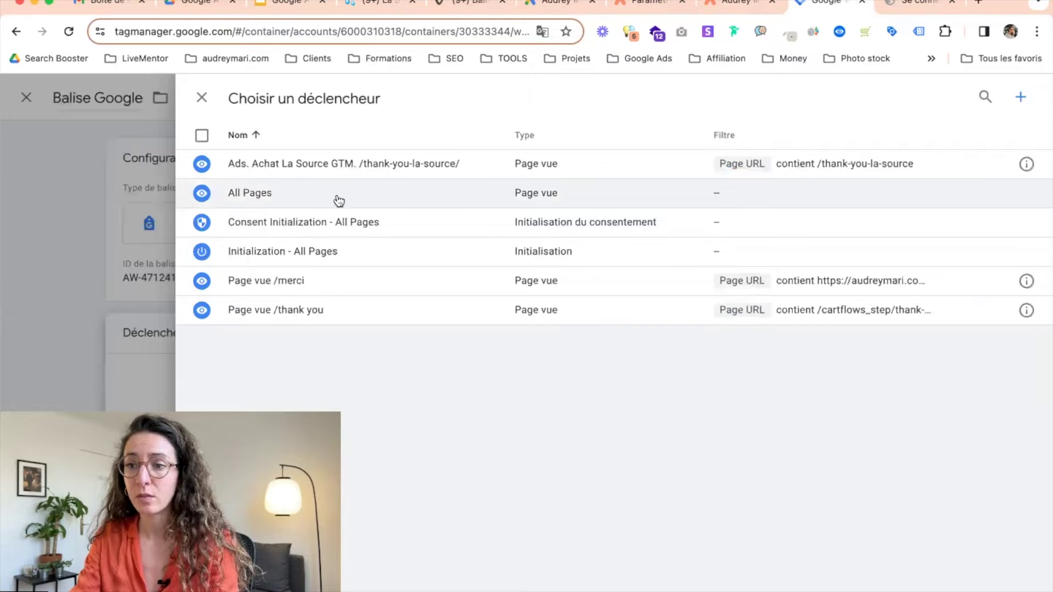
click(282, 203)
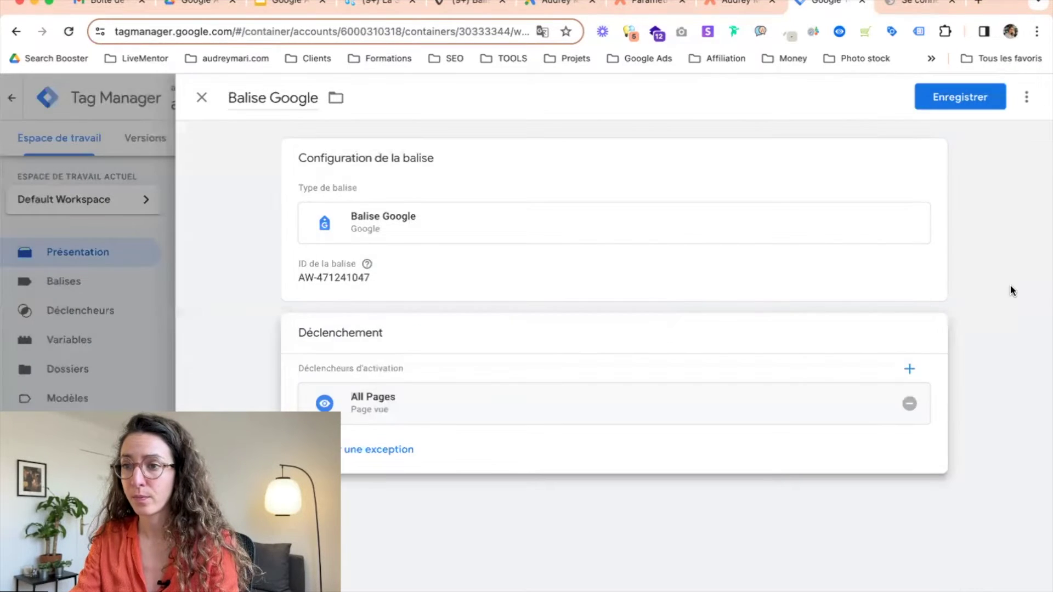
Step: Rename the tag "Balise Google 1" and save it in the container
click(971, 104)
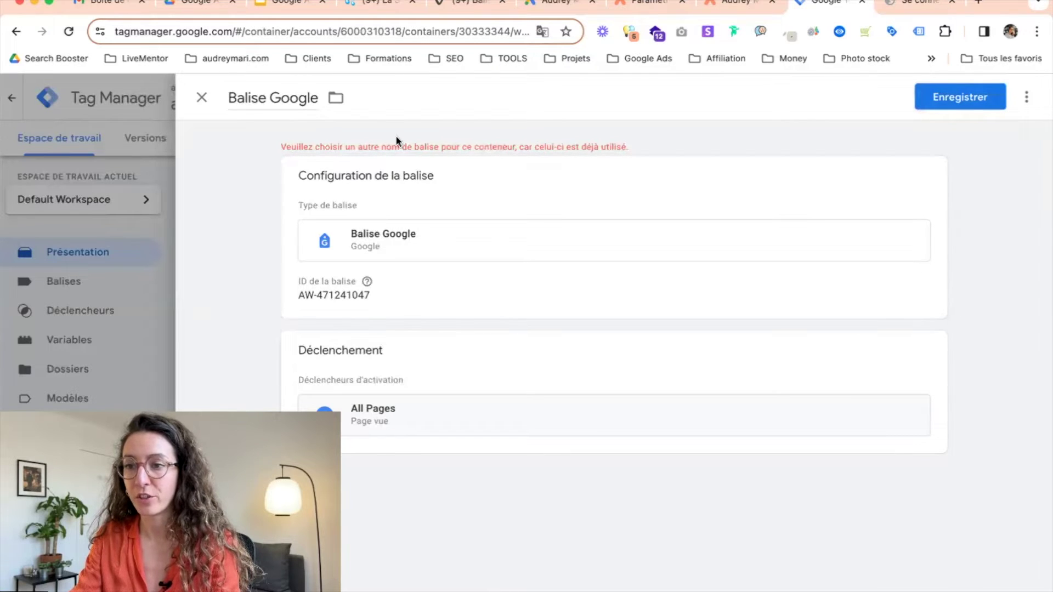
click(302, 98)
text(1)
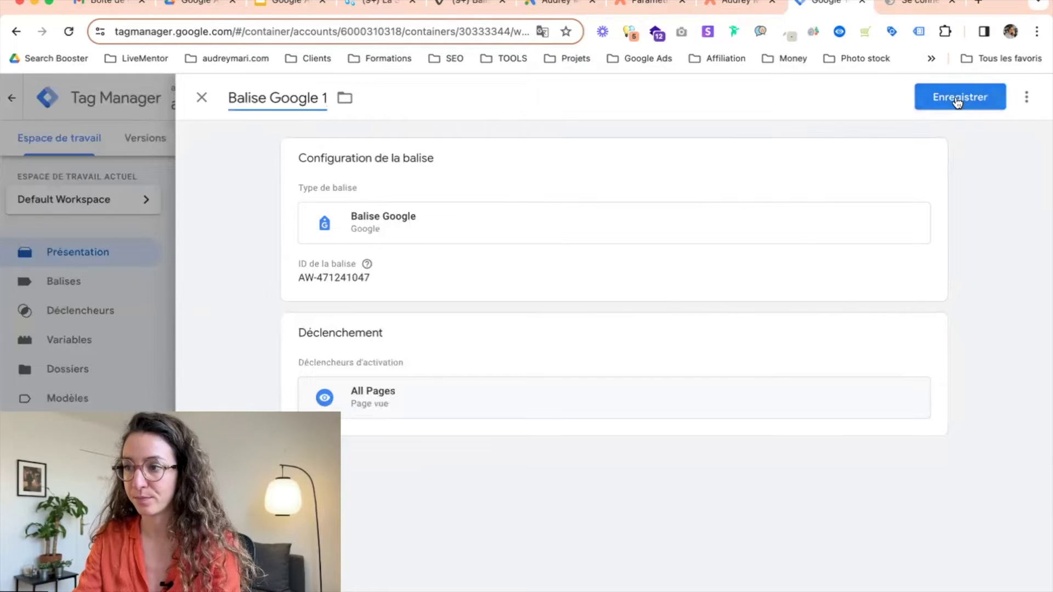
click(954, 100)
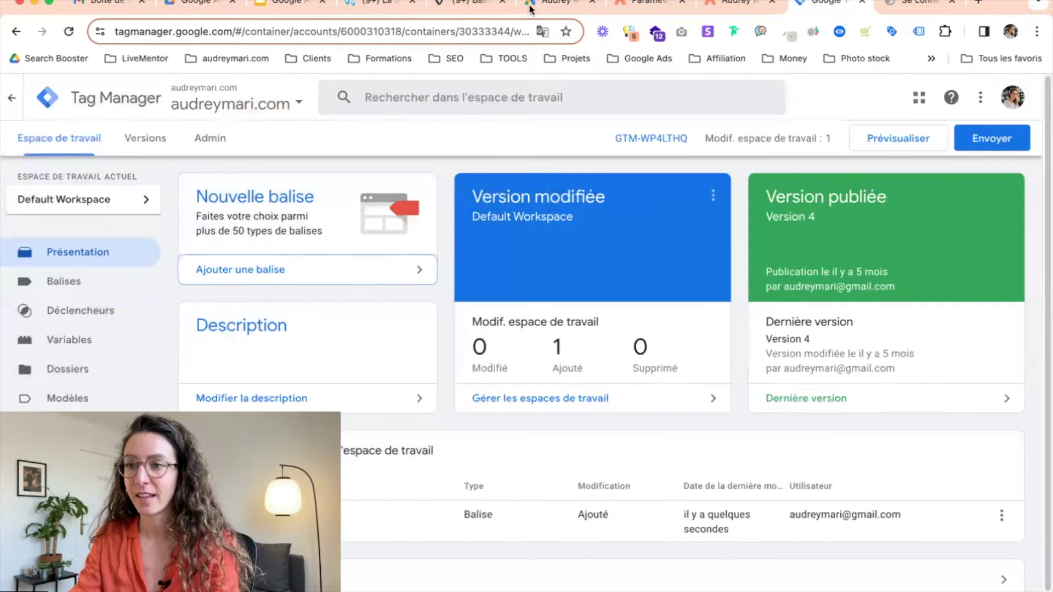
Step: Switch to the Google Slides presentation and review the step 3 notes on the Google and Conversion Linker tags
click(262, 3)
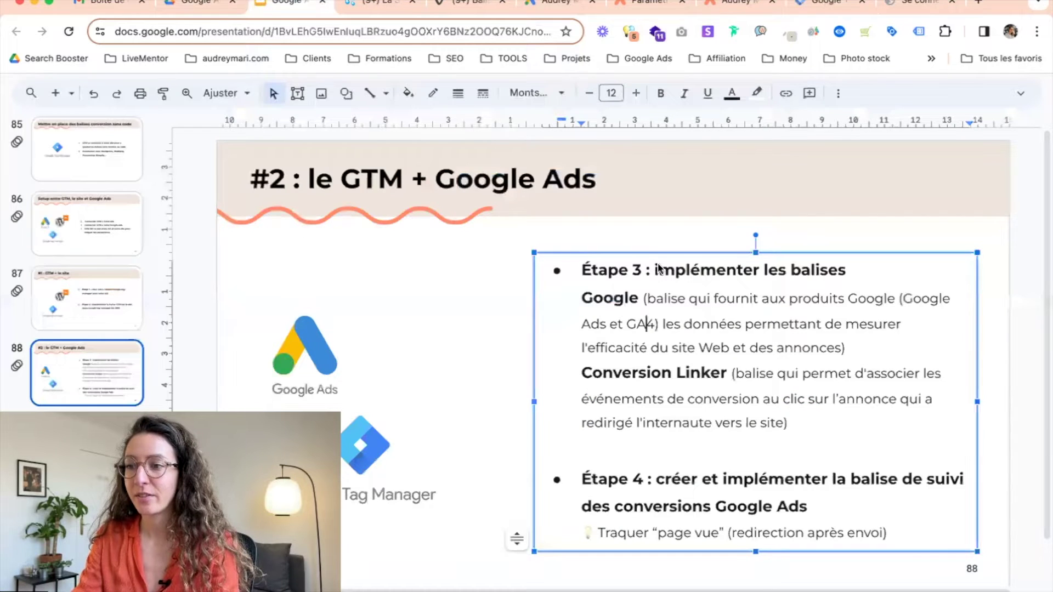
click(622, 299)
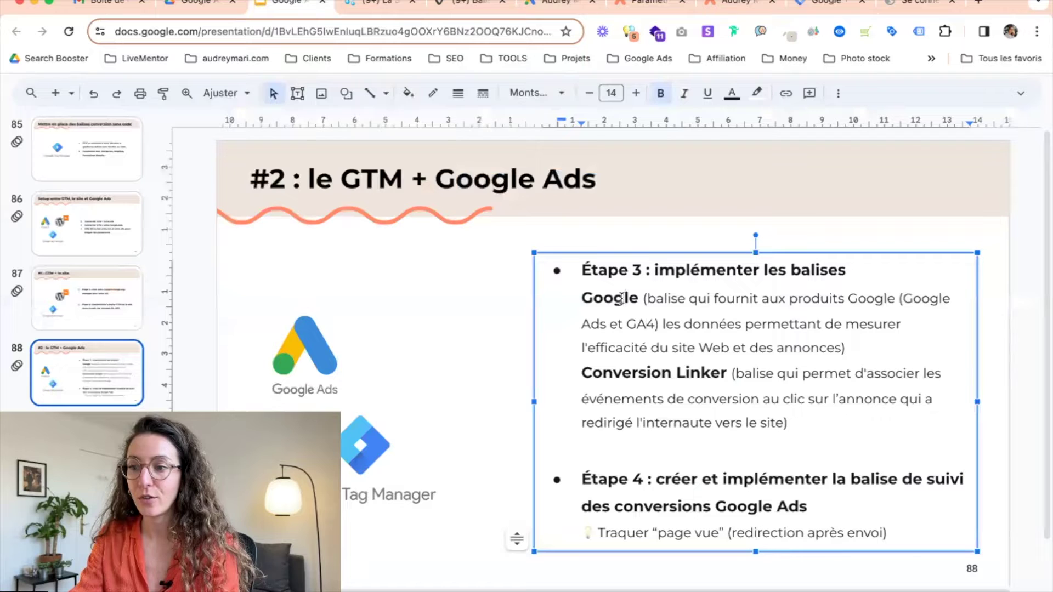
click(653, 421)
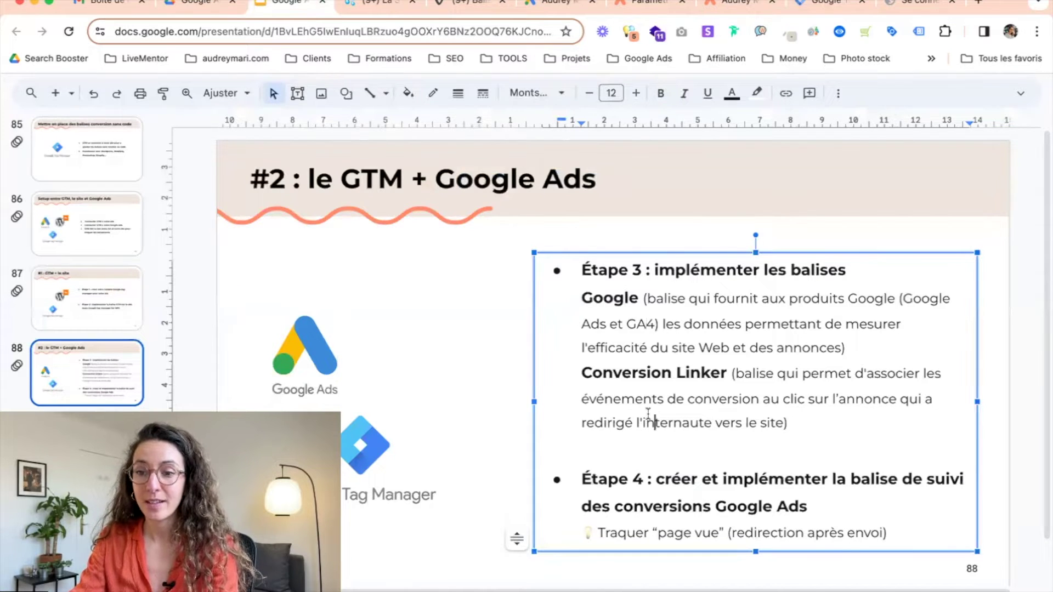
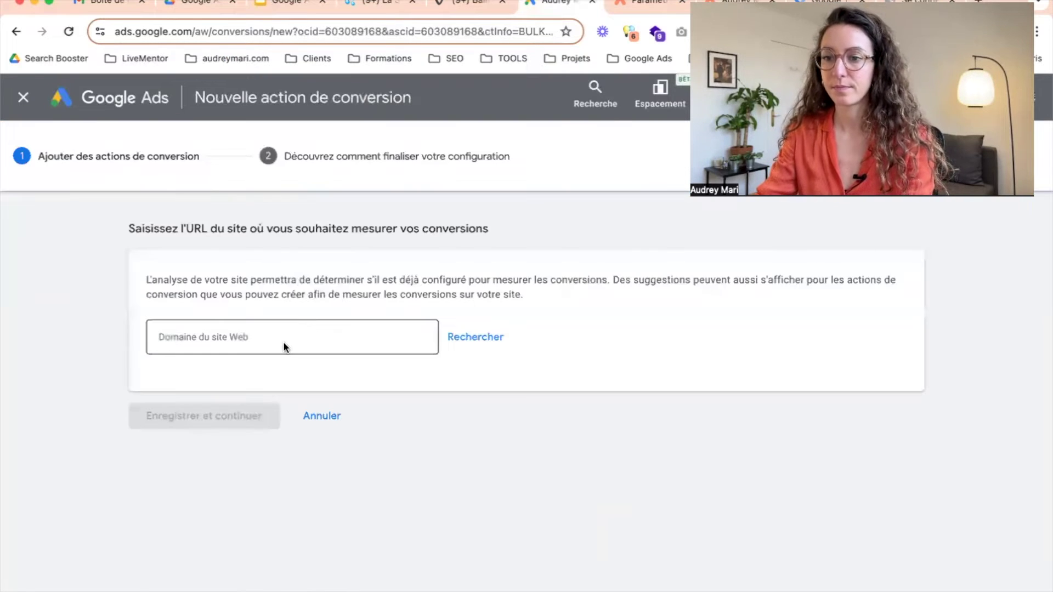
Step: Enter audreymari.com as the website domain for the new Google Ads conversion action and have the site analysed
click(251, 335)
text(audreymari)
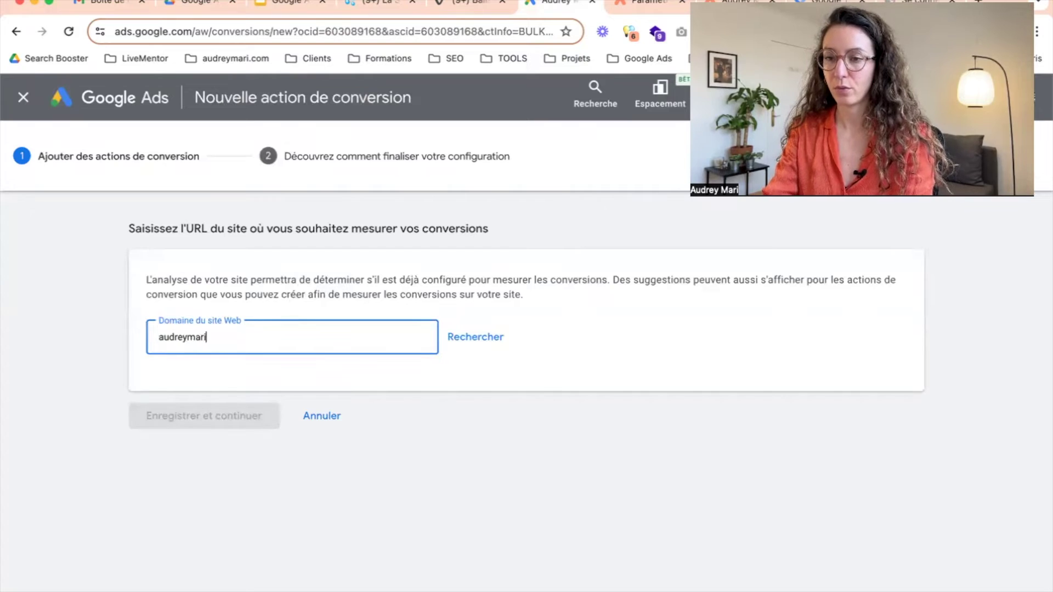
text(.com)
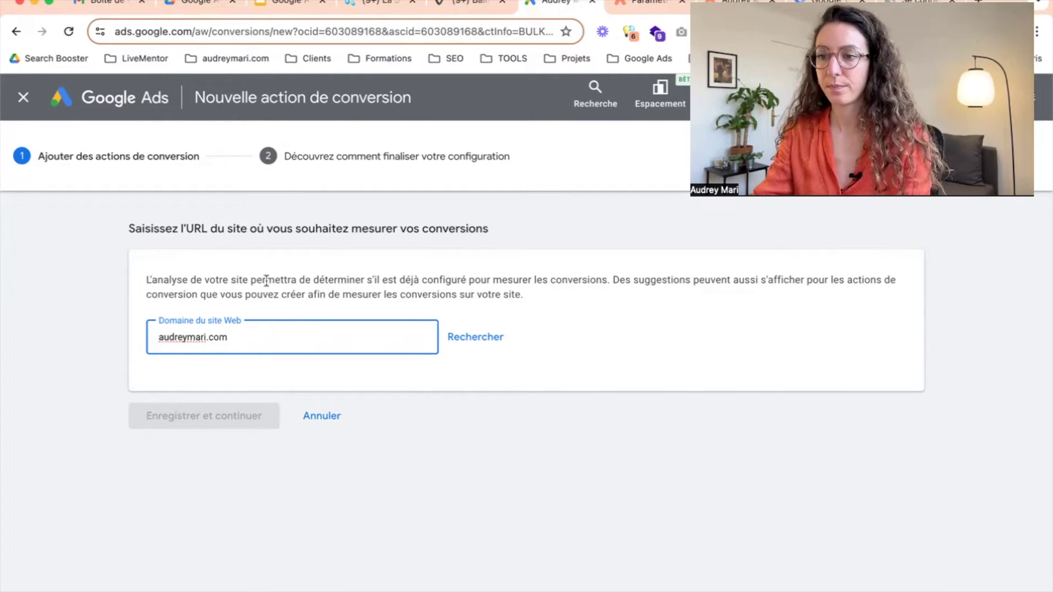
click(452, 337)
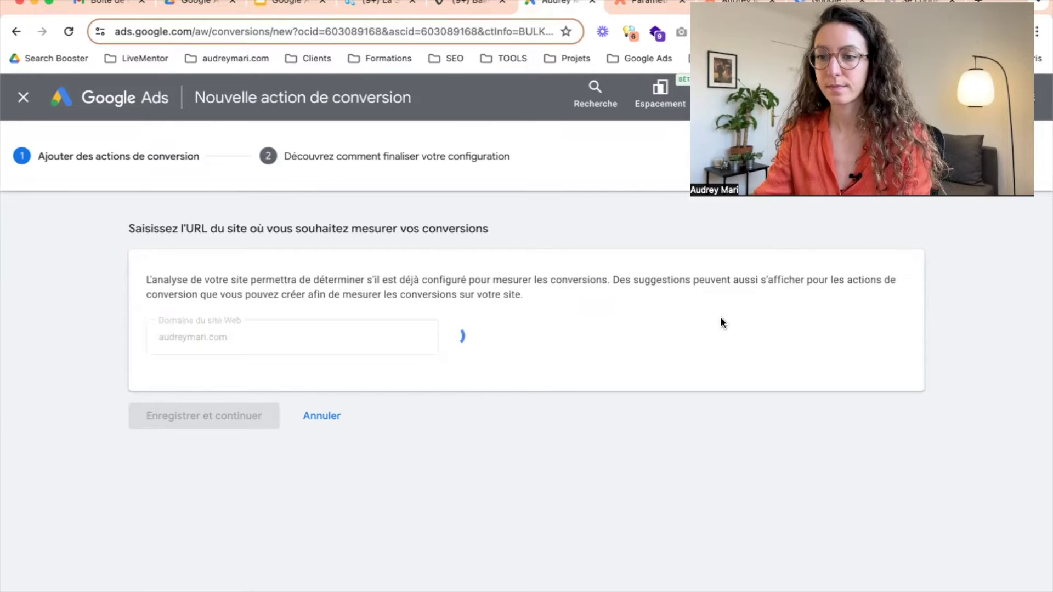
Step: Review the conversion setup options and start adding a conversion action manually
scroll(760, 364, down, 2)
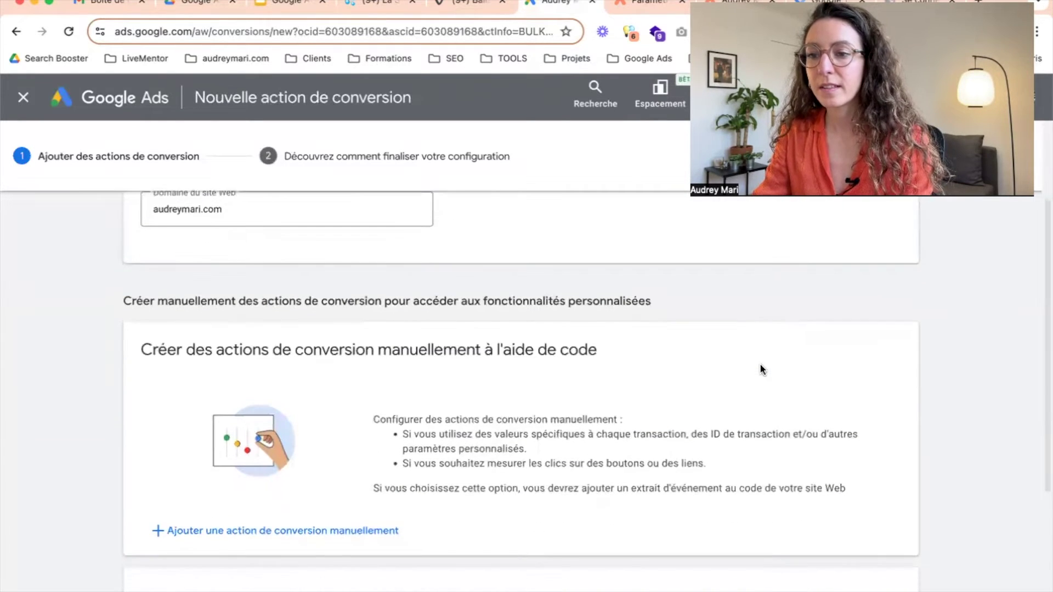
scroll(760, 365, down, 4)
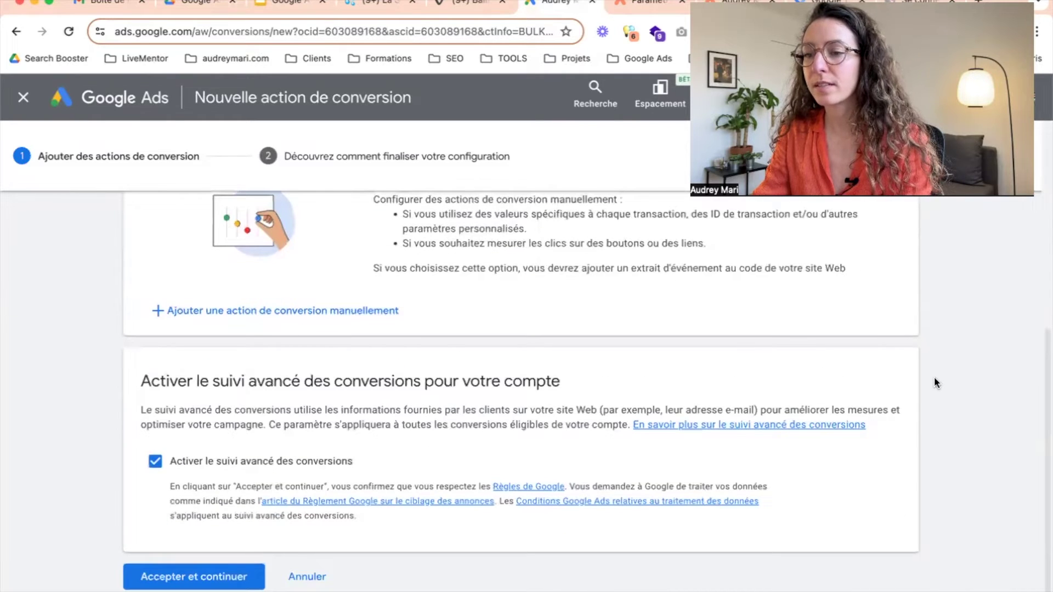
scroll(933, 376, up, 3)
scroll(930, 370, down, 3)
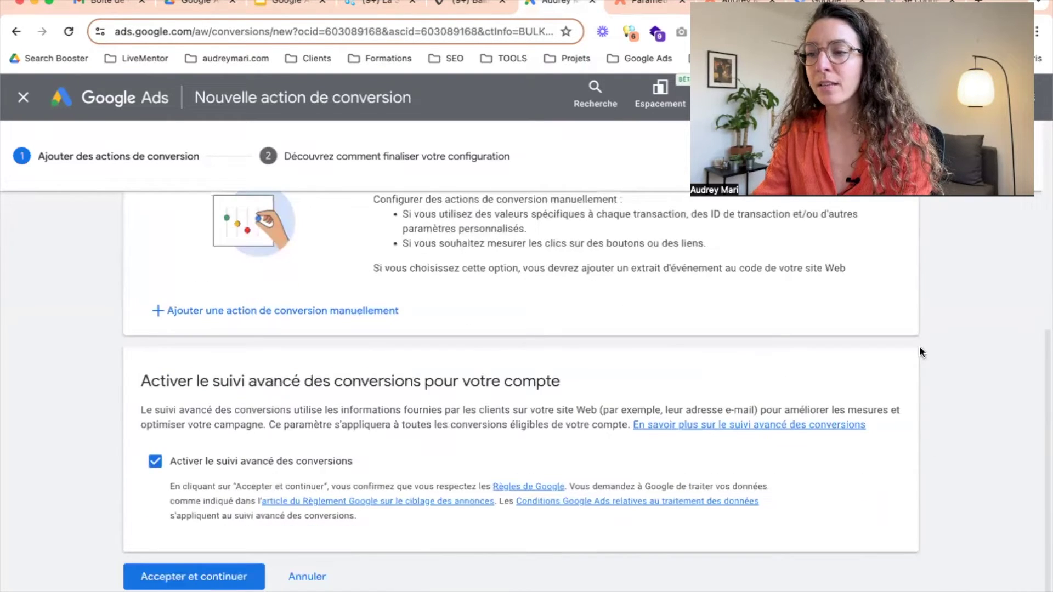
scroll(919, 356, up, 2)
scroll(471, 367, down, 2)
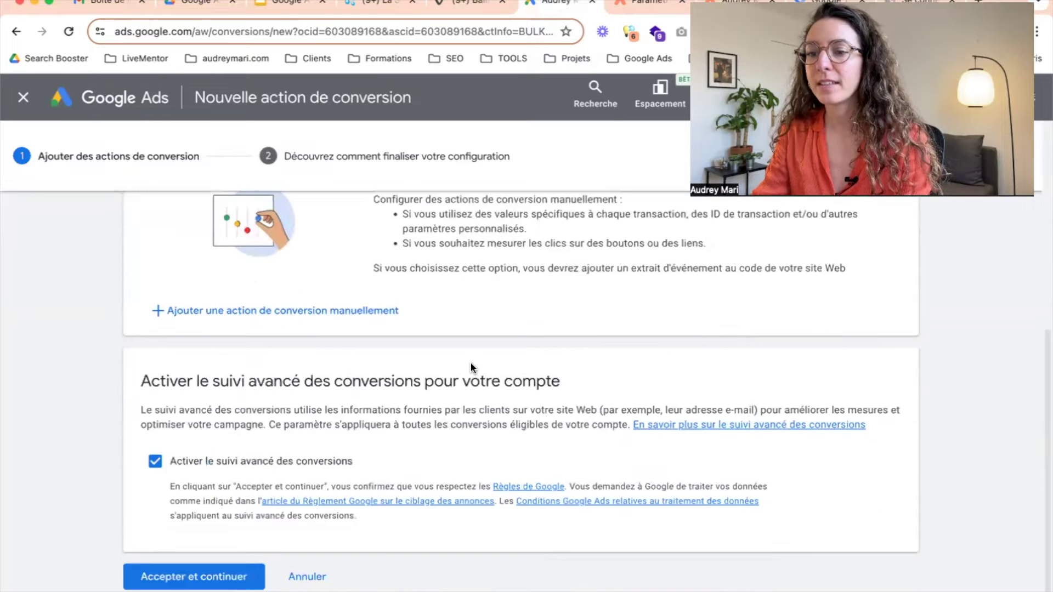
scroll(471, 367, up, 4)
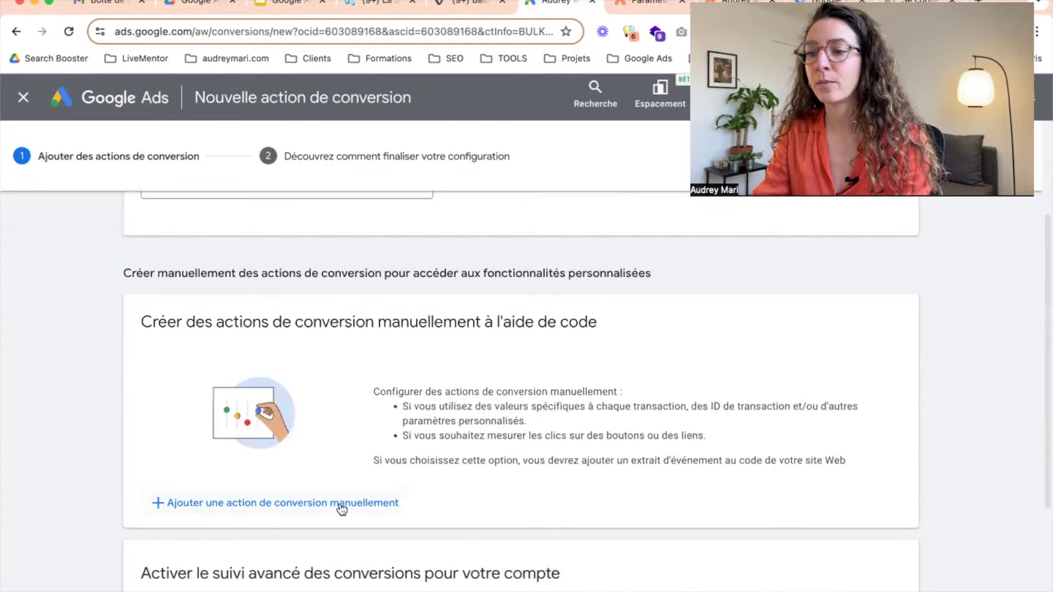
click(289, 504)
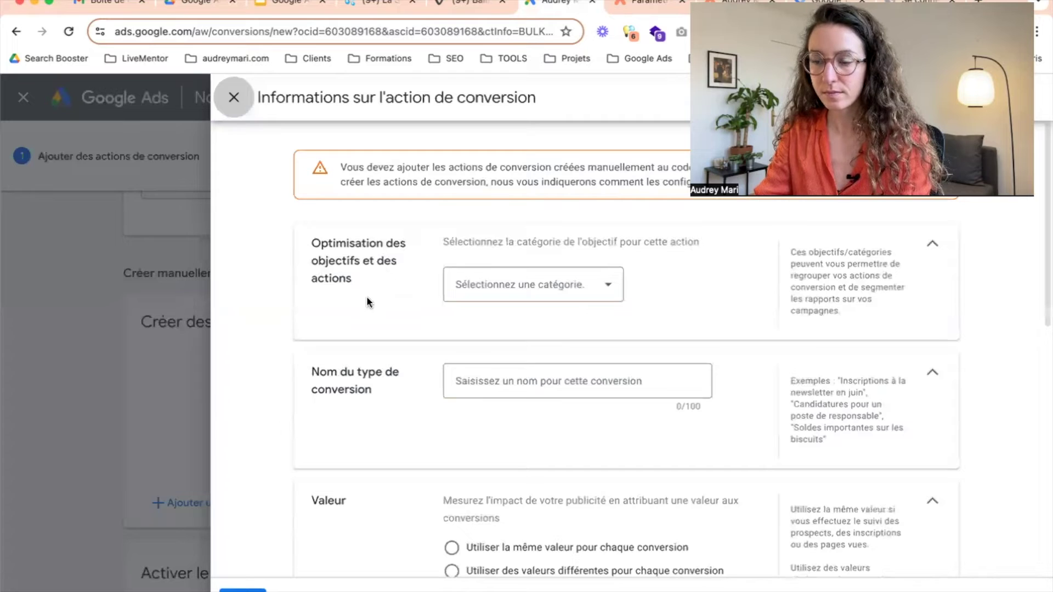
Step: Set the conversion action's goal category to Page vue
click(482, 294)
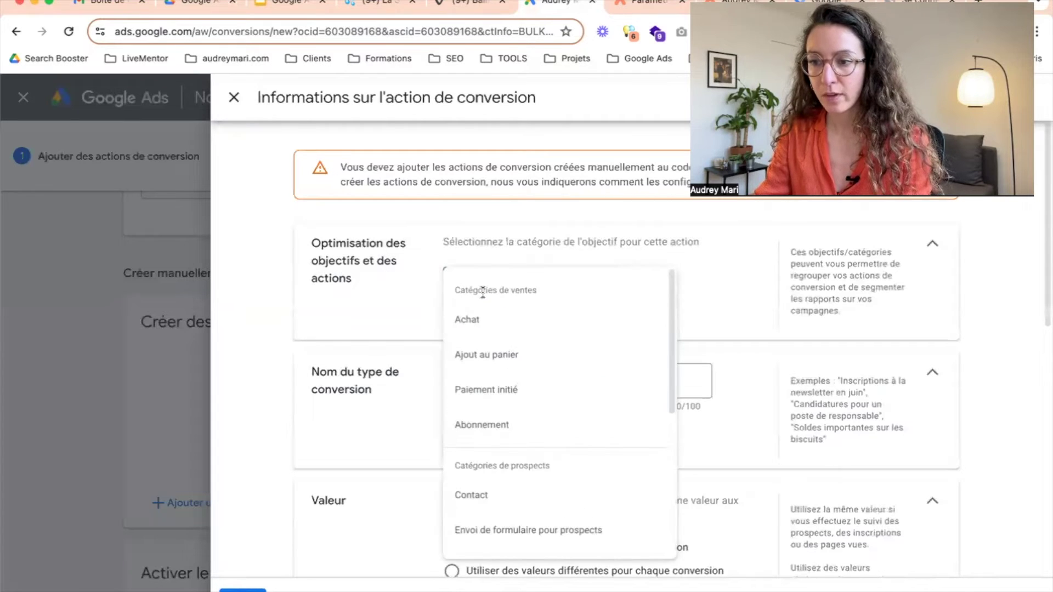
scroll(497, 373, down, 2)
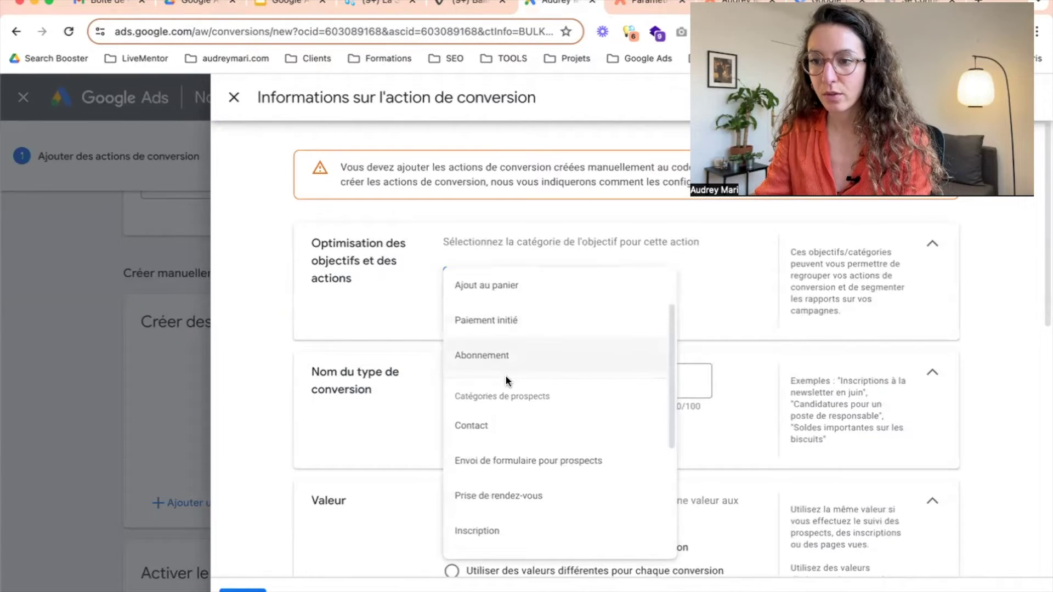
scroll(505, 376, down, 1)
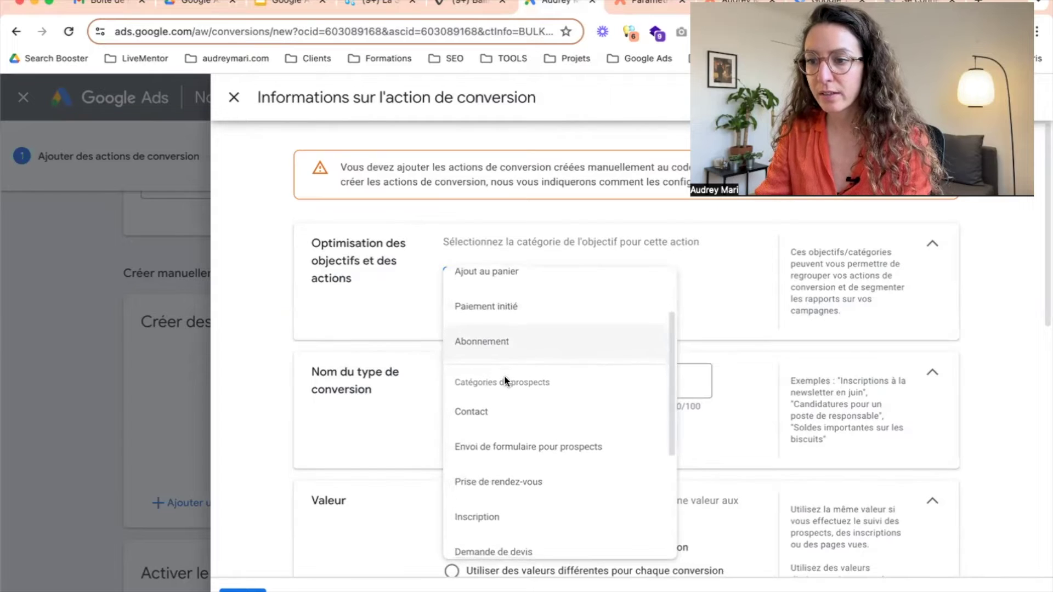
scroll(510, 422, down, 5)
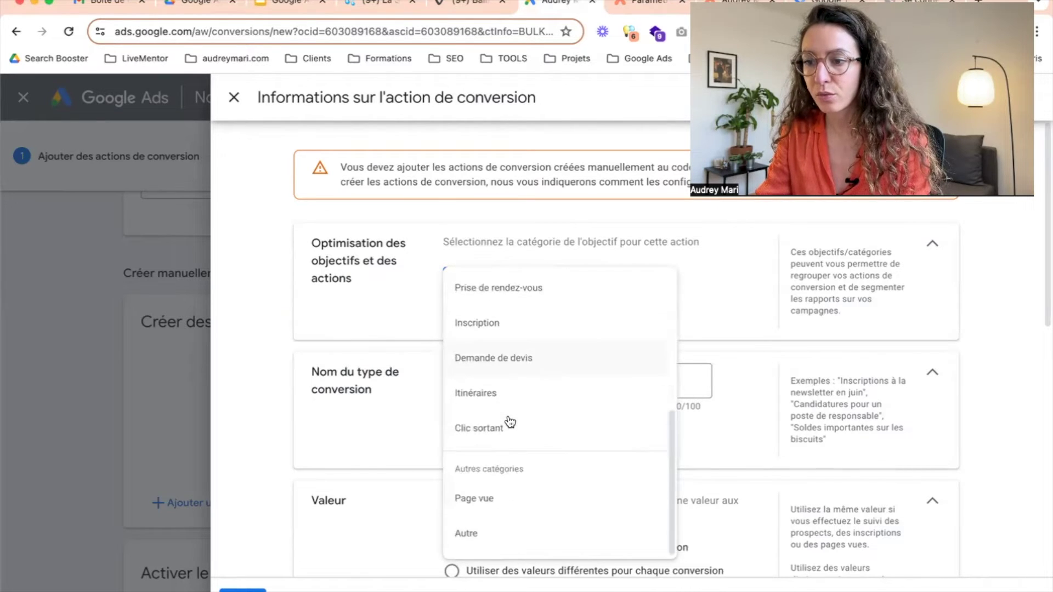
click(507, 496)
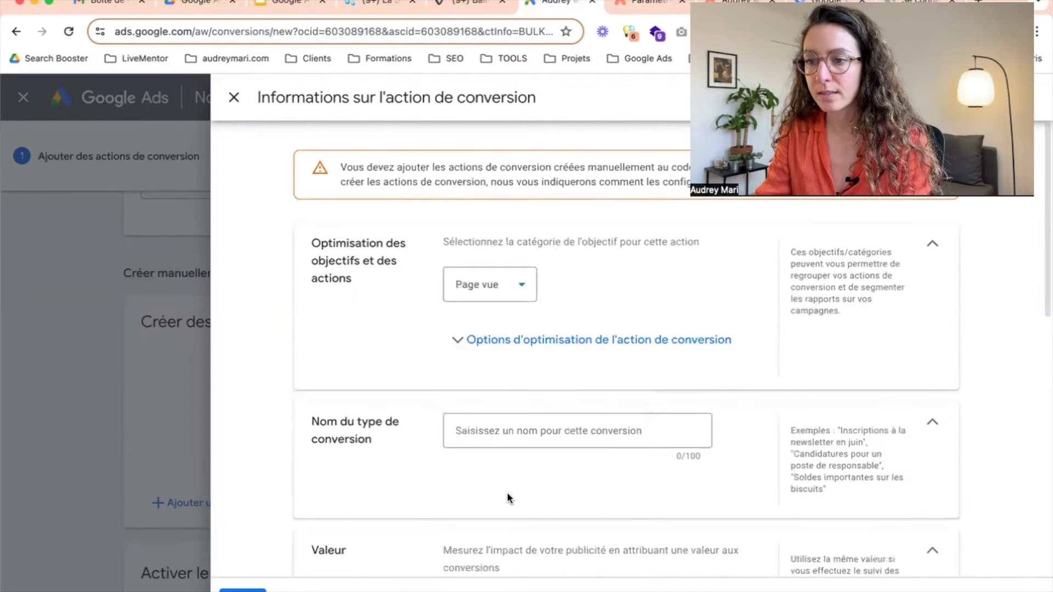
Step: Name the conversion action "Page vue /merci"
scroll(414, 458, down, 3)
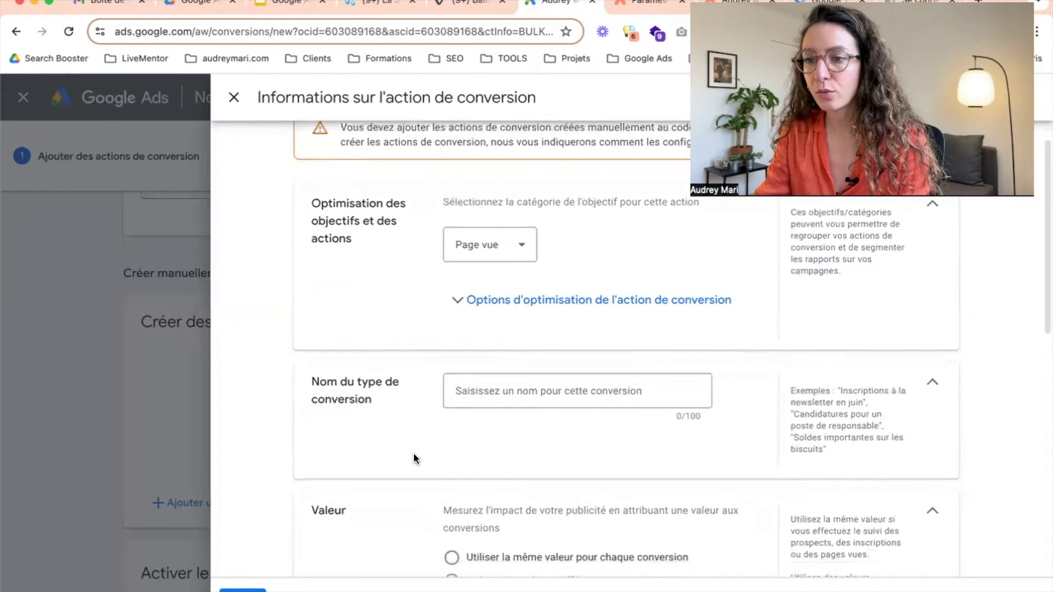
click(488, 350)
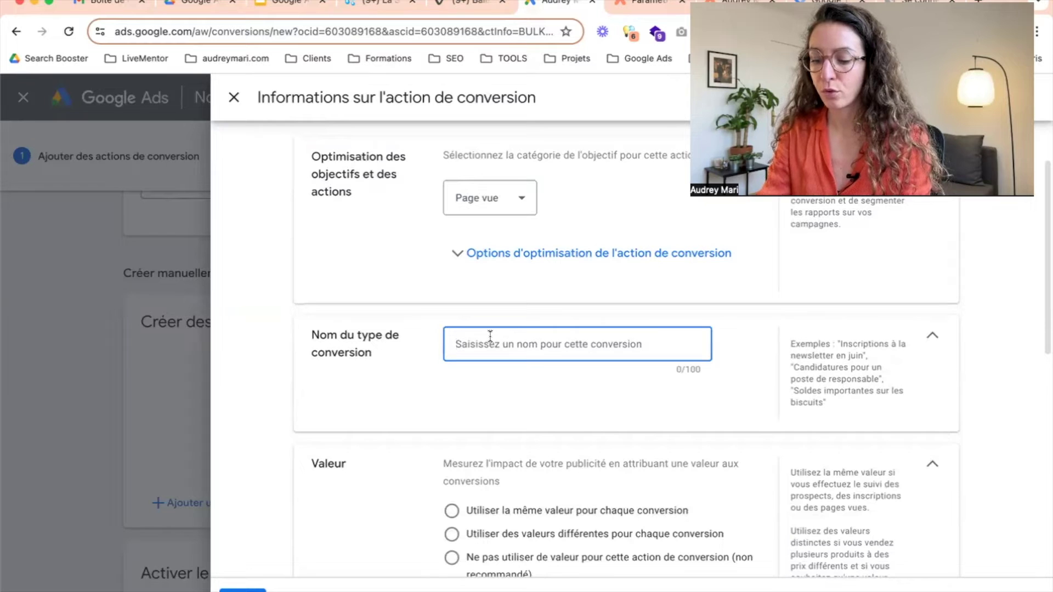
text(Page)
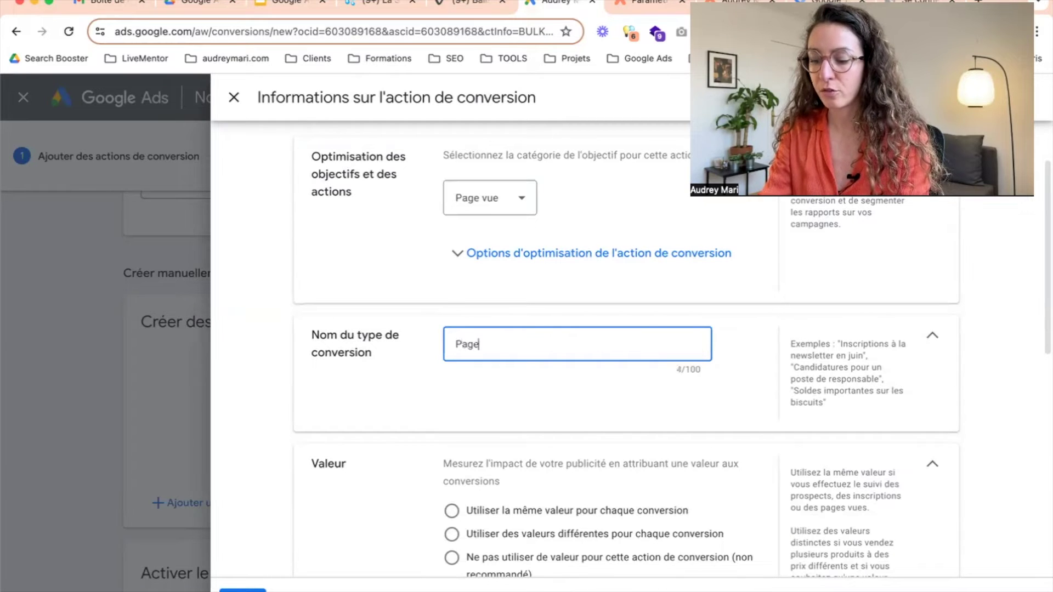
text( vue /merci)
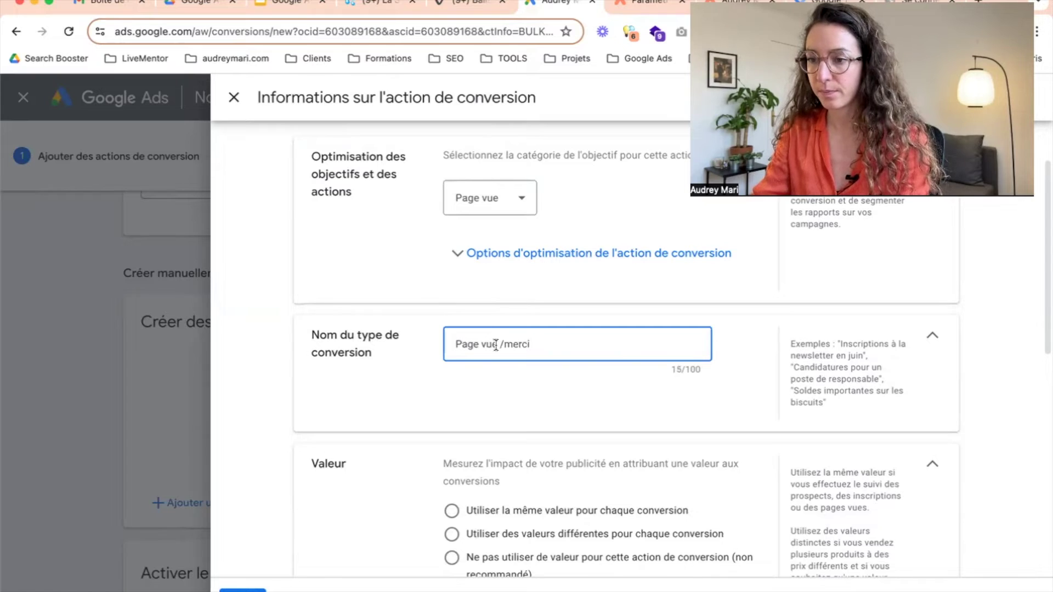
Step: Use the same value for every conversion and set it to 500 euros
scroll(494, 345, down, 3)
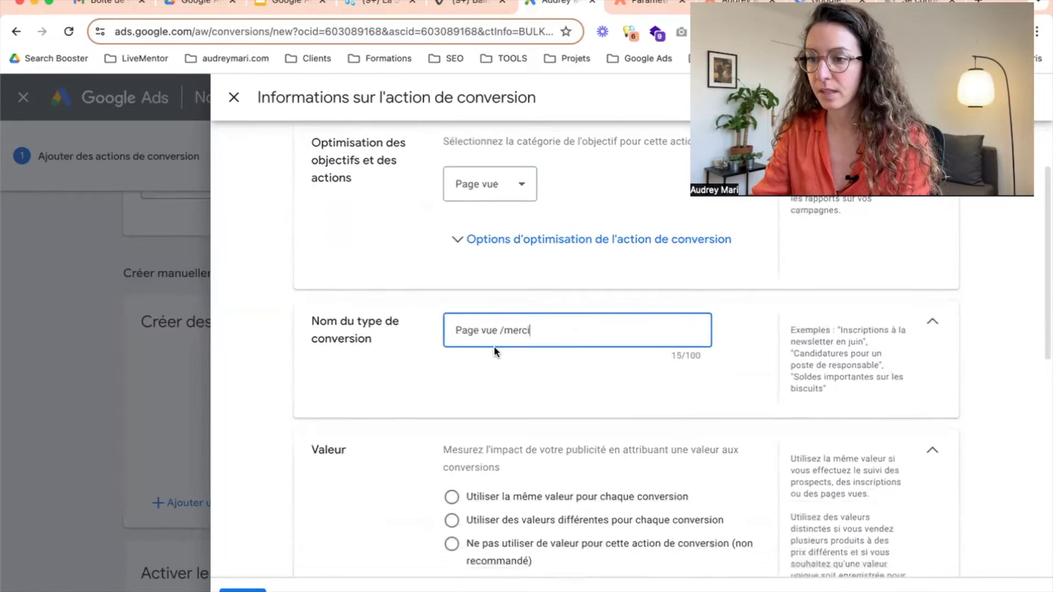
scroll(364, 422, down, 1)
scroll(362, 429, down, 2)
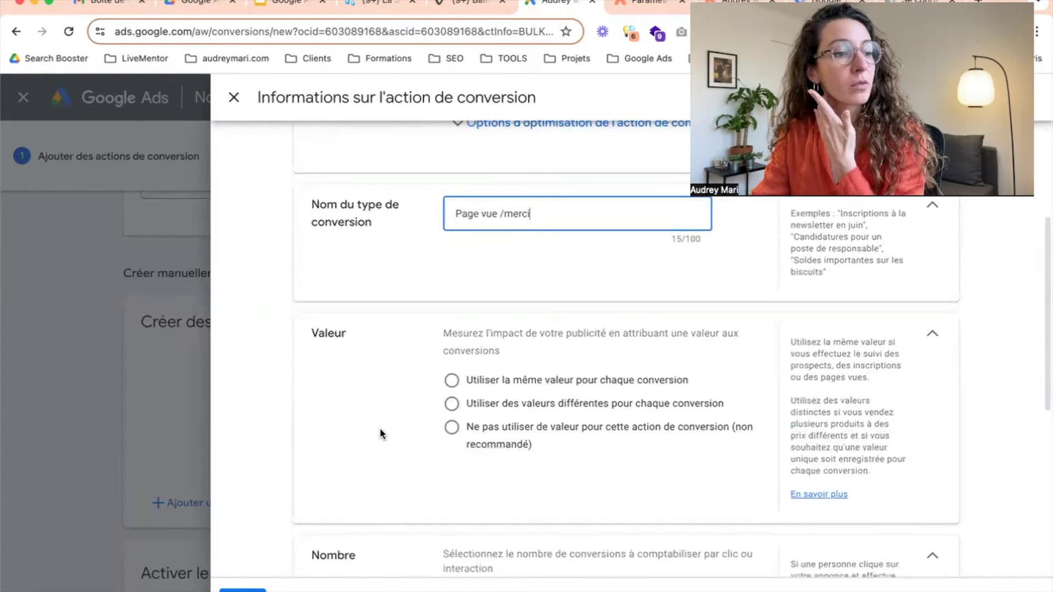
click(509, 432)
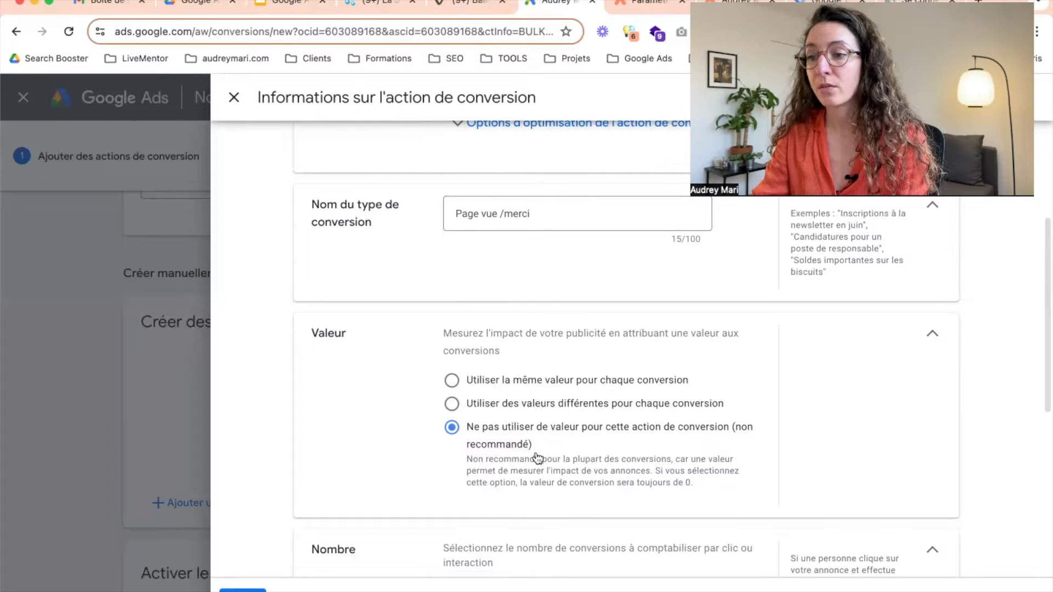
click(507, 380)
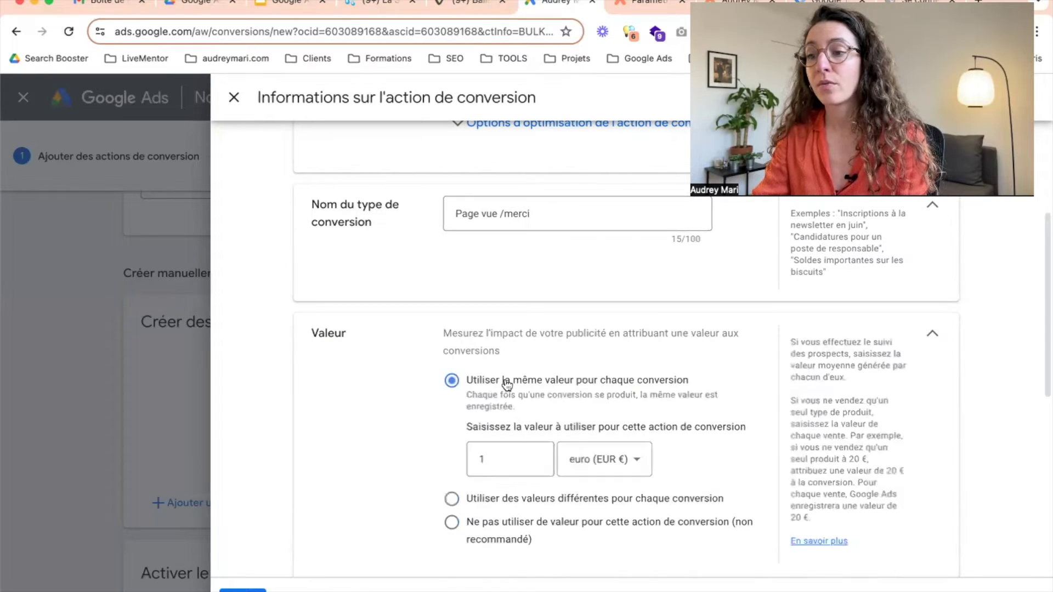
double_click(506, 461)
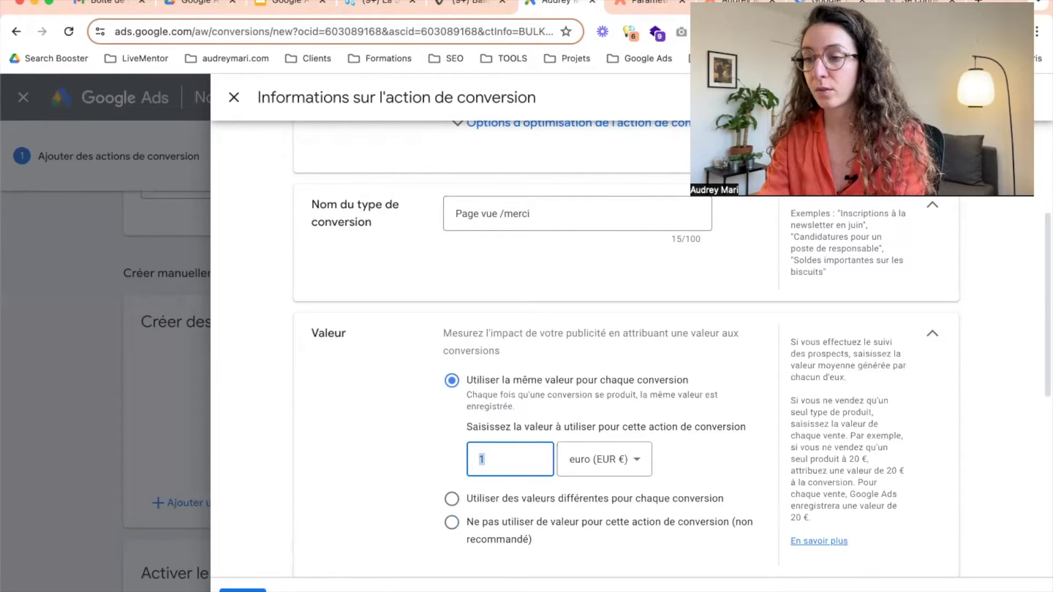
text(500)
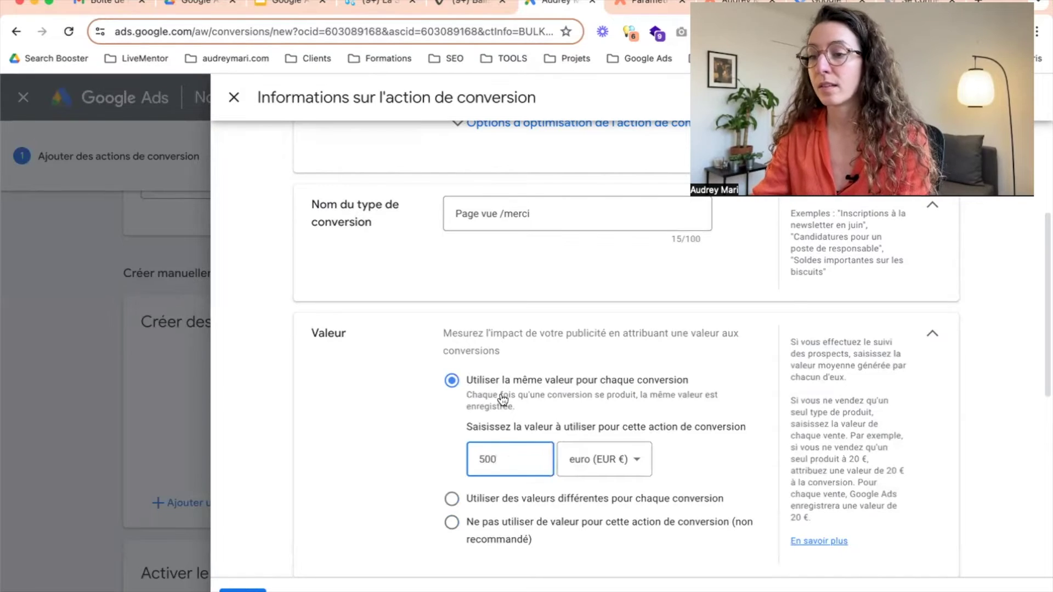
Step: Choose not to use a value for the conversion action and set the conversion count to Une
click(509, 526)
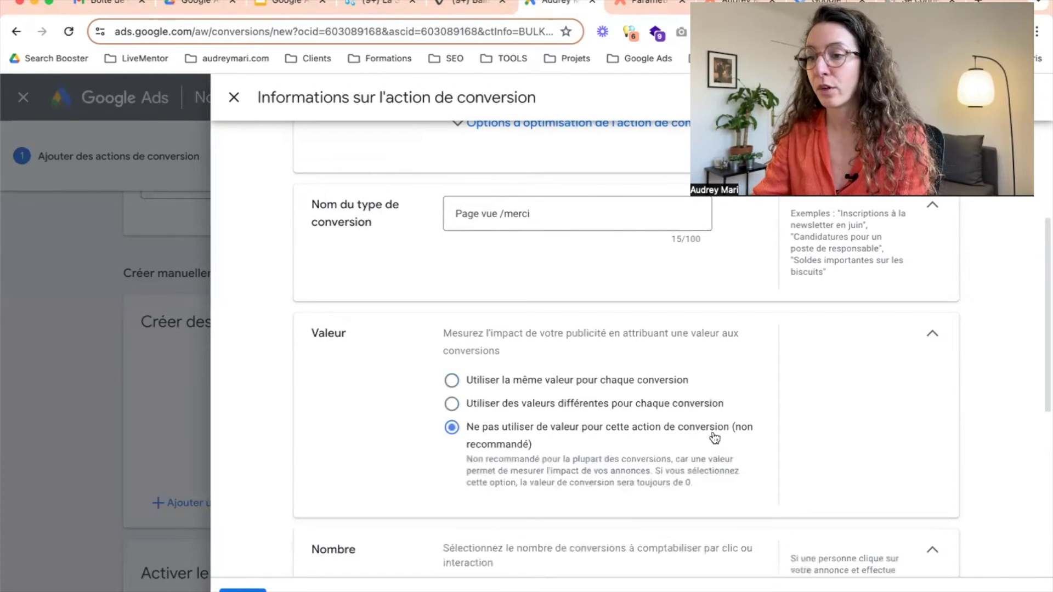
scroll(854, 413, down, 2)
scroll(854, 420, down, 3)
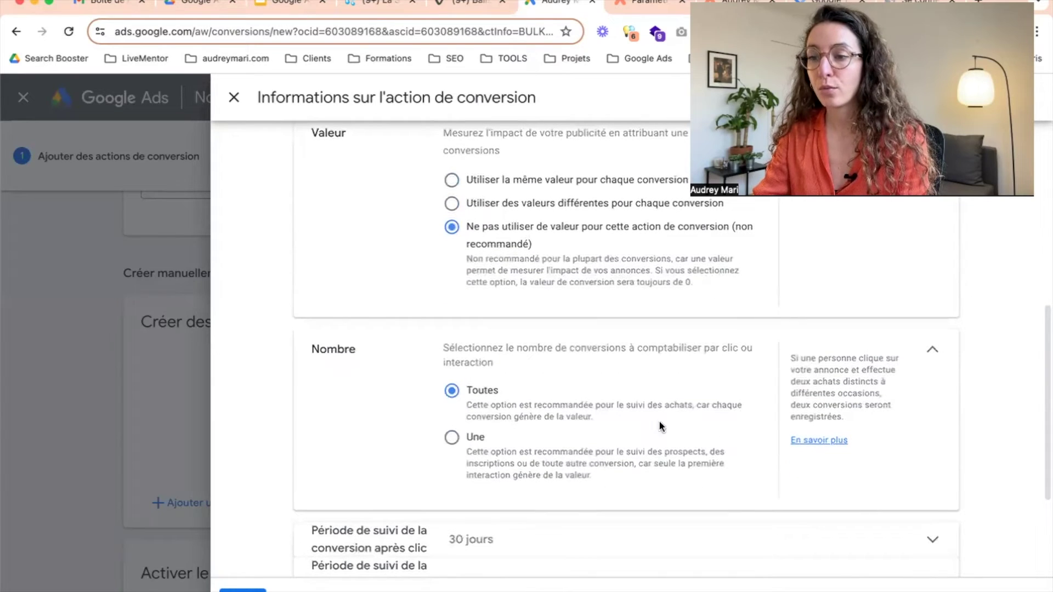
scroll(584, 401, down, 1)
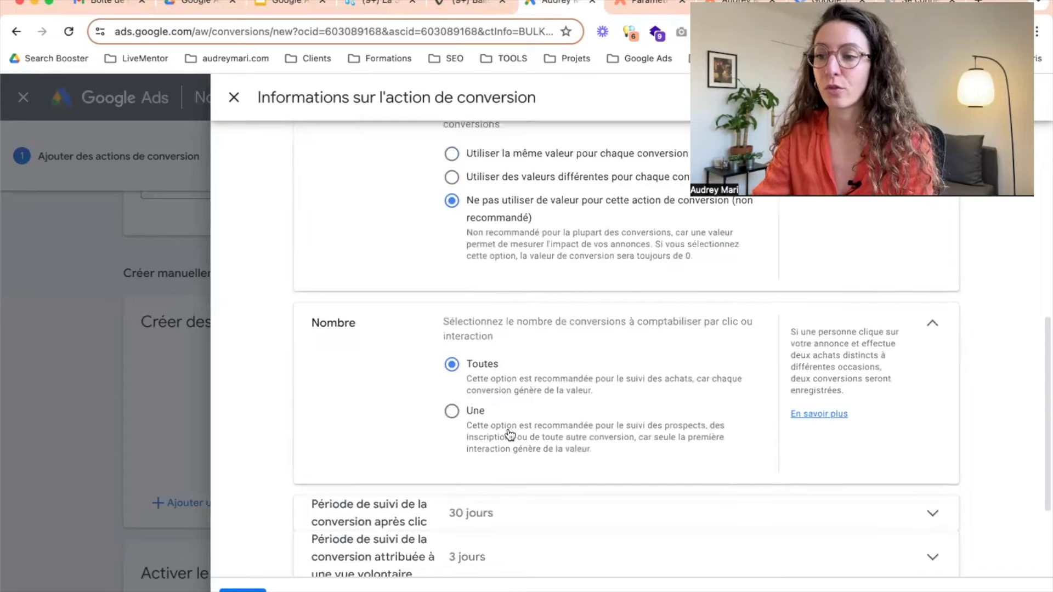
click(493, 431)
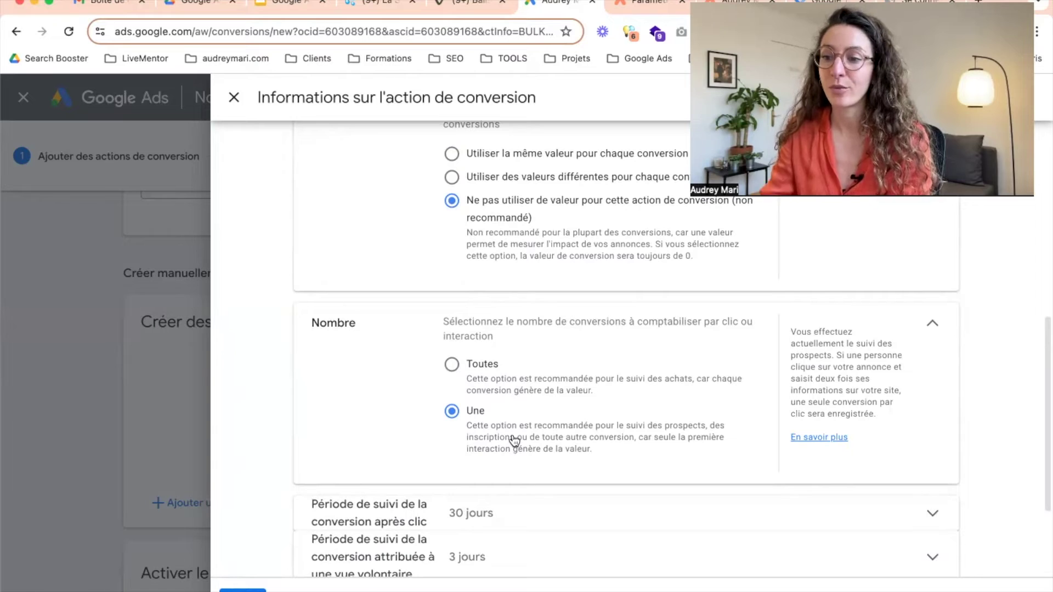
Step: Set the click-through conversion window to 90 jours and collapse its section
scroll(496, 419, down, 1)
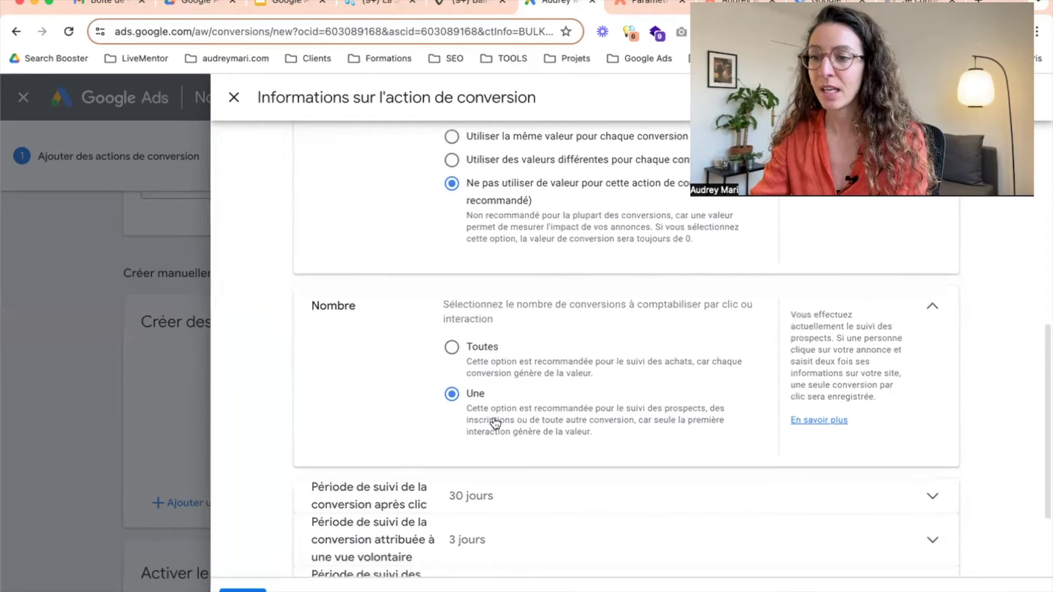
scroll(496, 422, down, 4)
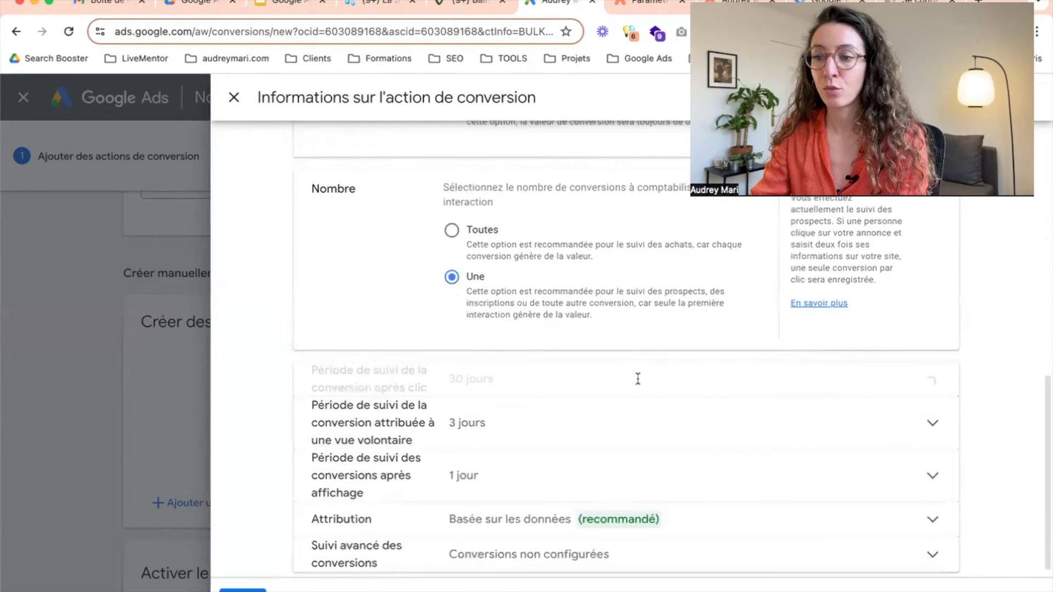
click(638, 378)
click(471, 460)
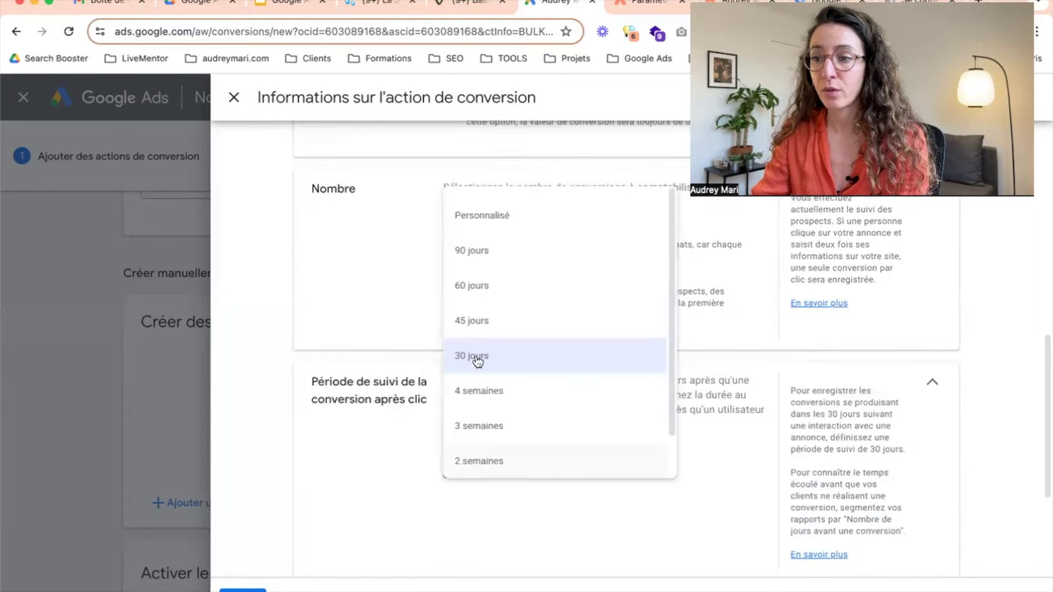
click(501, 262)
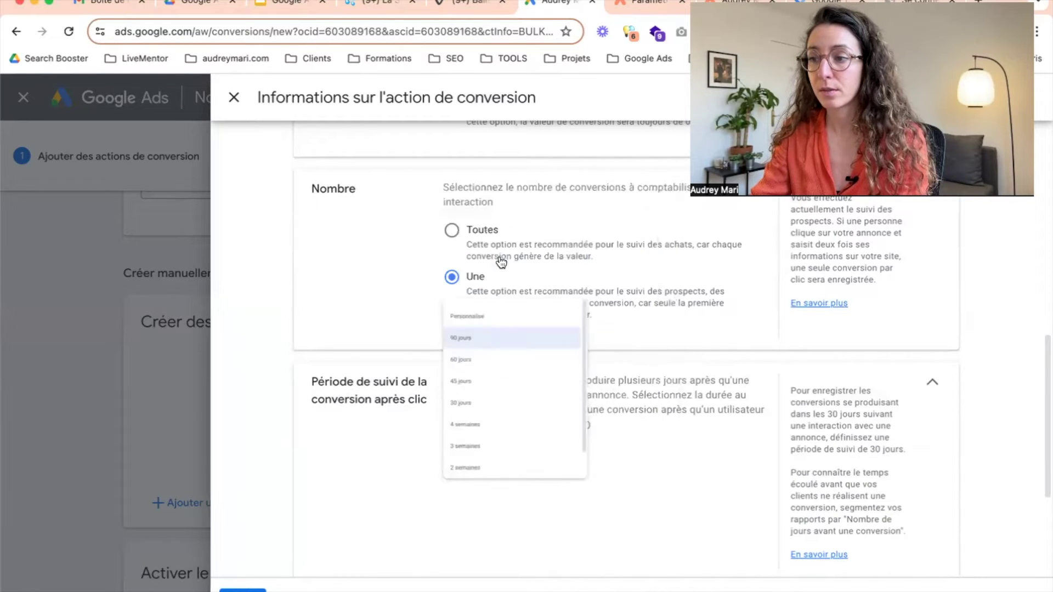
click(931, 386)
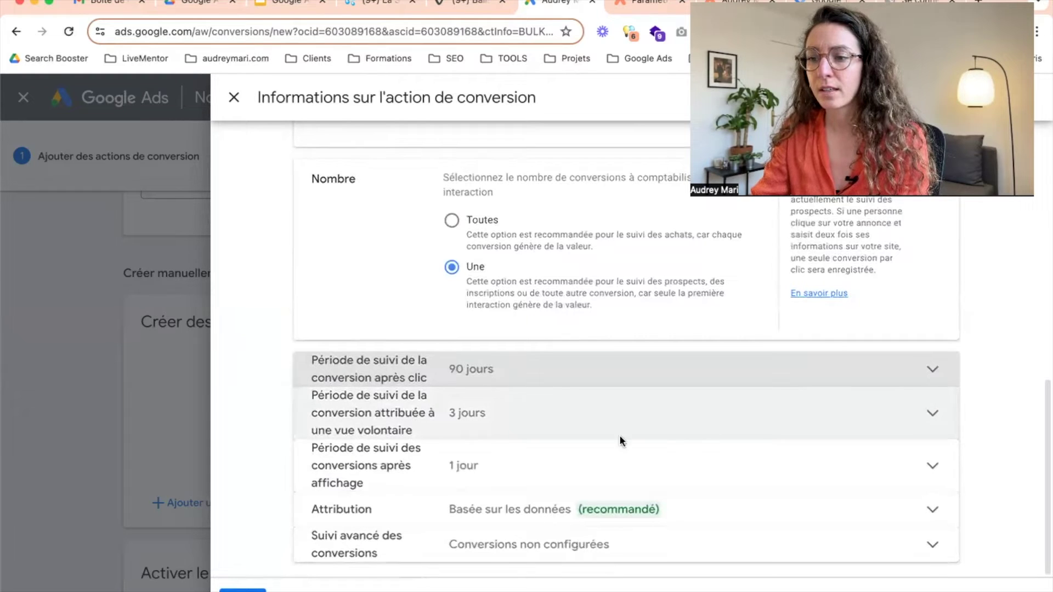
Step: Set both the engaged-view and the view-through conversion windows to 30 jours
click(604, 434)
click(507, 470)
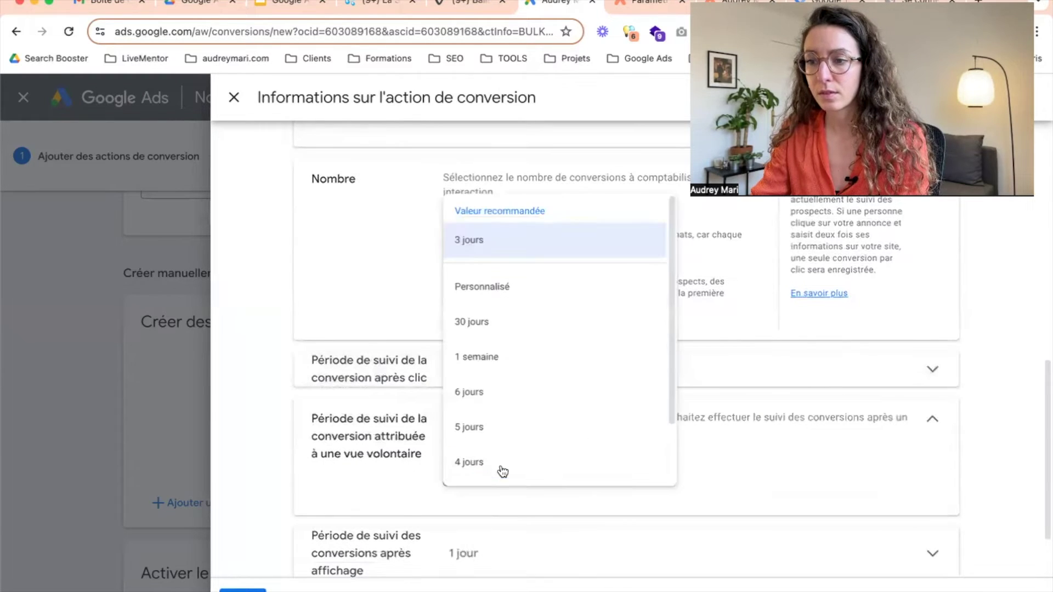
click(518, 322)
scroll(999, 363, down, 2)
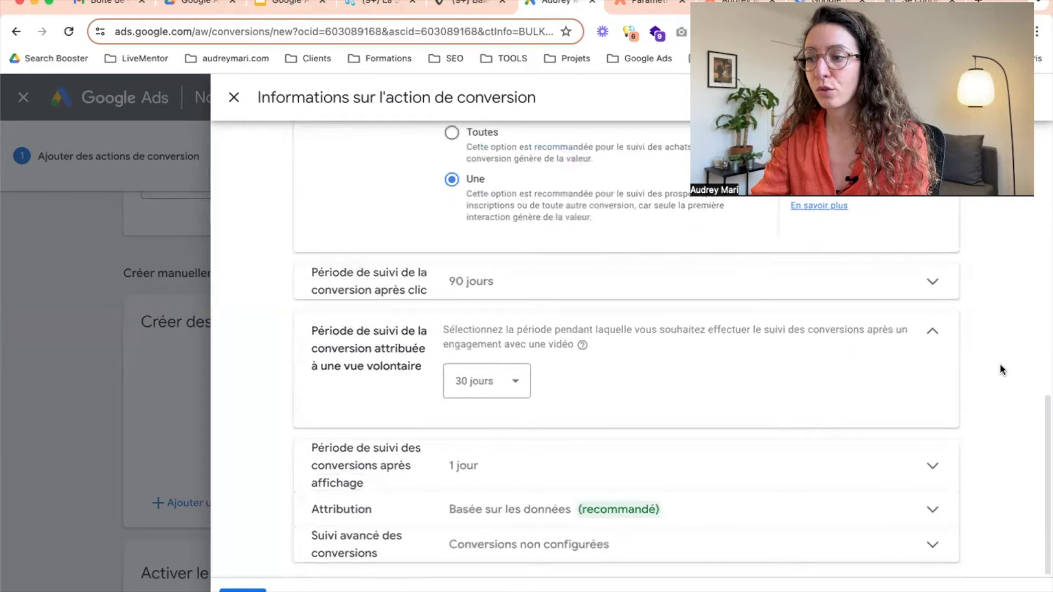
click(928, 463)
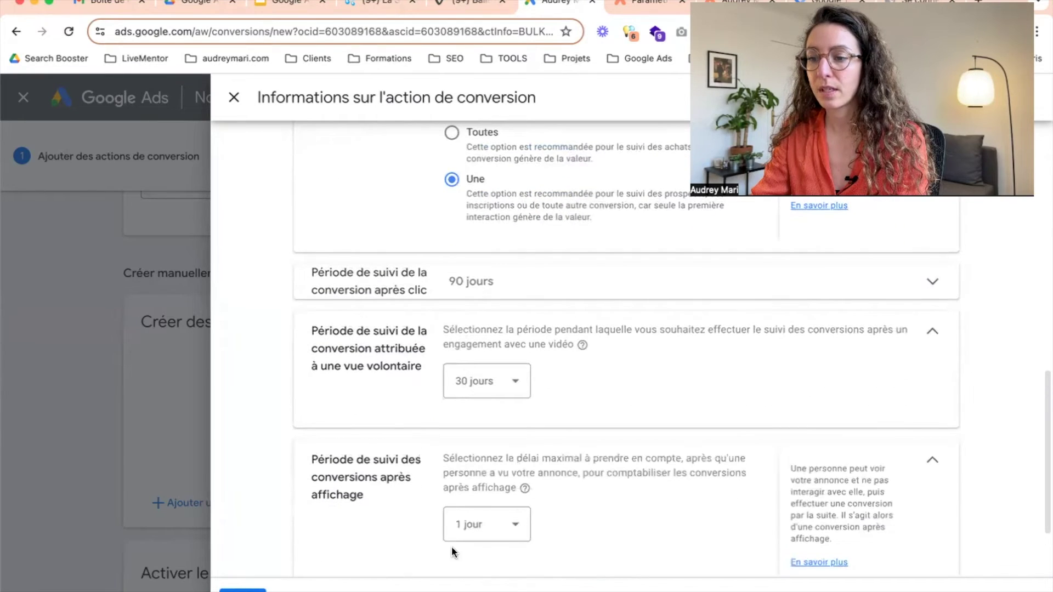
click(475, 521)
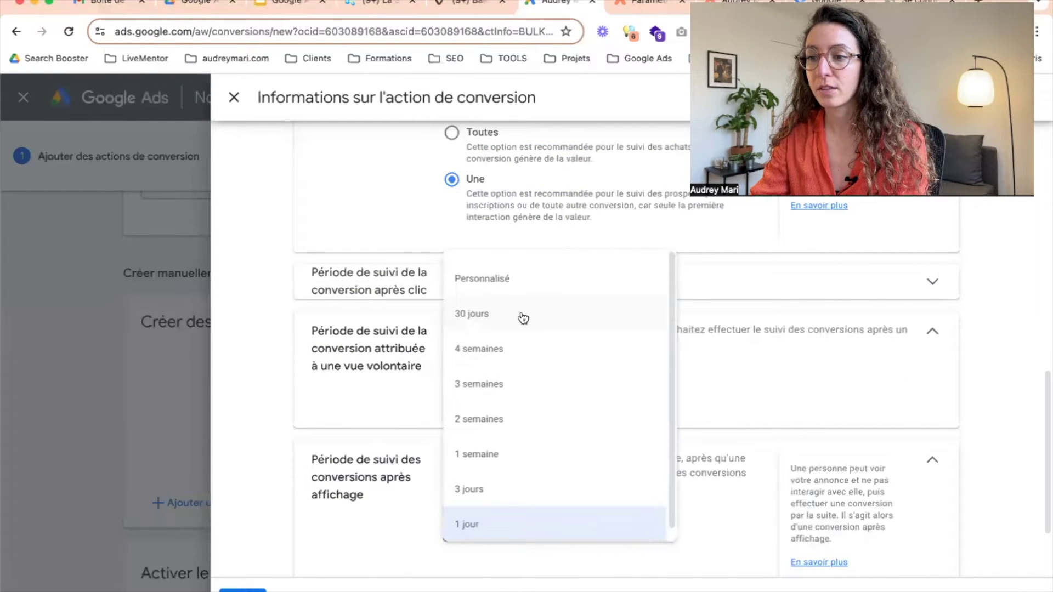
click(522, 315)
Step: Review the conversion action's enhanced conversions section and finish its settings
scroll(1008, 369, down, 2)
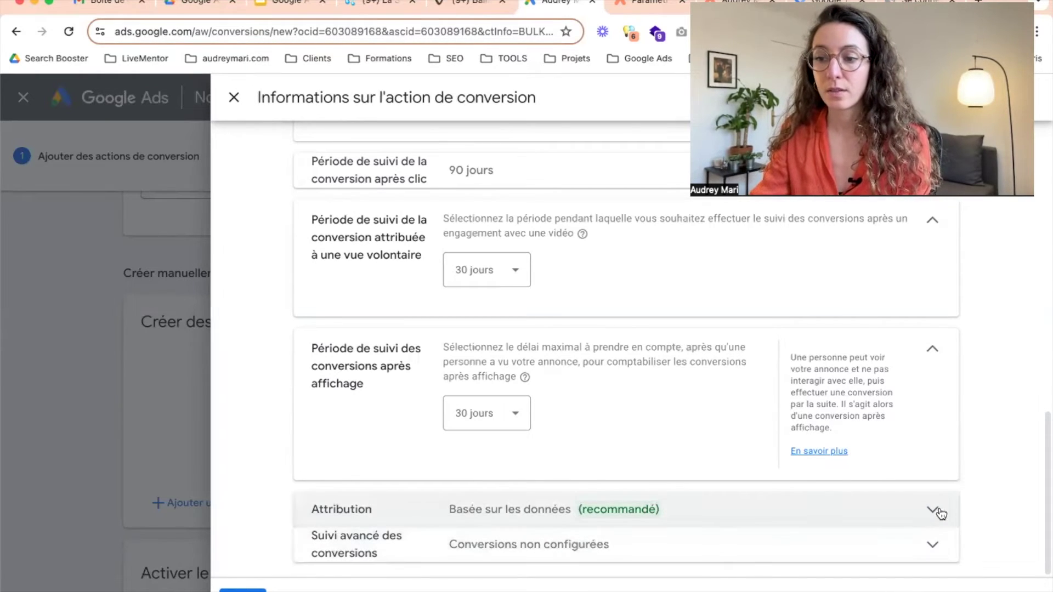
click(934, 545)
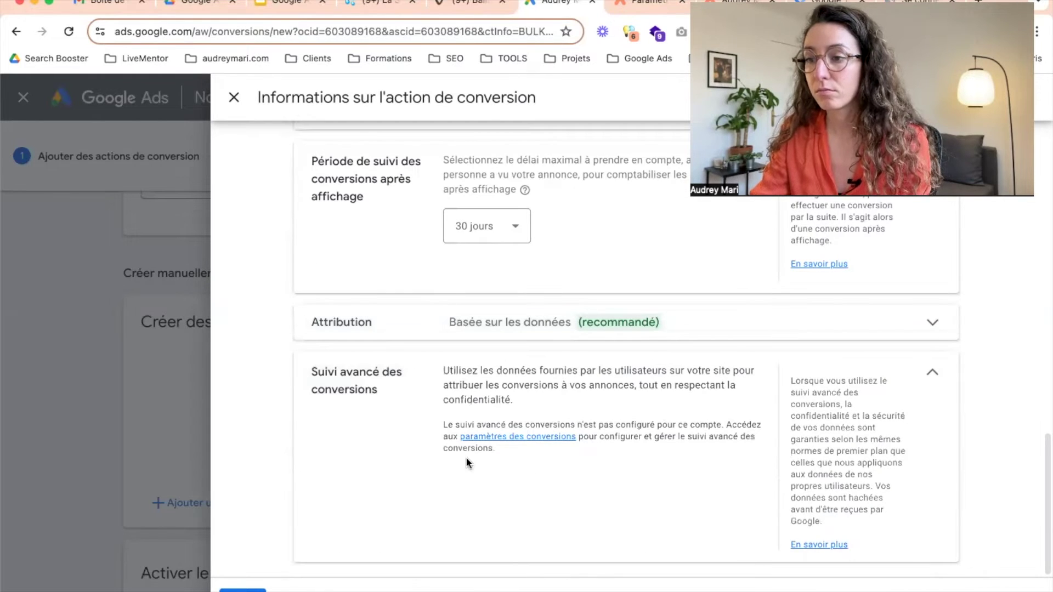
click(933, 376)
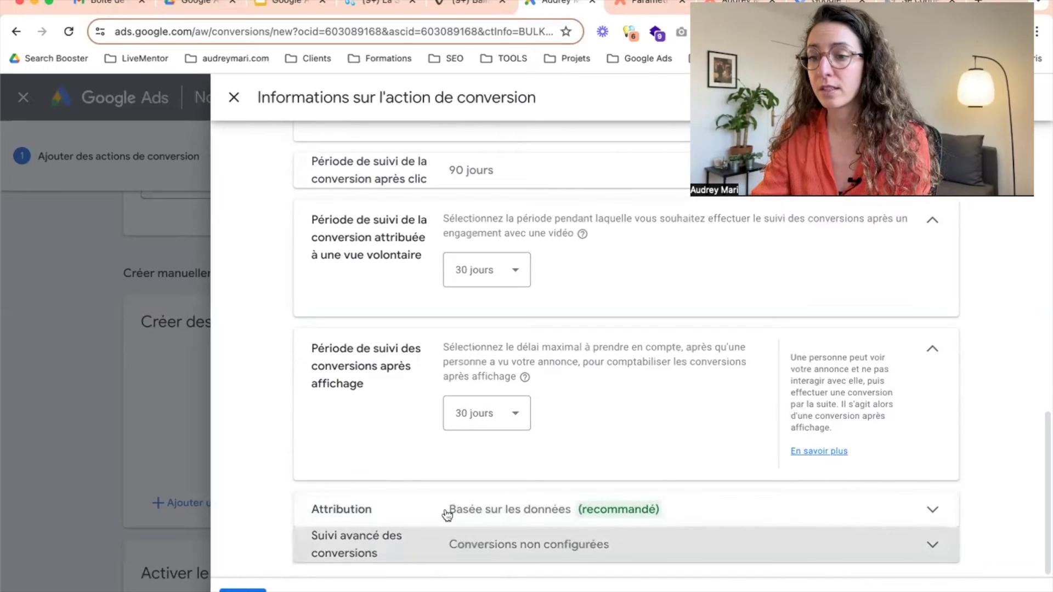
click(243, 591)
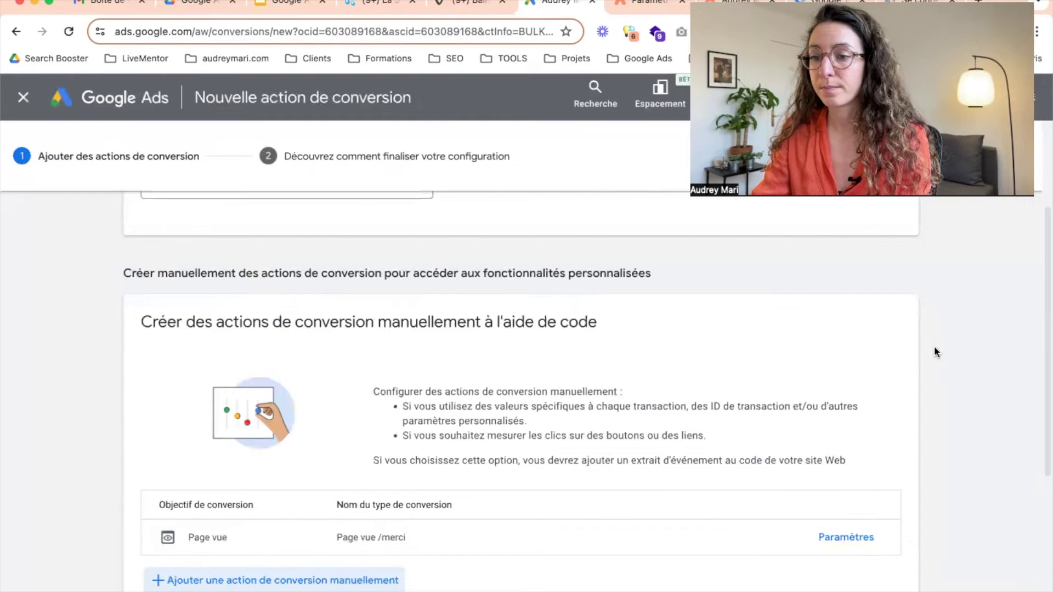
Step: Accept the "Page vue /merci" conversion action with enhanced conversions enabled and continue to the final setup stage
scroll(989, 353, down, 3)
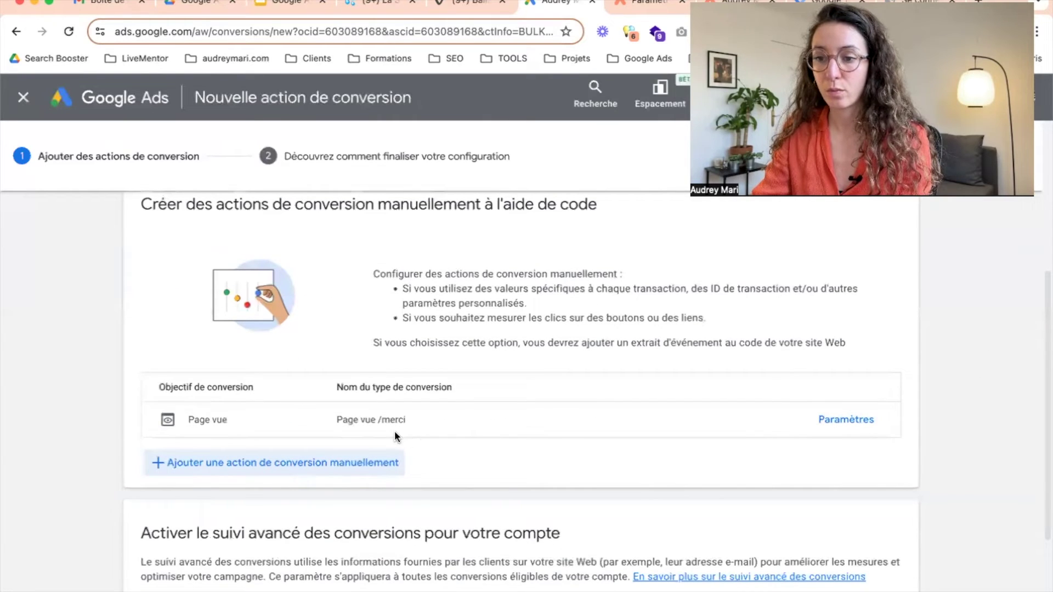
scroll(527, 407, down, 3)
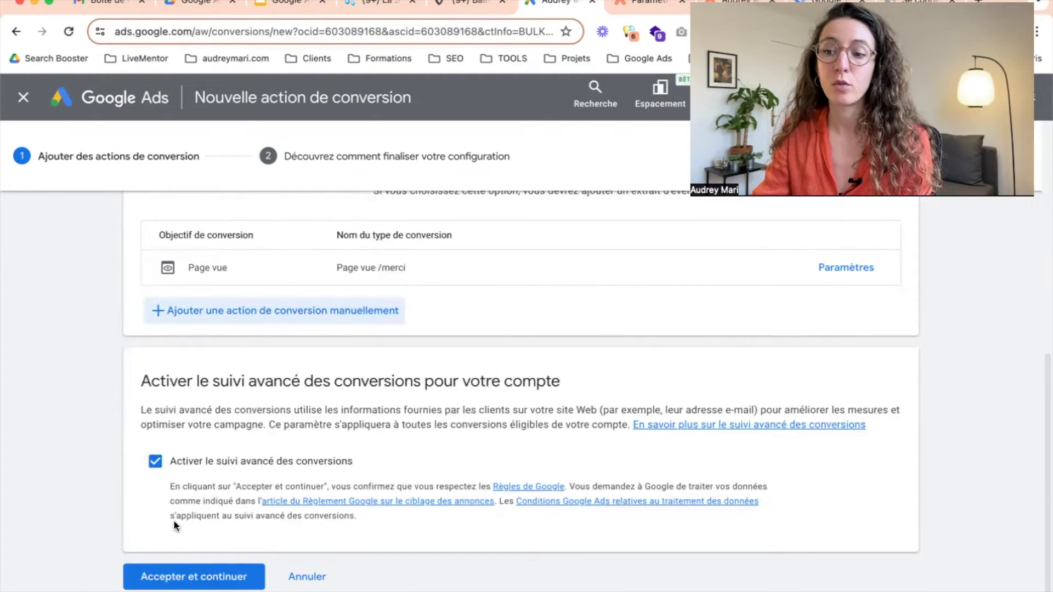
click(179, 582)
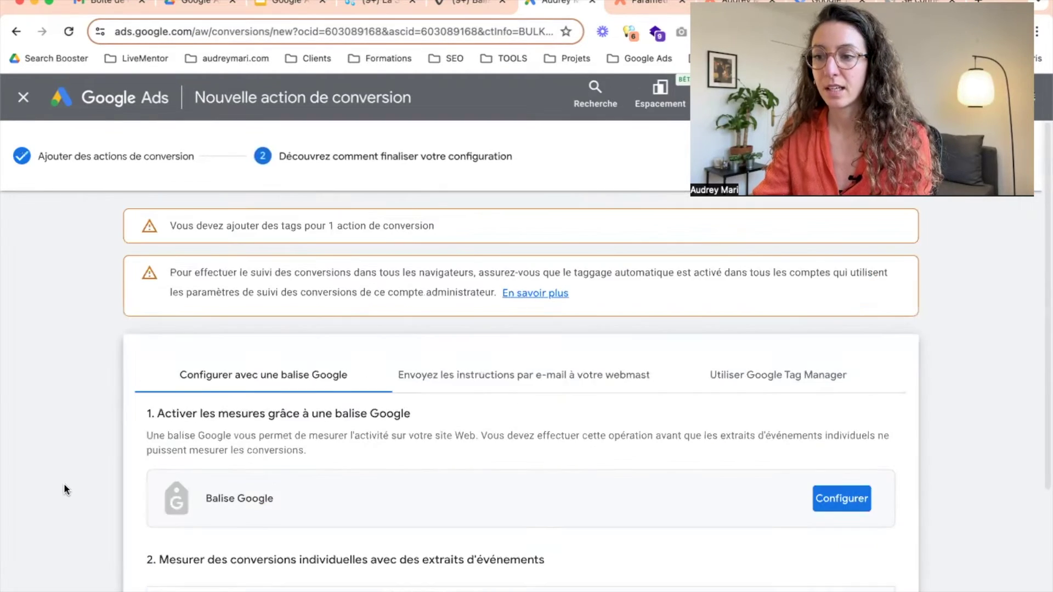
Step: Show the Google Tag Manager setup details with the conversion identifier and the label for "Page vue /merci"
scroll(64, 489, down, 1)
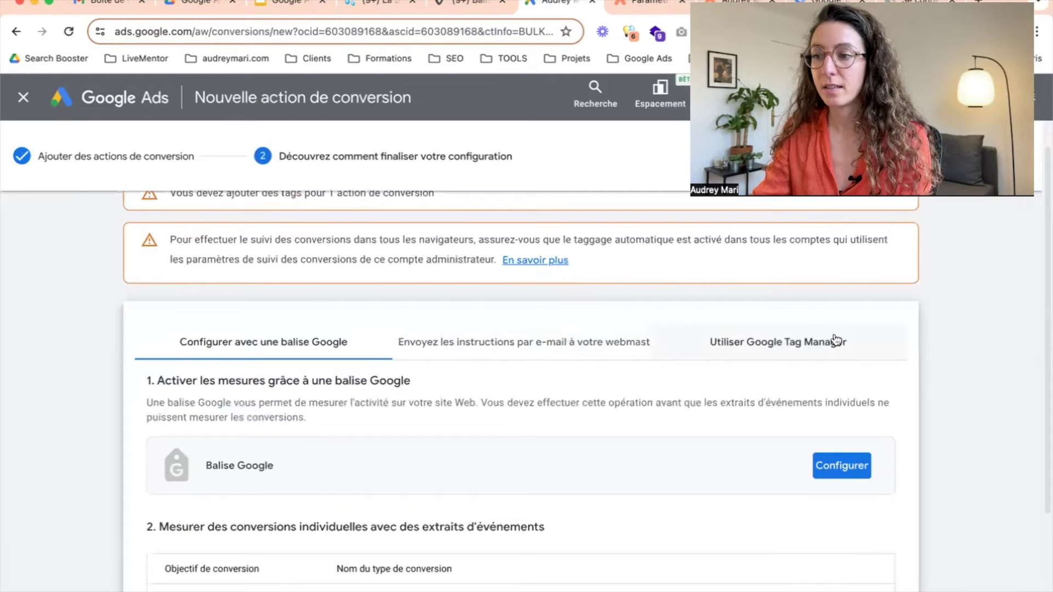
click(833, 348)
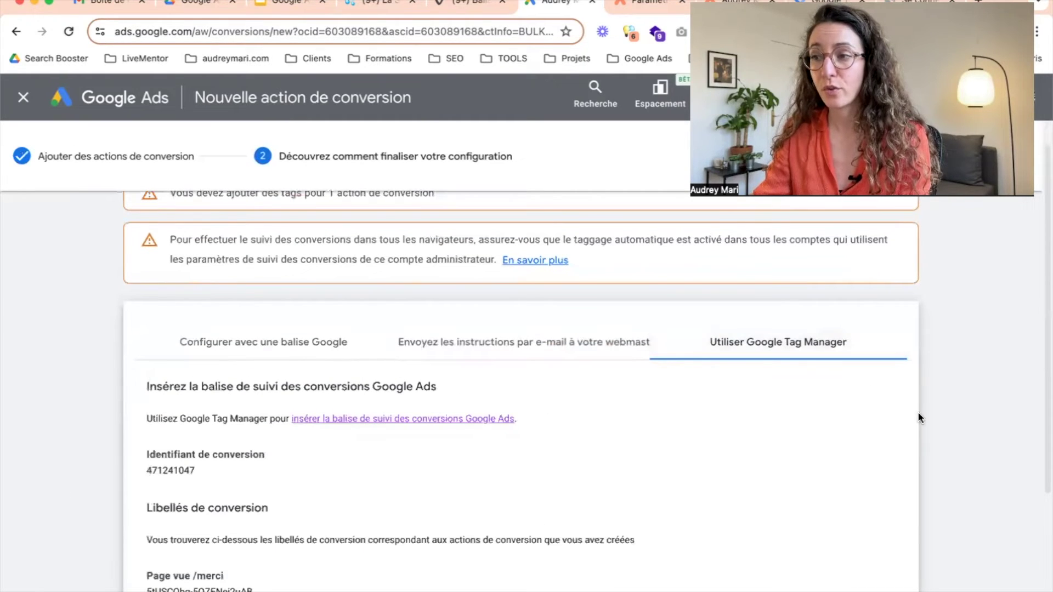
scroll(913, 416, down, 1)
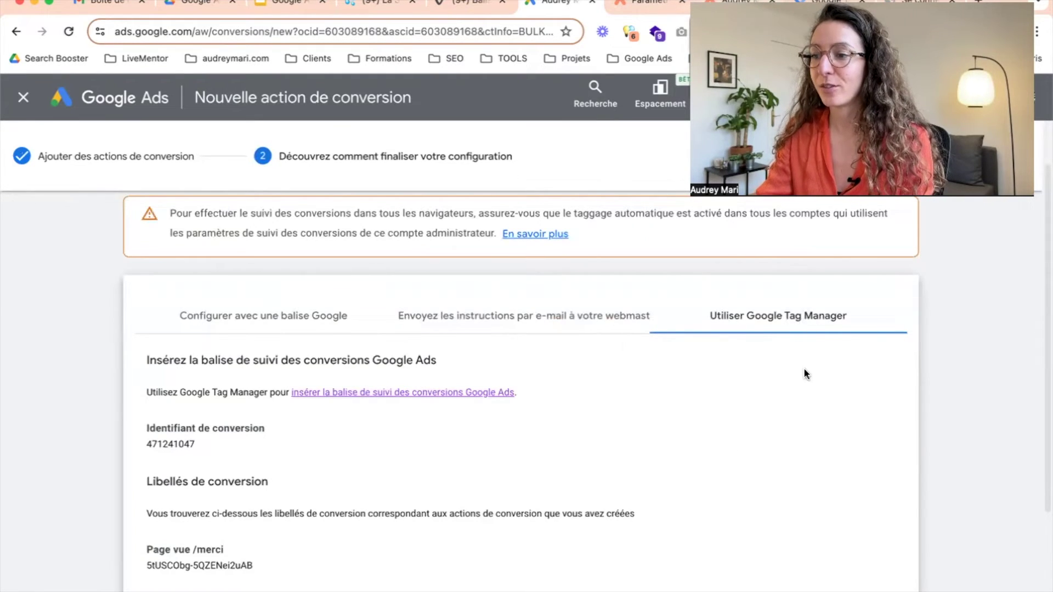
Step: Switch to Google Tag Manager and add a new tag named "Ads. Page vue /merci"
click(808, 7)
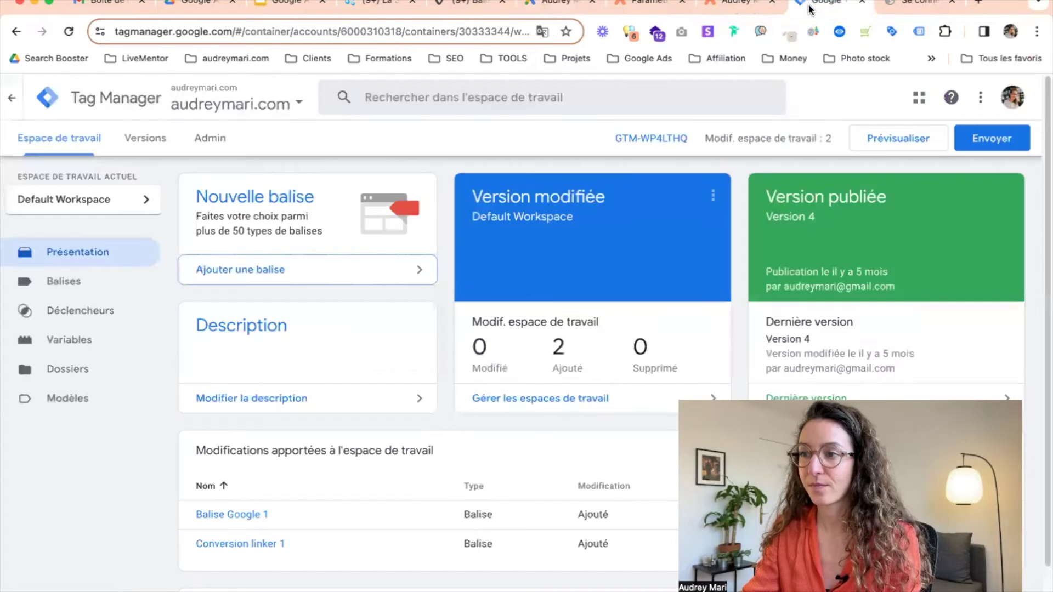
click(262, 277)
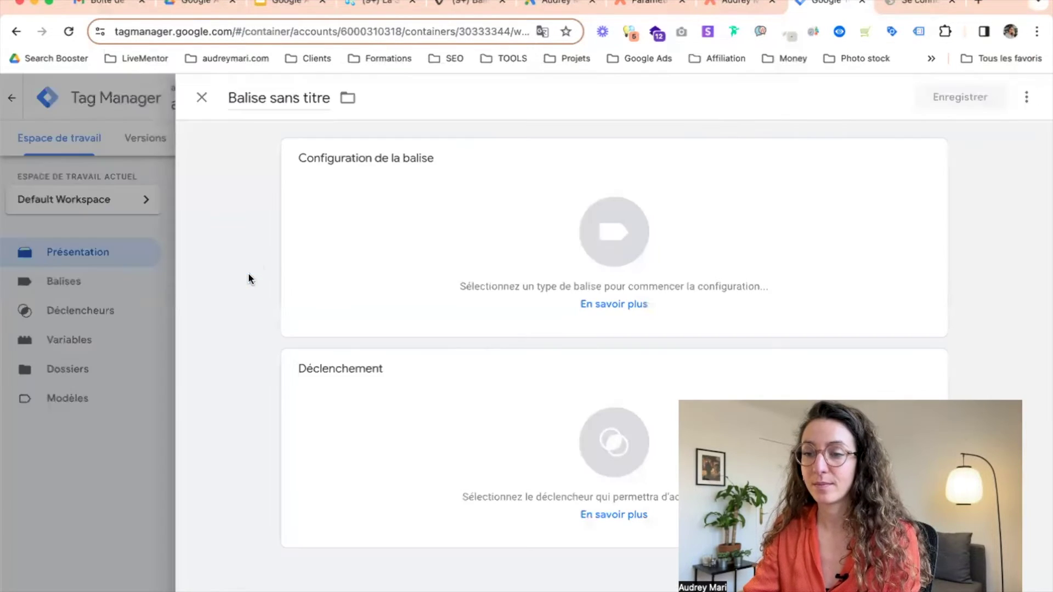
click(283, 106)
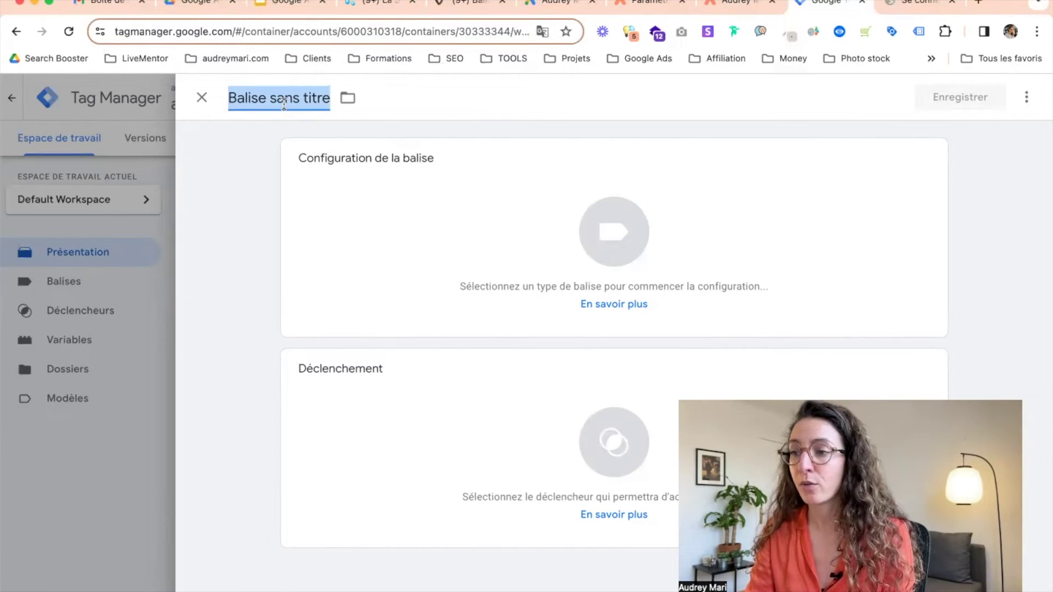
text(A)
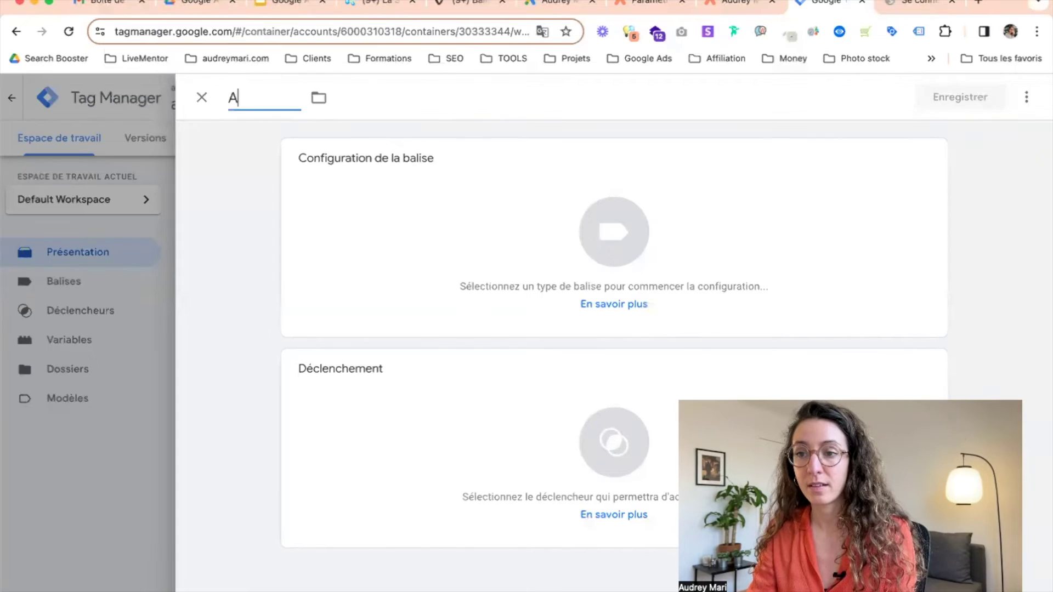
text(ds. Page)
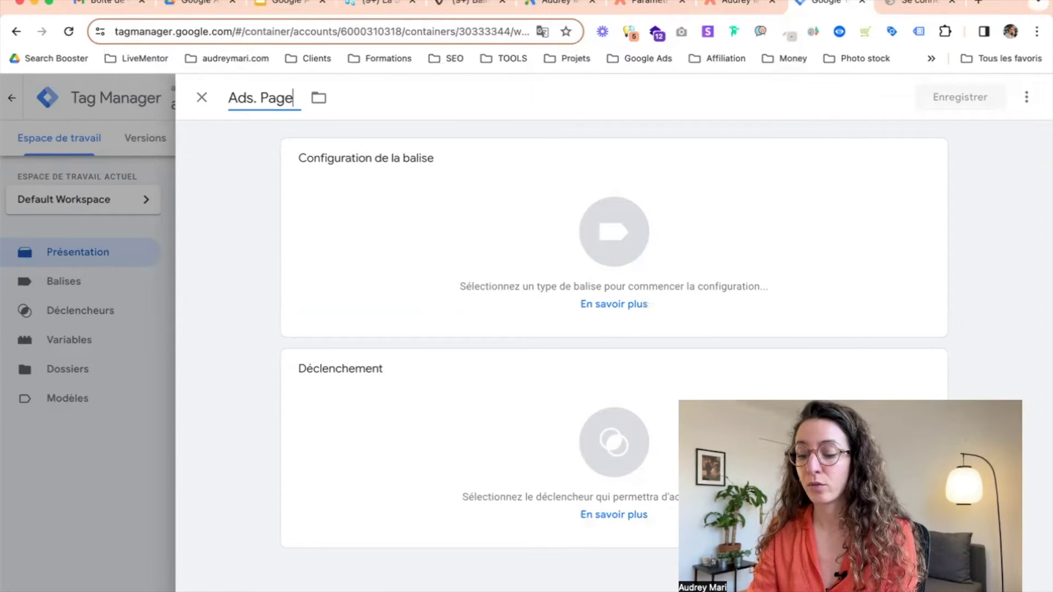
text( vue /merci)
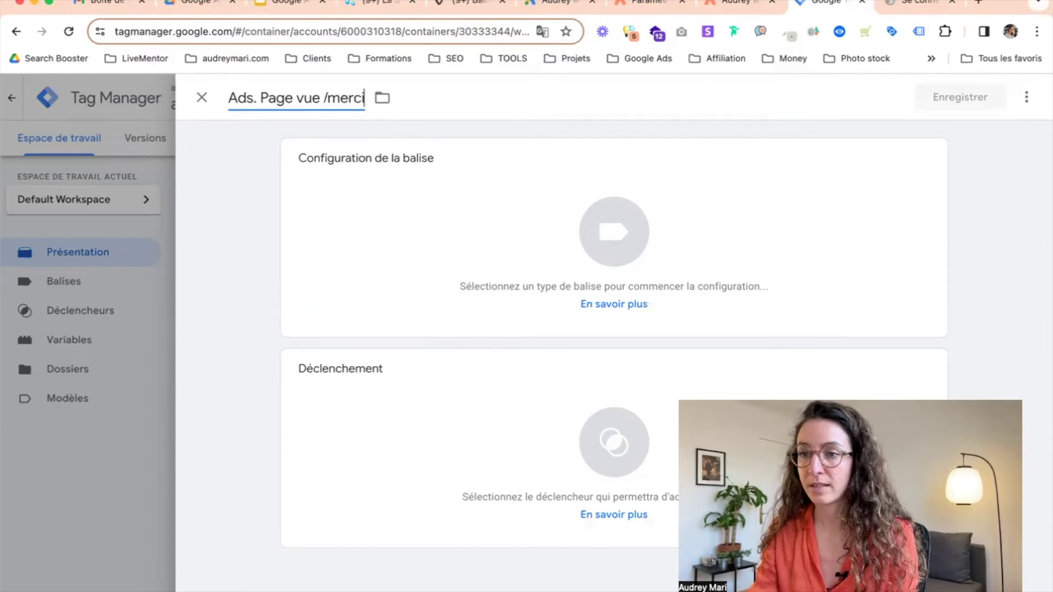
Step: Set the tag type to Google Ads conversion tracking (Suivi des conversions Google Ads)
click(435, 211)
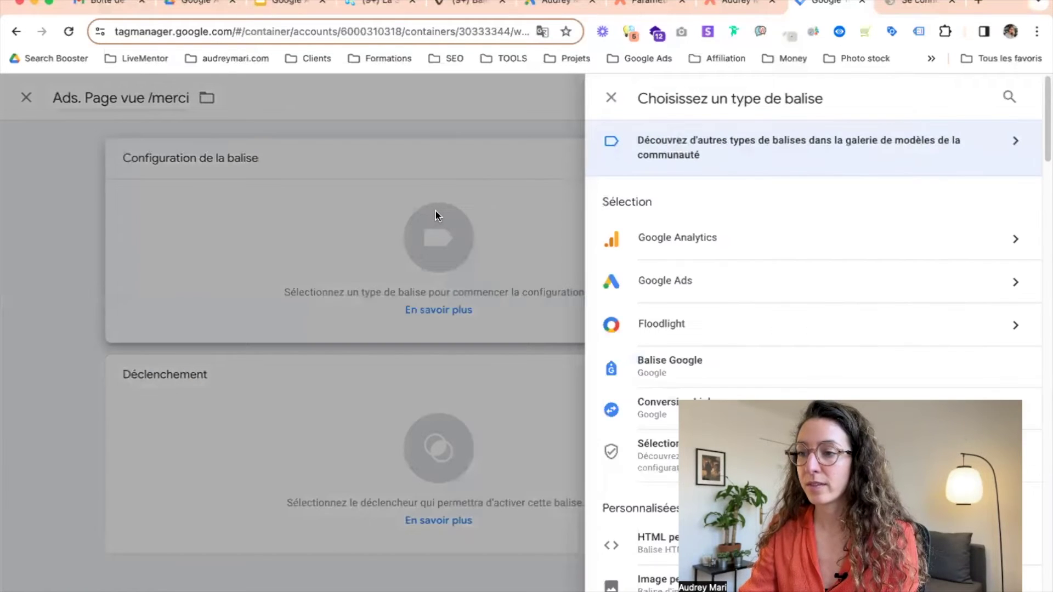
click(927, 287)
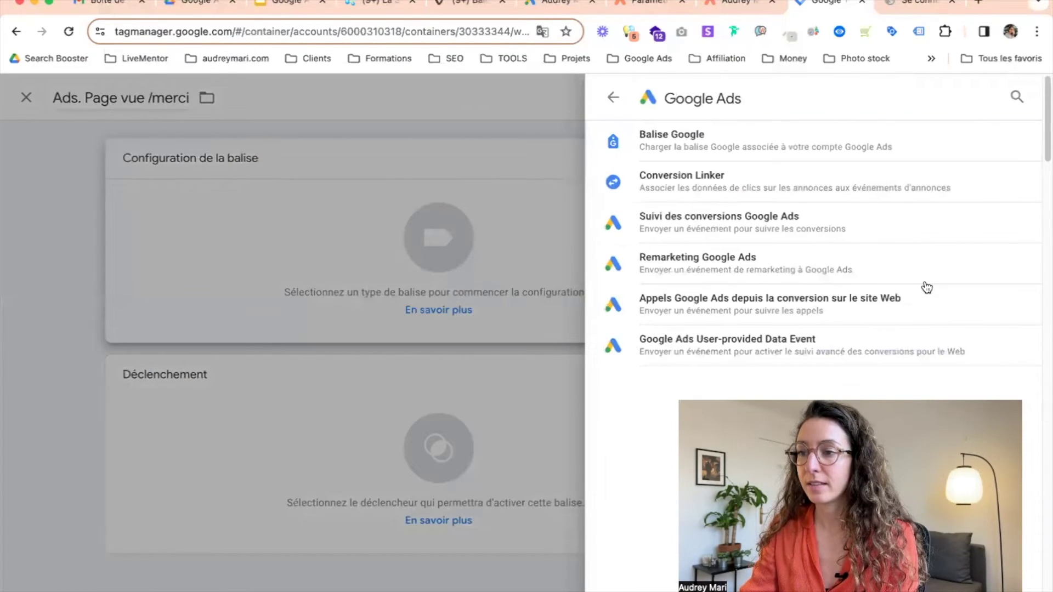
click(769, 231)
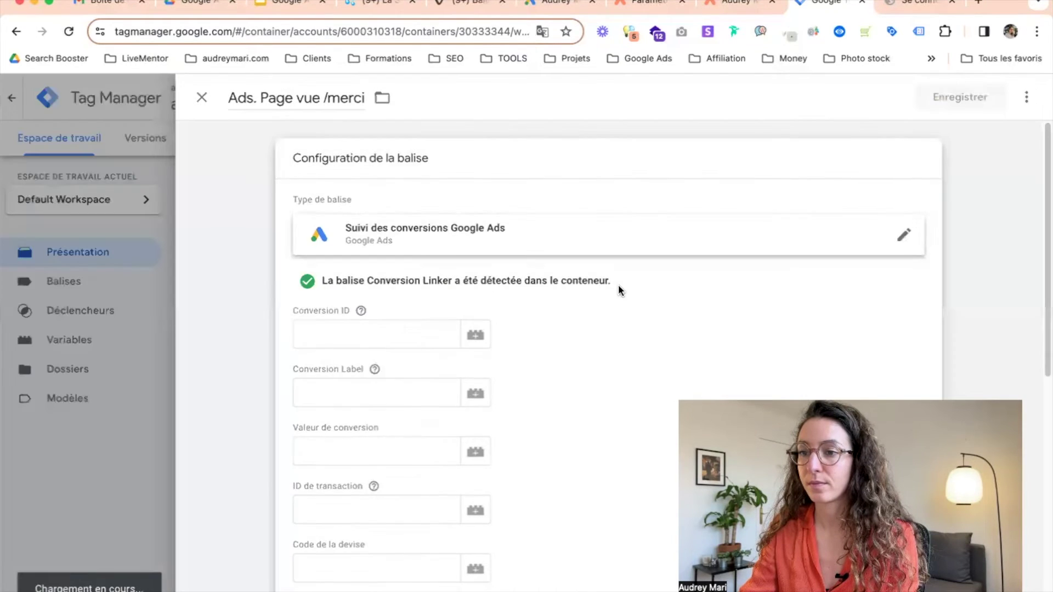
Step: Copy the conversion identifier from the Google Ads setup details into the tag's Conversion ID in Google Tag Manager
scroll(617, 284, down, 2)
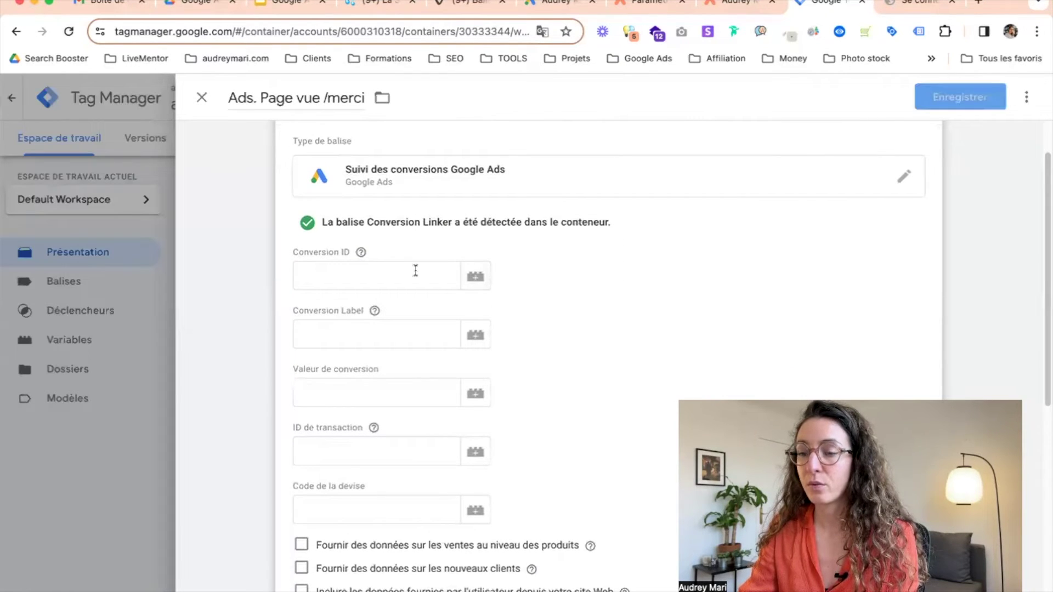
click(345, 274)
click(327, 344)
click(340, 276)
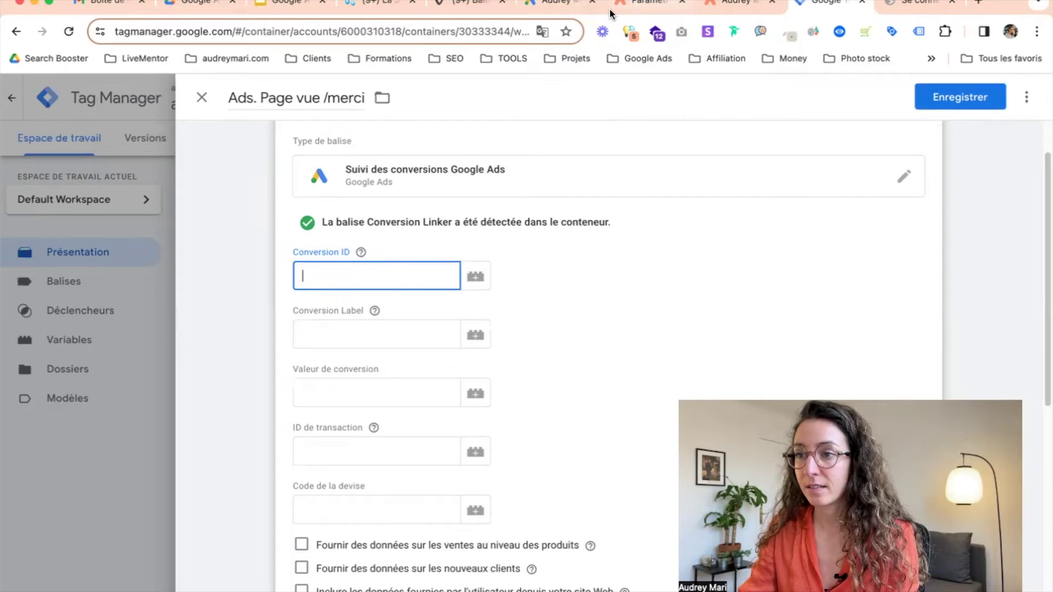
click(557, 8)
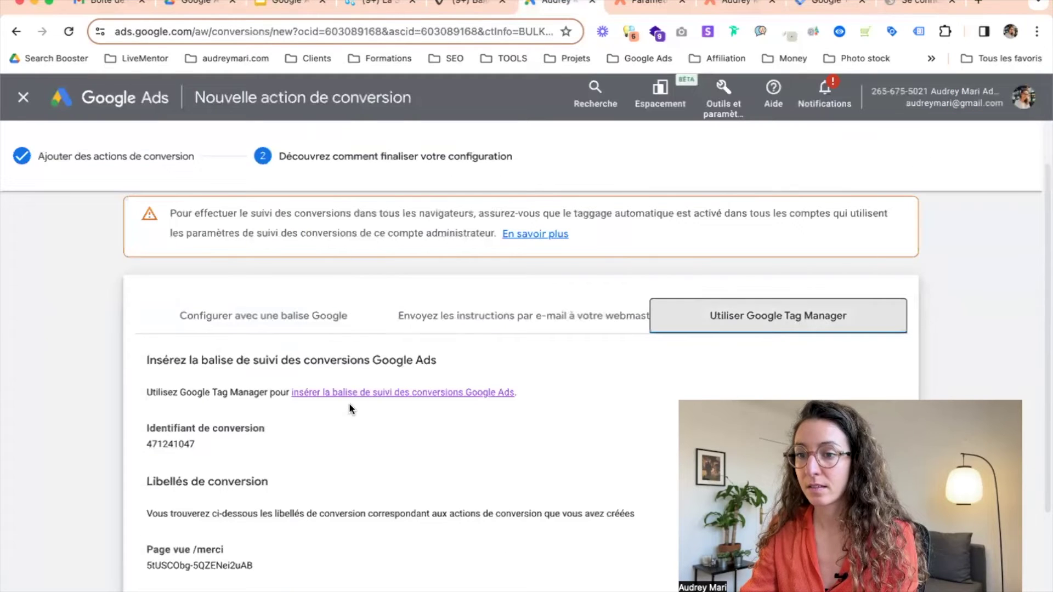
scroll(349, 410, down, 1)
drag(203, 414, 147, 413)
key(super+c)
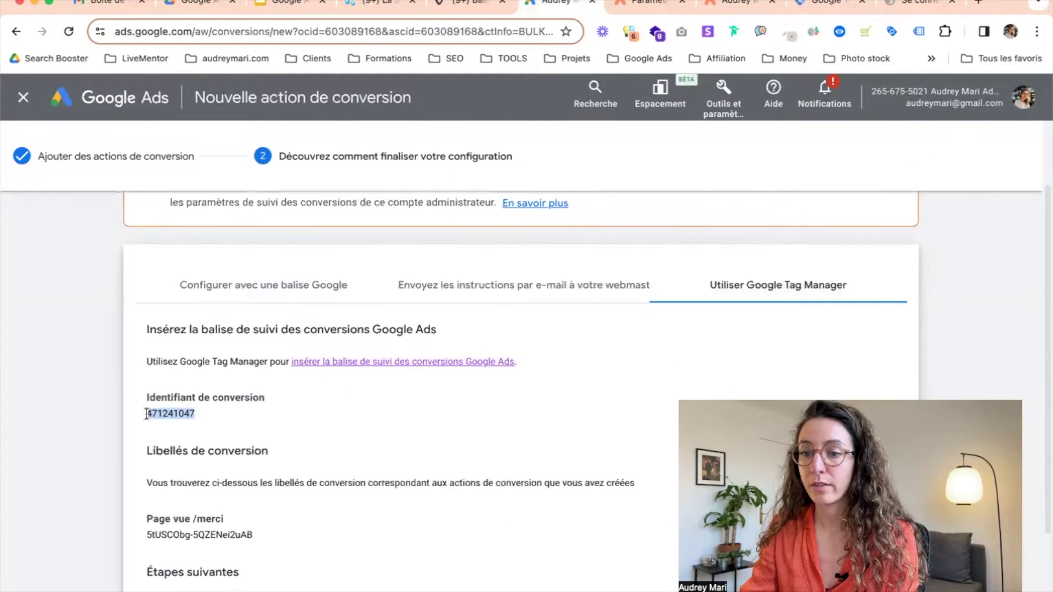
click(812, 2)
key(super+v)
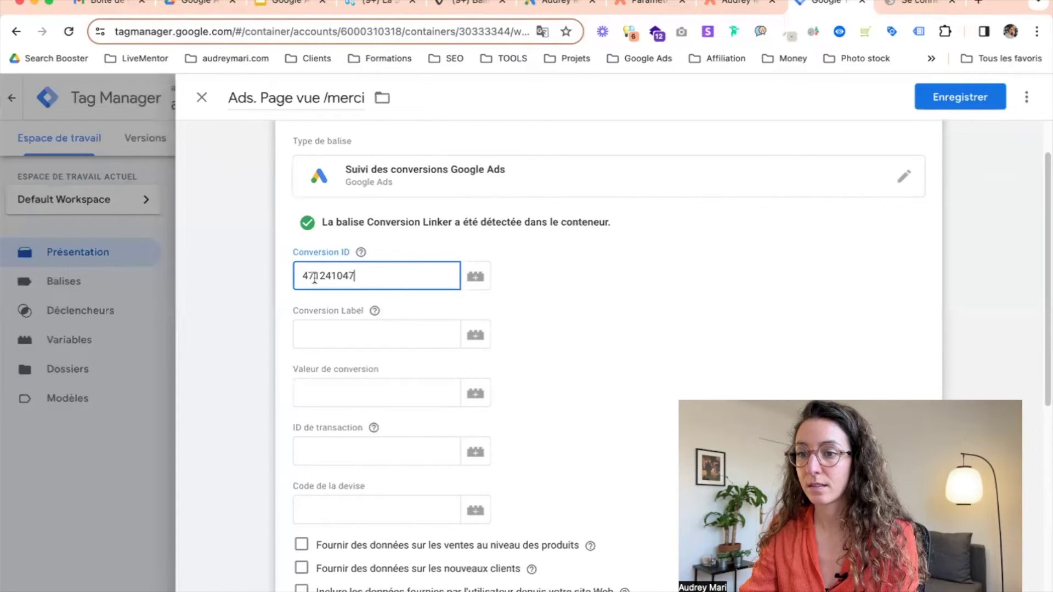
Step: Copy the "Page vue /merci" conversion label from Google Ads into the tag's Conversion Label in Google Tag Manager
click(322, 340)
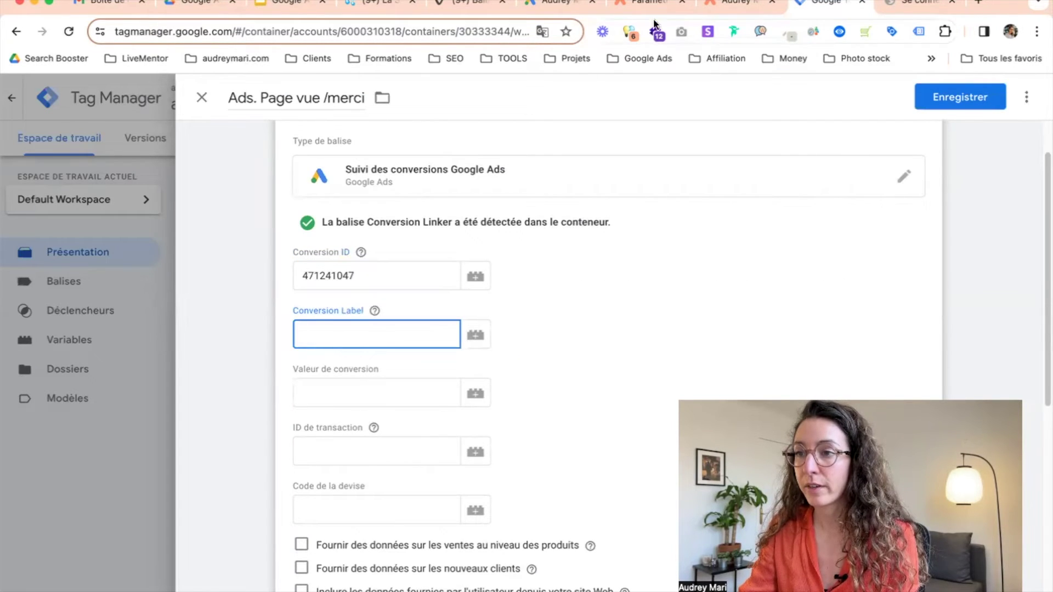
click(560, 7)
scroll(332, 417, down, 3)
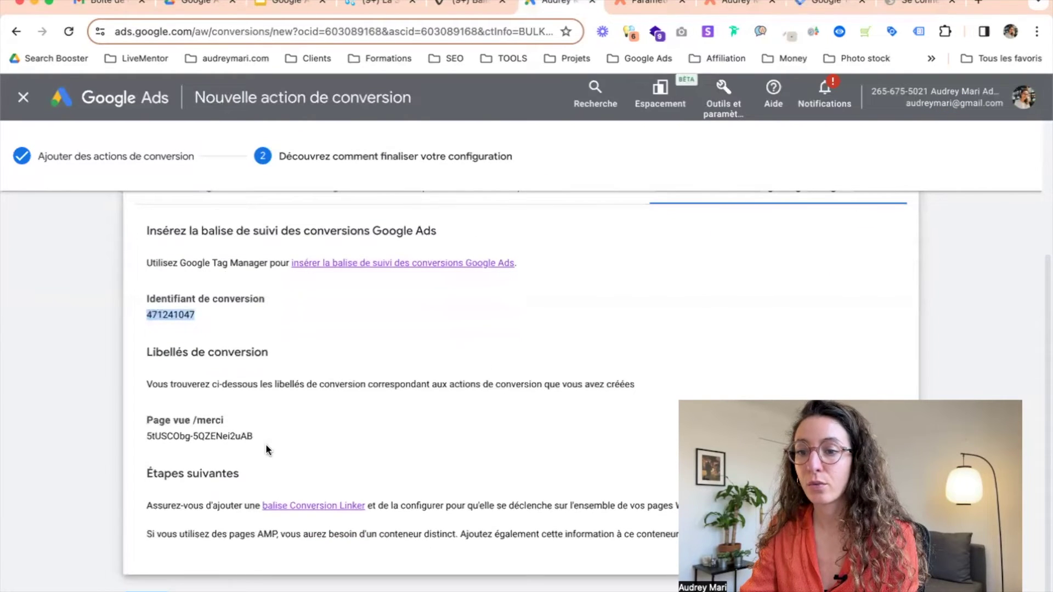
drag(255, 436, 140, 442)
key(super+c)
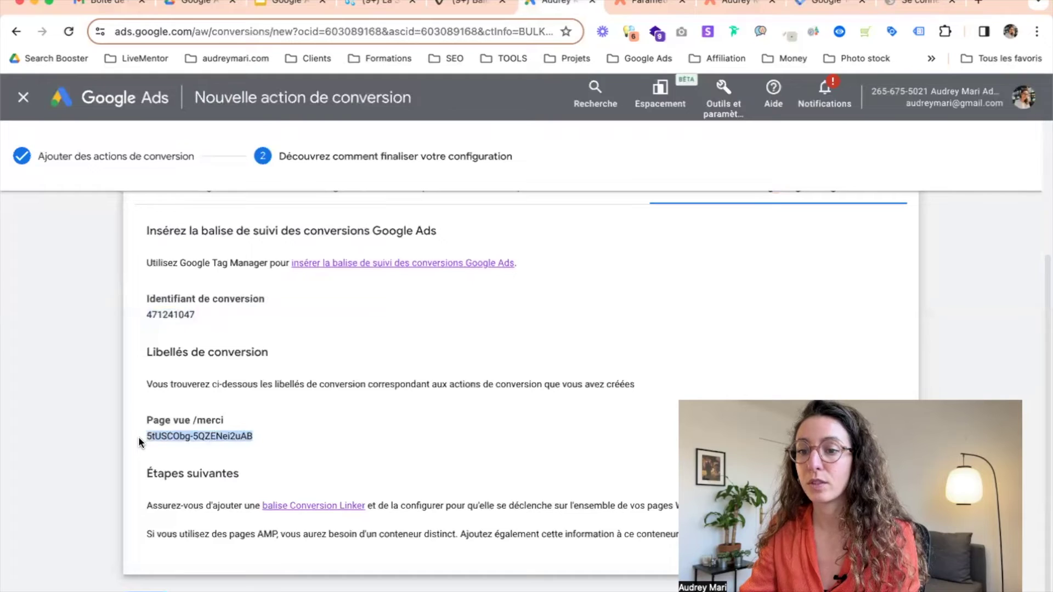
click(802, 5)
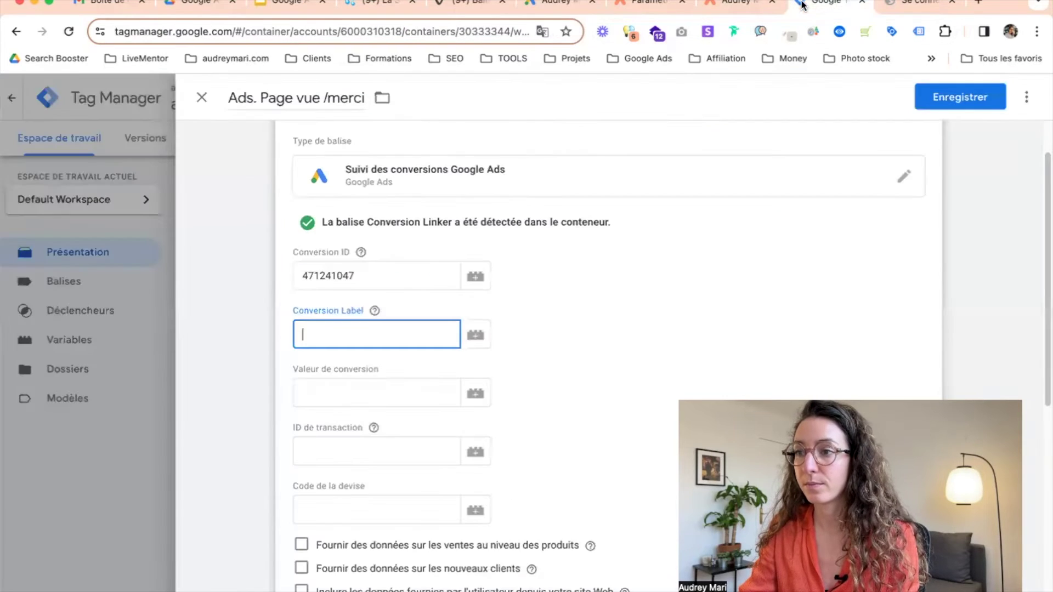
key(super+v)
click(588, 317)
Step: Create a new firing trigger for the tag and name it "Page vue /merci"
scroll(570, 314, down, 5)
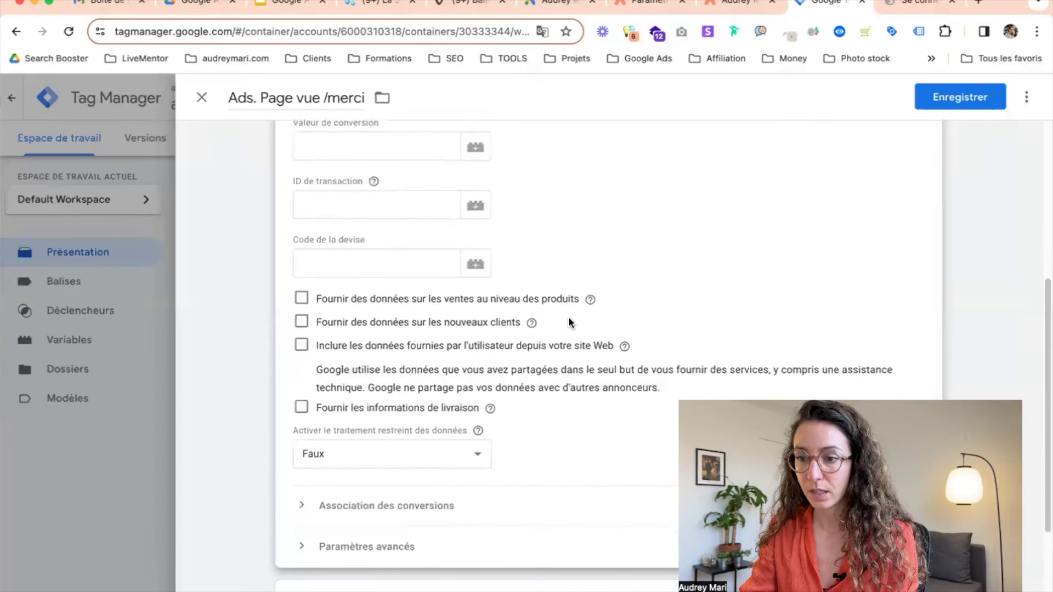
scroll(568, 317, down, 3)
mouse_move(557, 183)
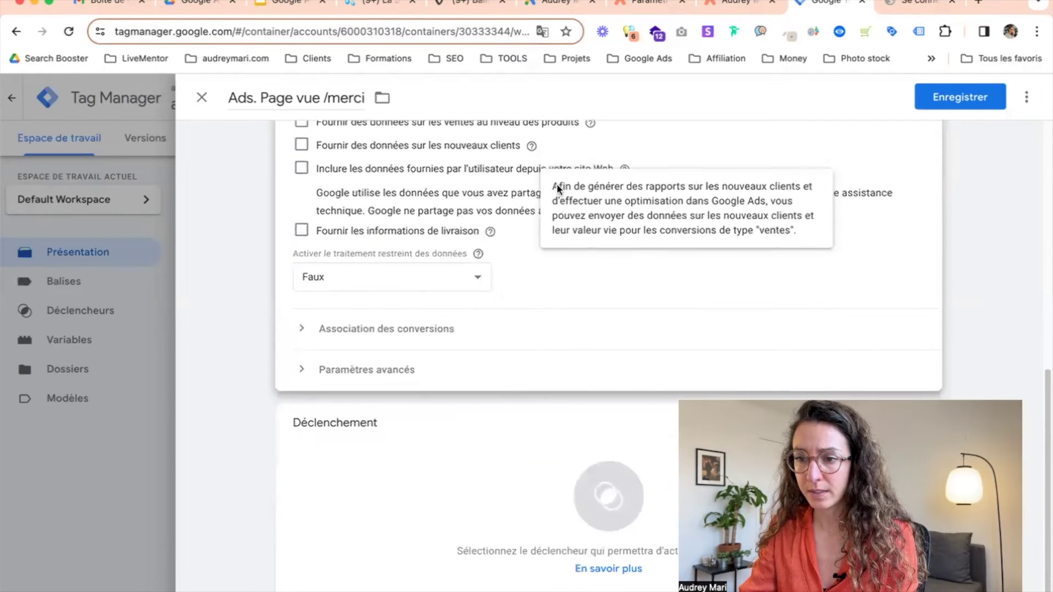
click(516, 532)
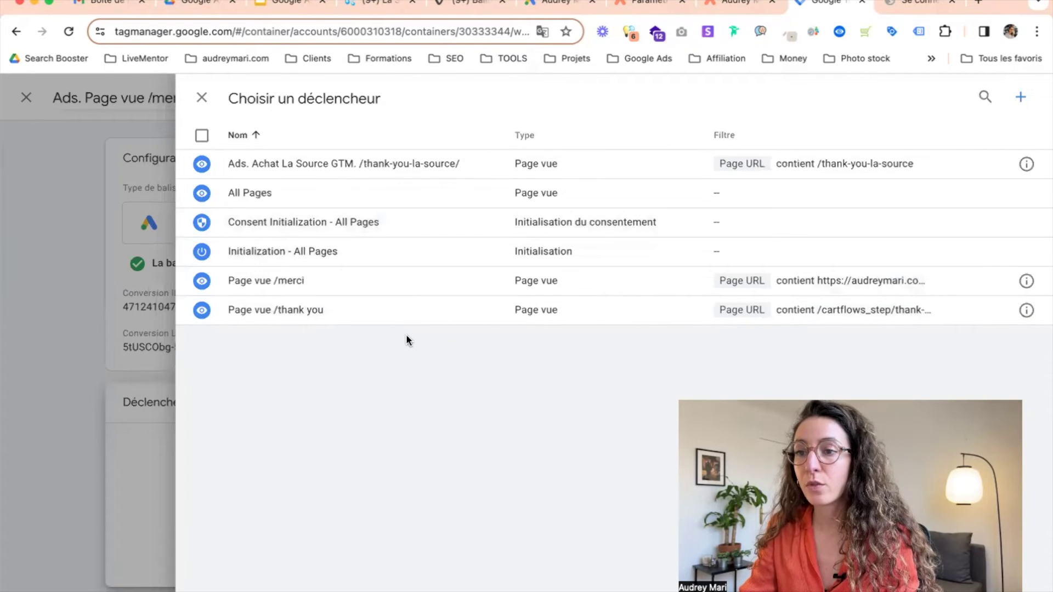
click(1021, 100)
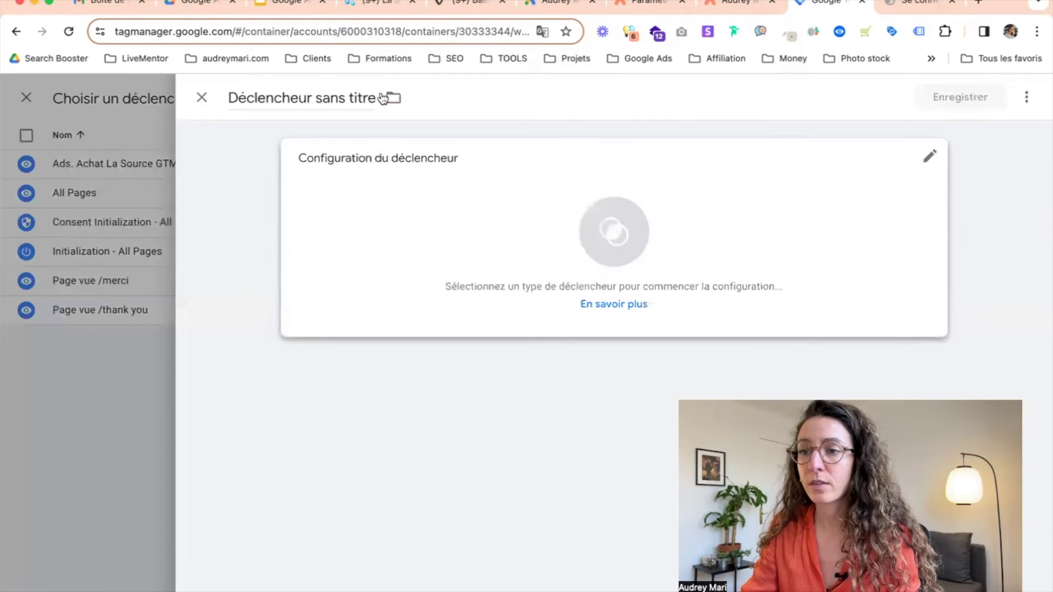
click(313, 101)
key(super+a)
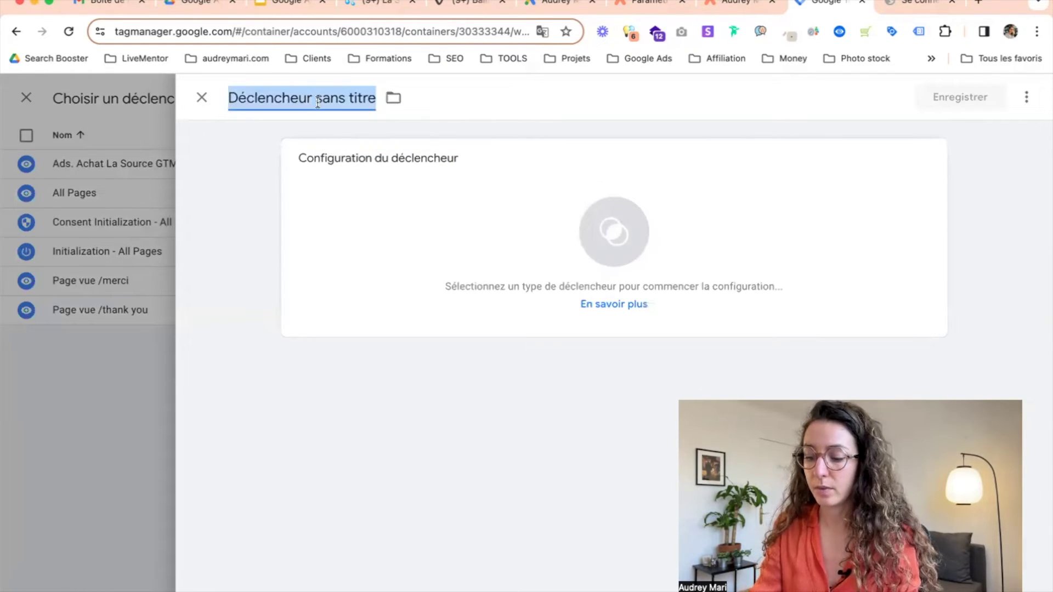
text(Page vue)
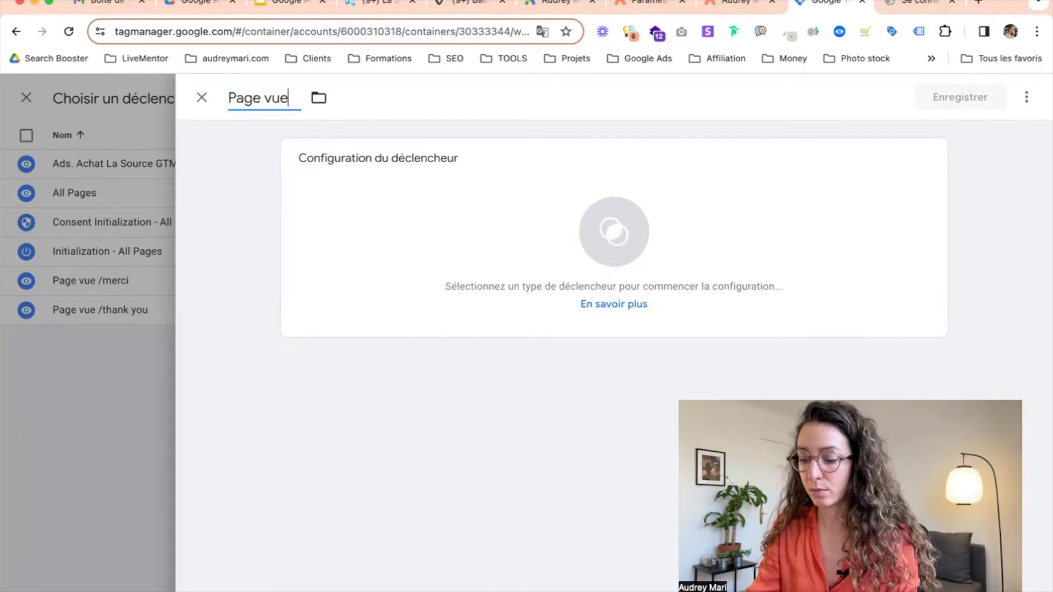
text( /merci)
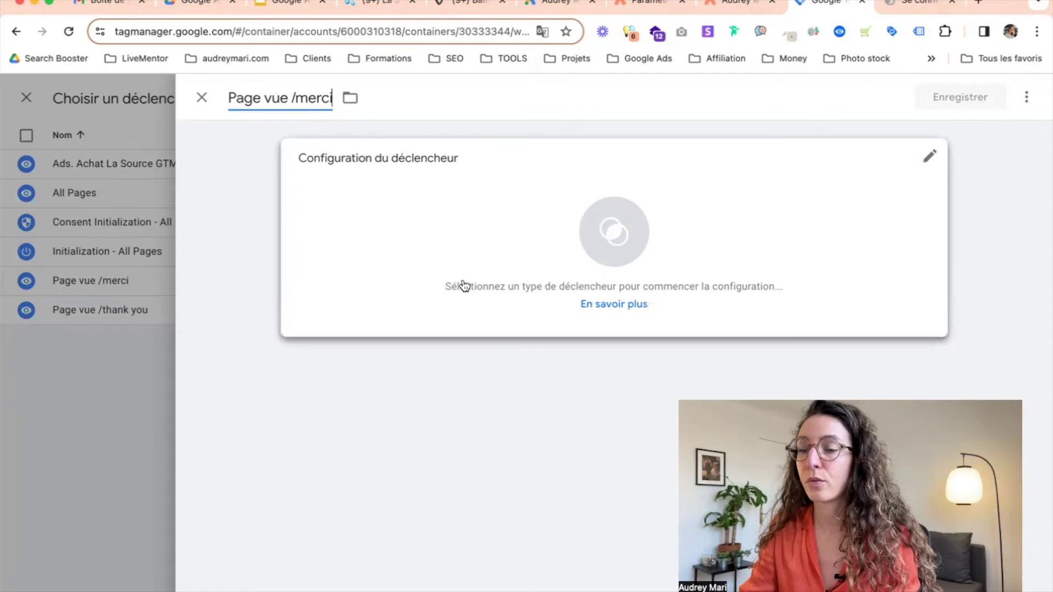
Step: Set the trigger type to Page vue and restrict it to certain page views (Certaines pages vues)
click(611, 252)
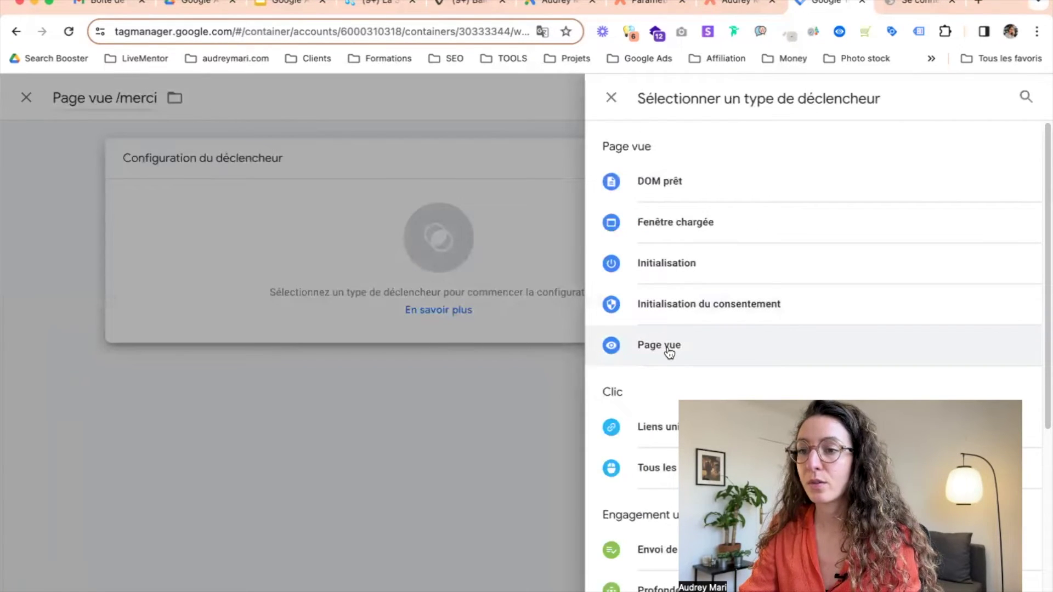
click(742, 352)
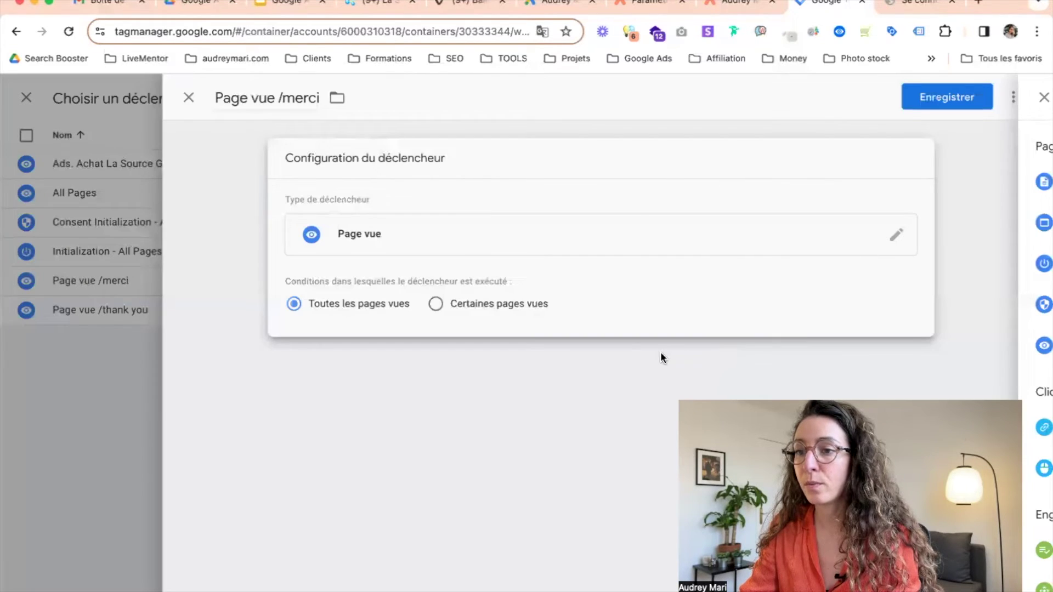
click(476, 311)
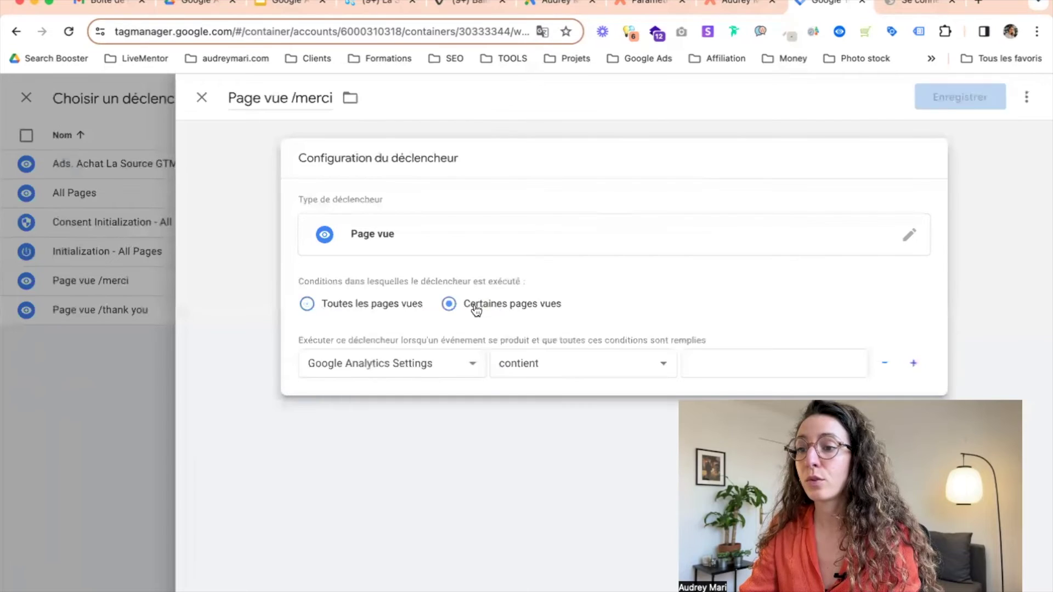
Step: Set the trigger condition to Page URL contient "merci", taking the text from the thank-you page's web address
click(442, 364)
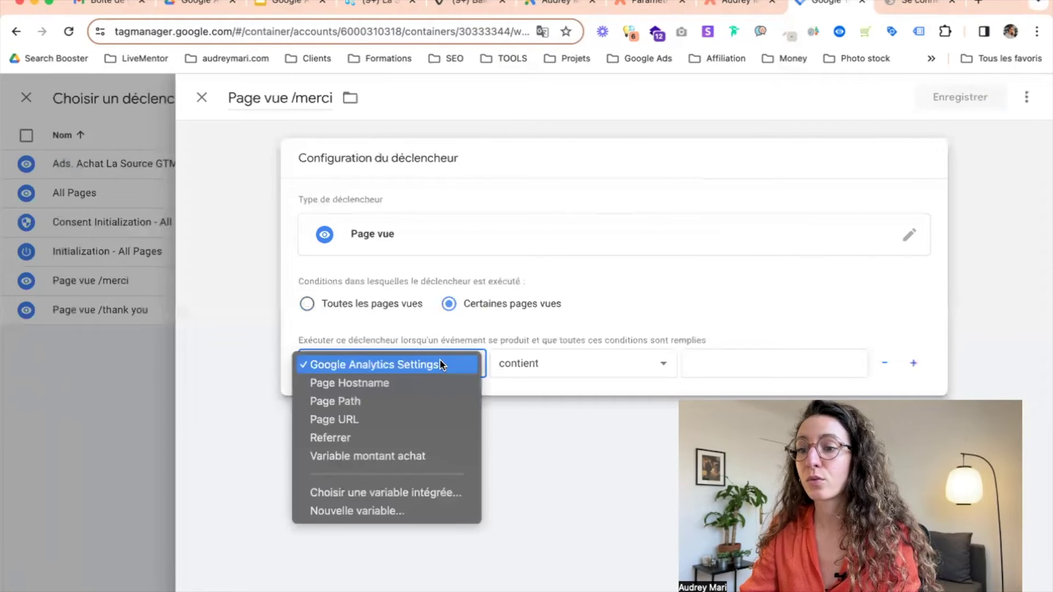
click(397, 420)
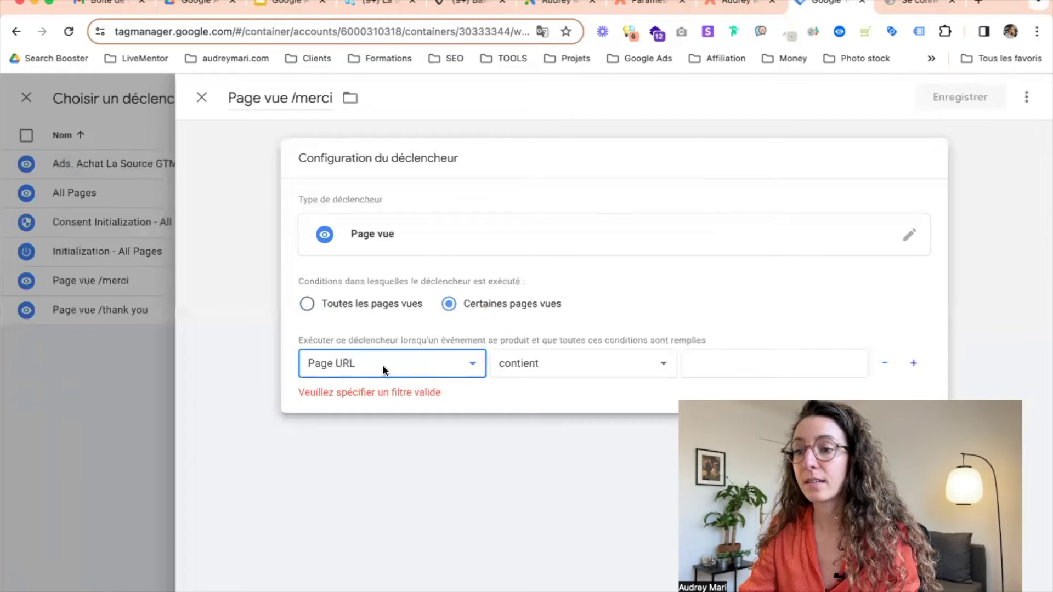
click(735, 367)
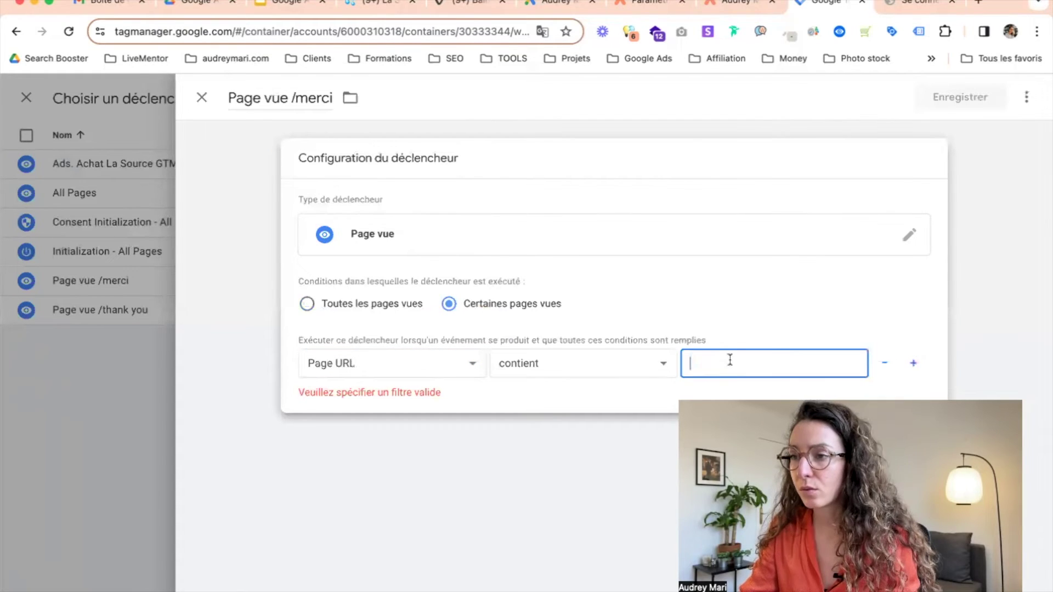
click(731, 5)
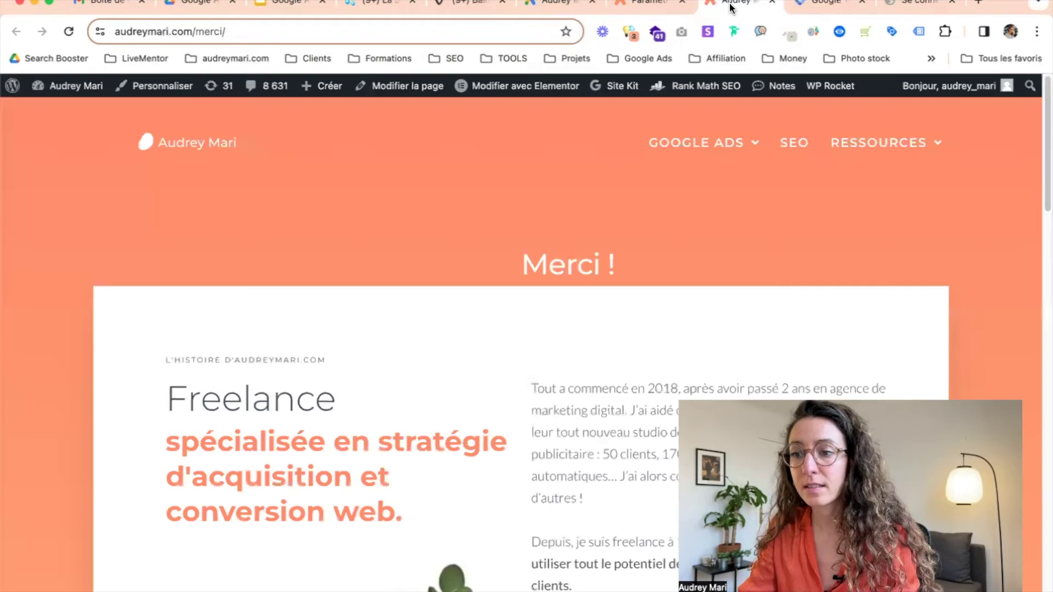
click(281, 30)
click(296, 31)
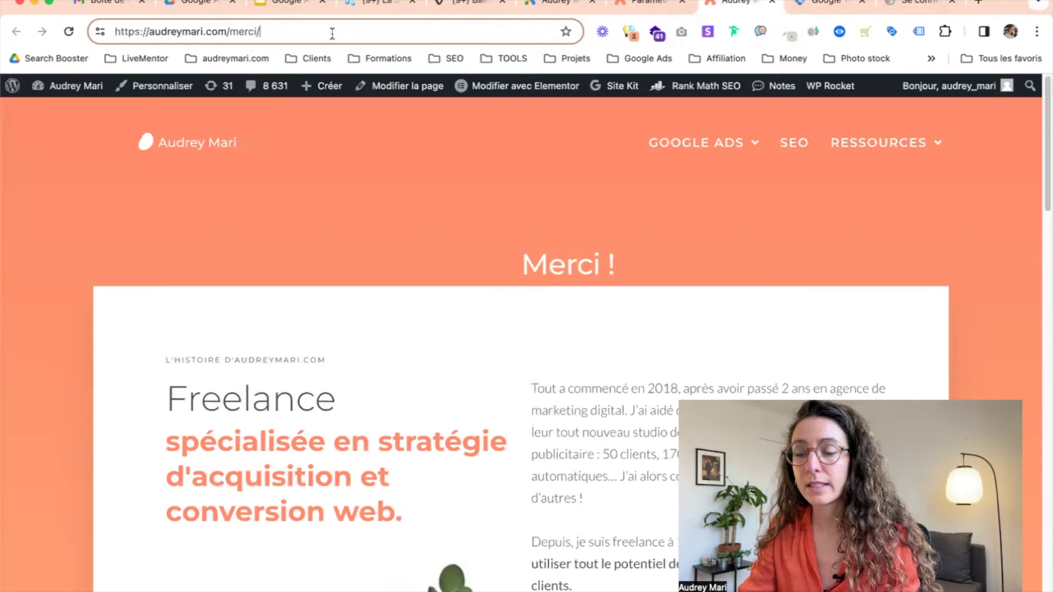
drag(293, 31, 243, 32)
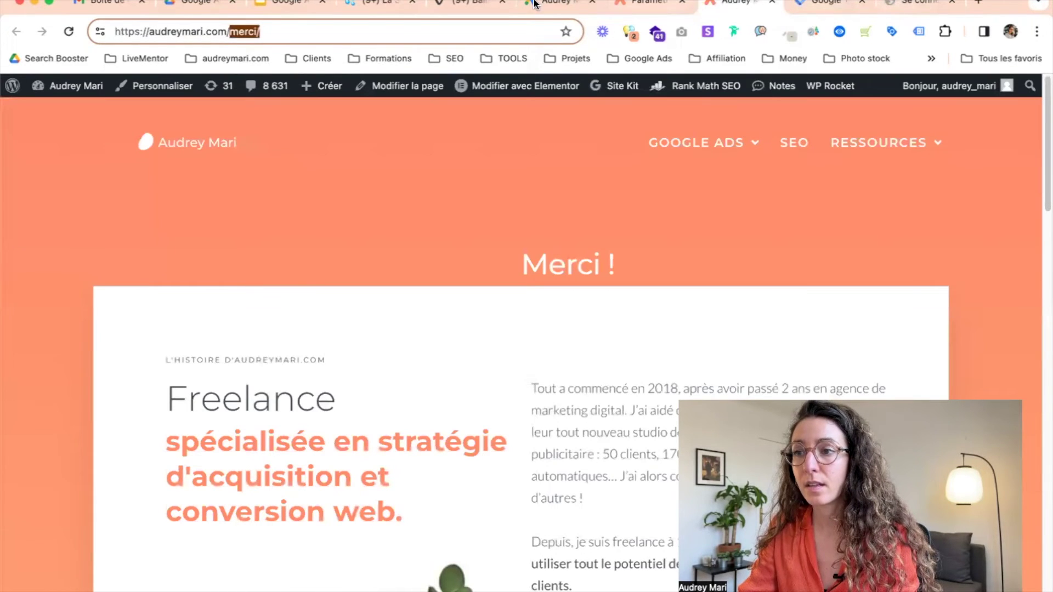
click(828, 5)
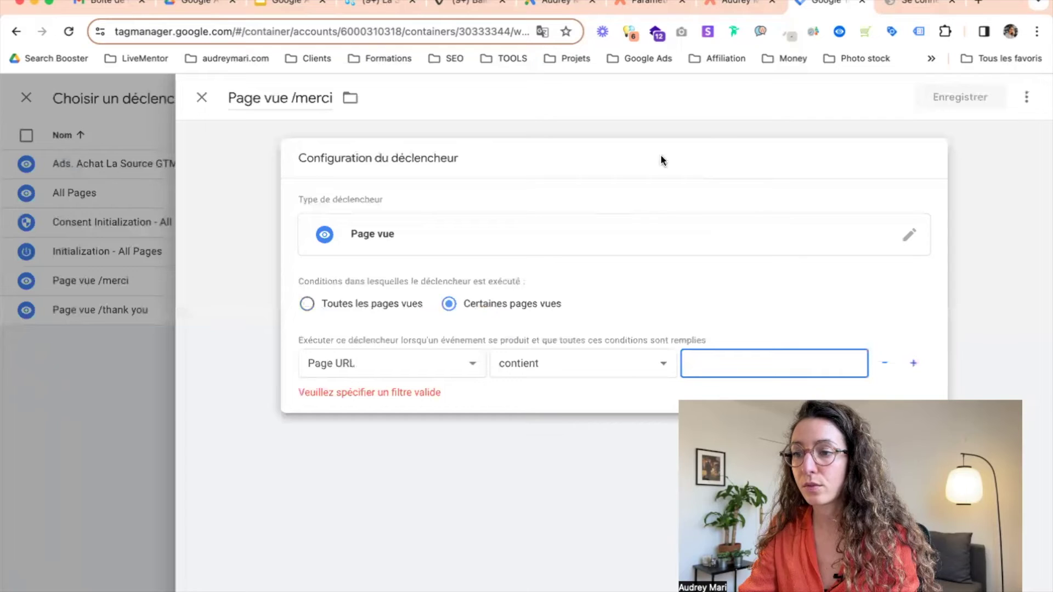
text(merci/)
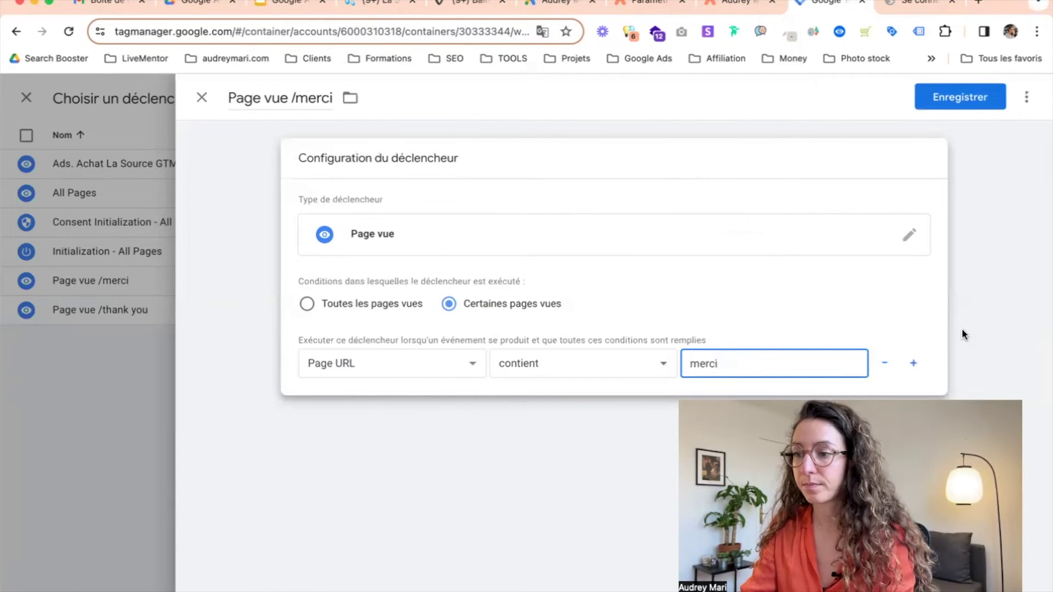
Step: Save the trigger under the name "Page vue /merci 1" and save the conversion tracking tag
click(976, 109)
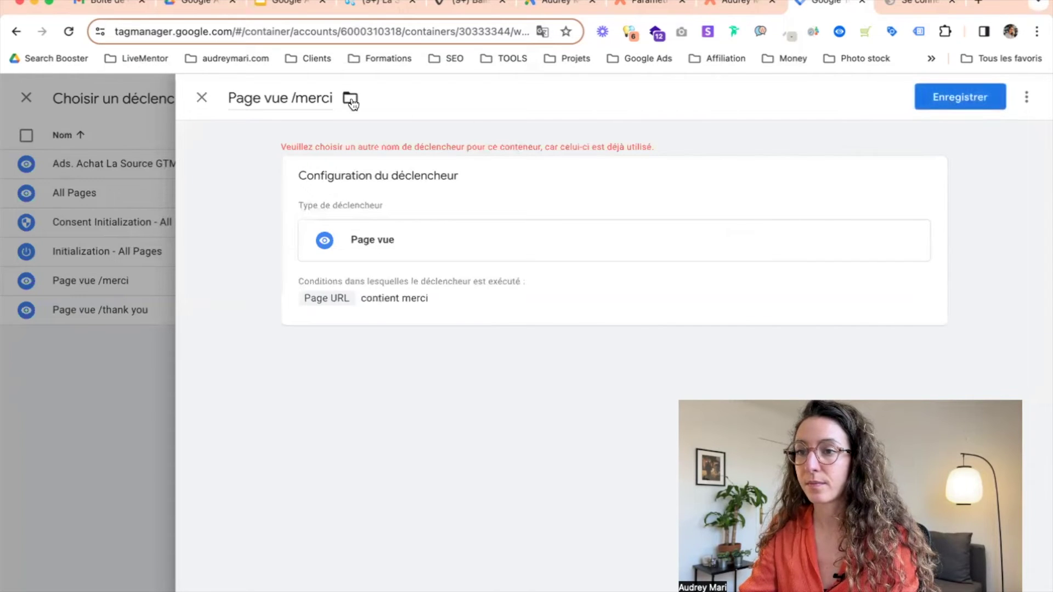
click(296, 99)
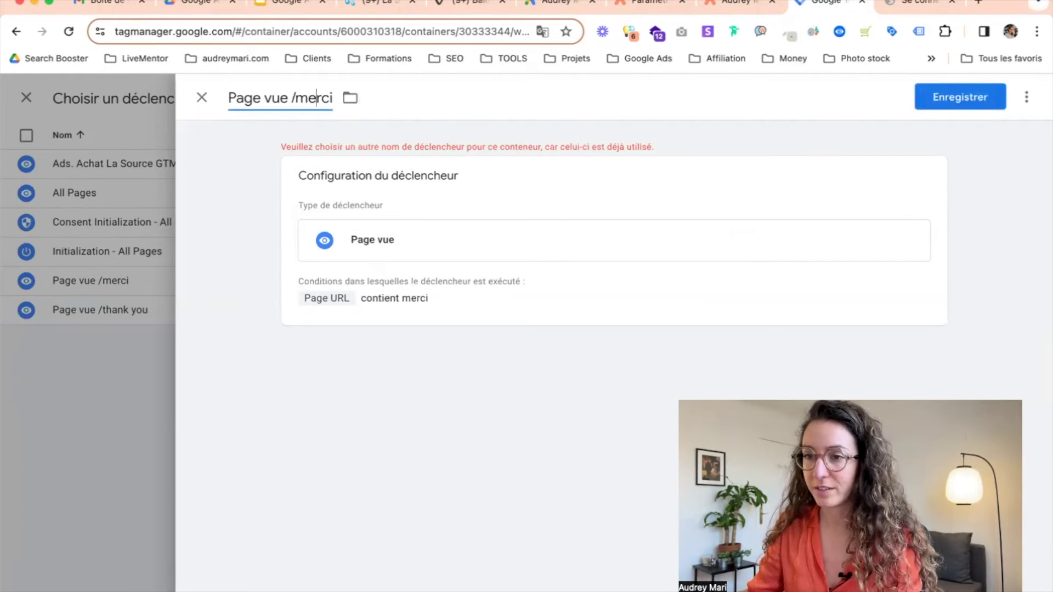
text(1)
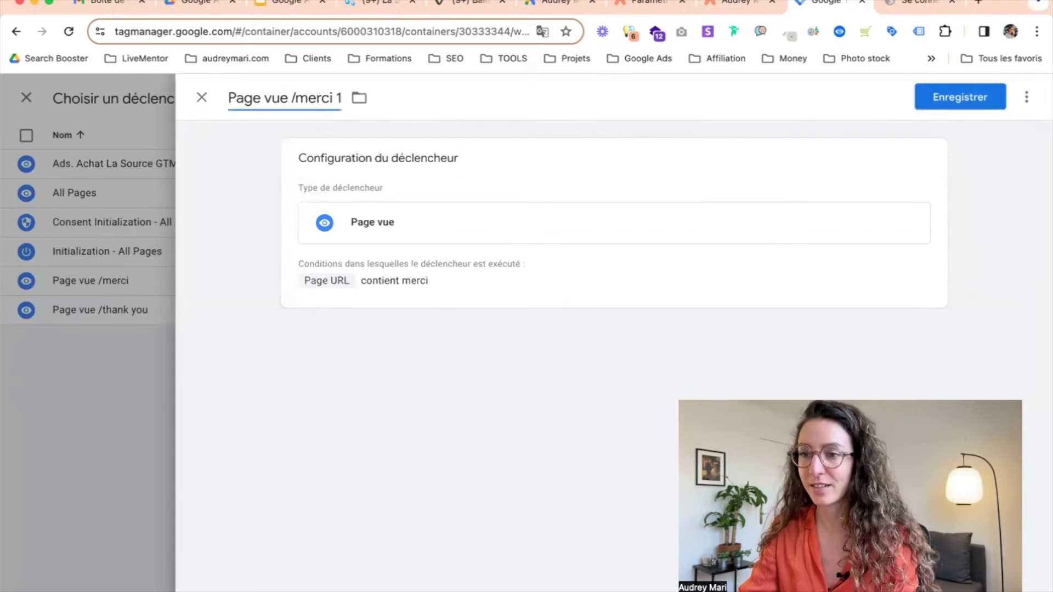
click(943, 102)
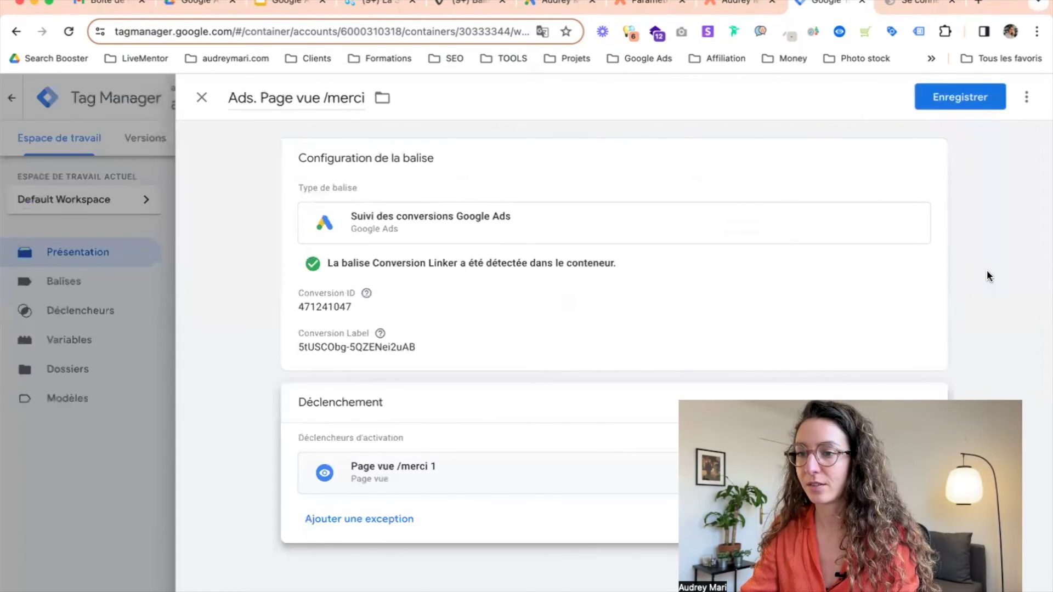
click(969, 99)
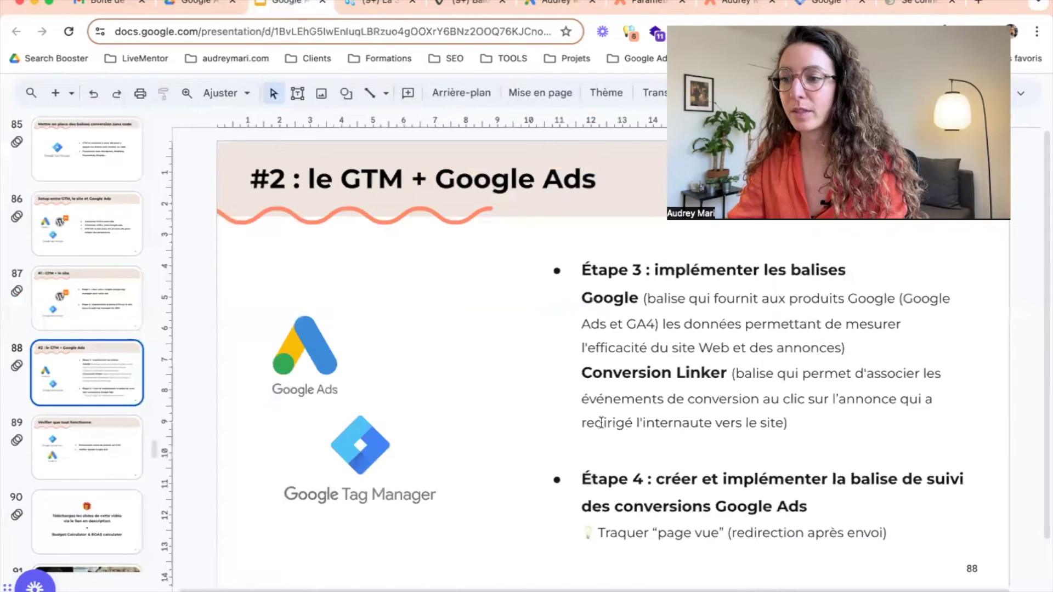
click(611, 502)
click(743, 480)
click(856, 481)
click(905, 516)
click(909, 541)
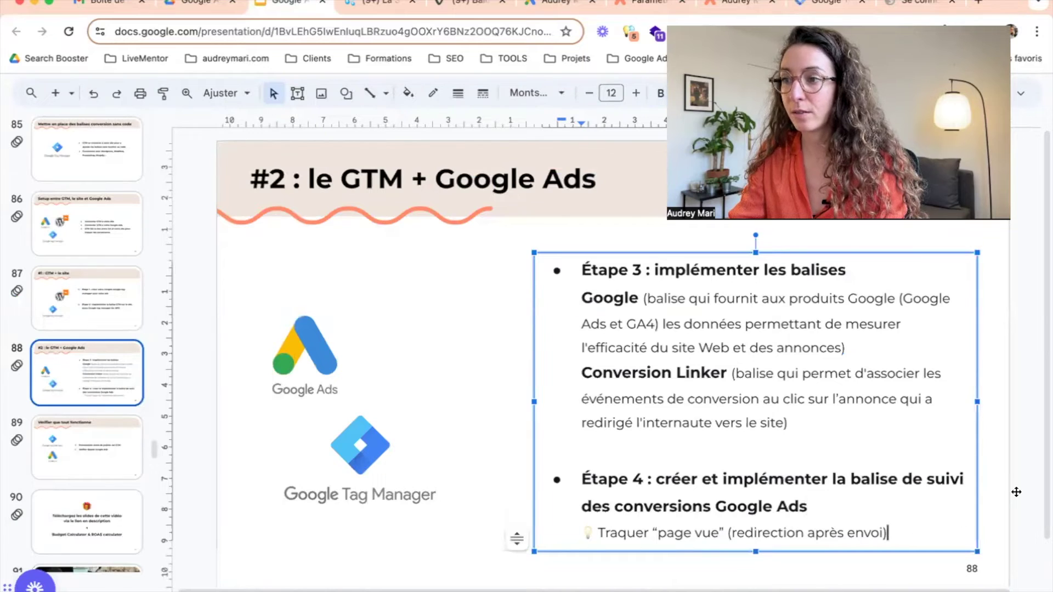
click(1007, 500)
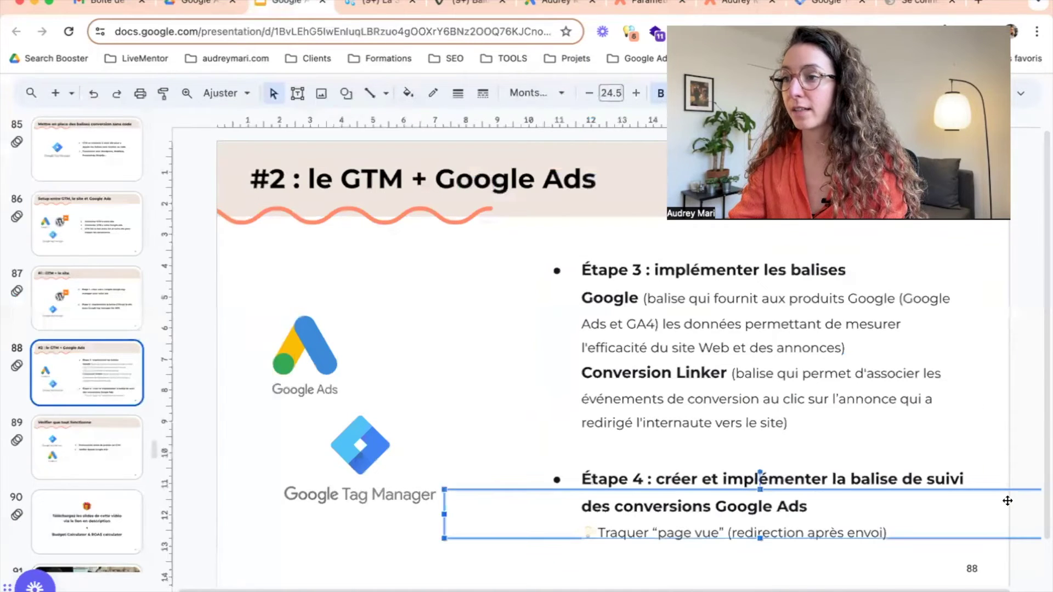
click(1012, 437)
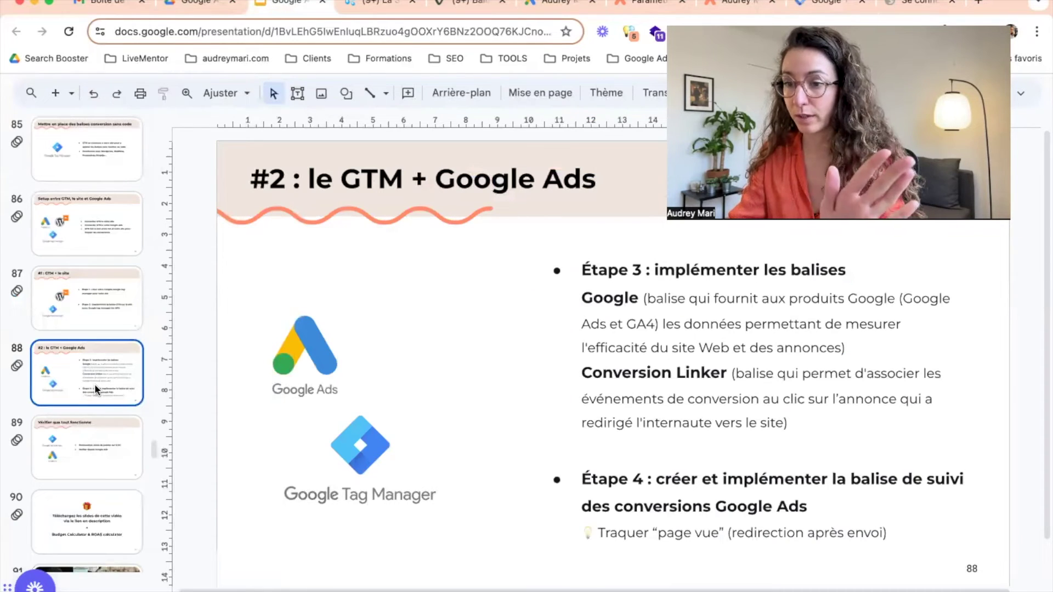
Step: Display the "Vérifier que tout fonctionne" slide with the verification checklist in the presentation
click(78, 456)
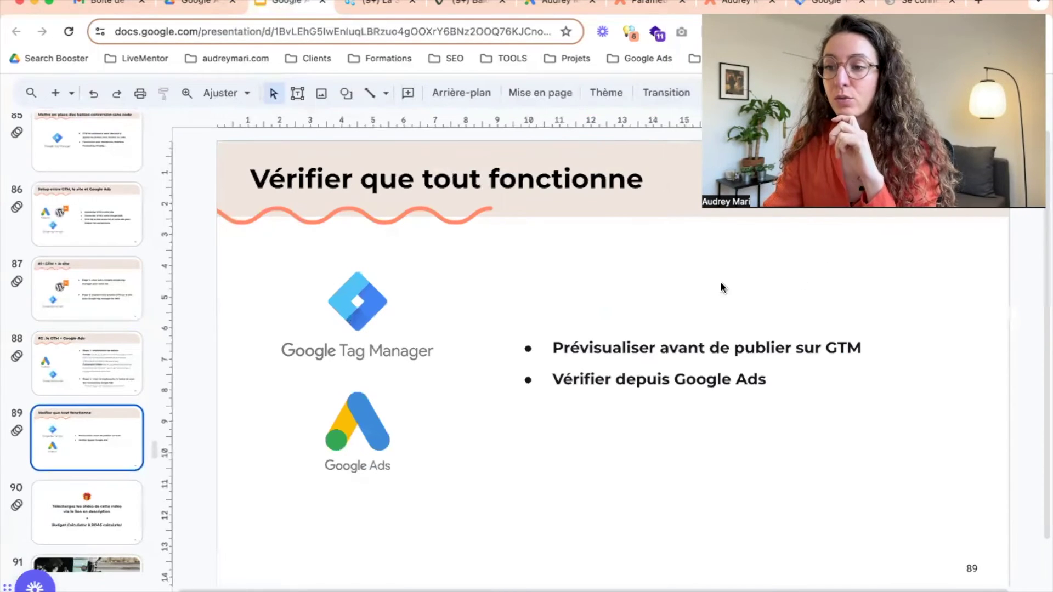
click(650, 350)
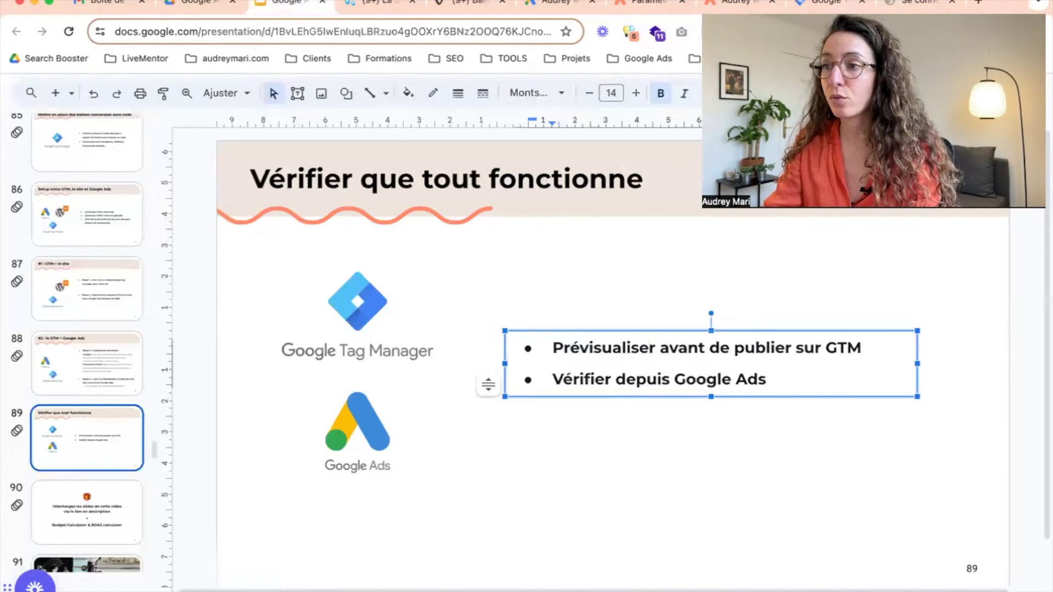
Step: Switch to Google Tag Manager and start previewing the workspace before publishing it
click(827, 3)
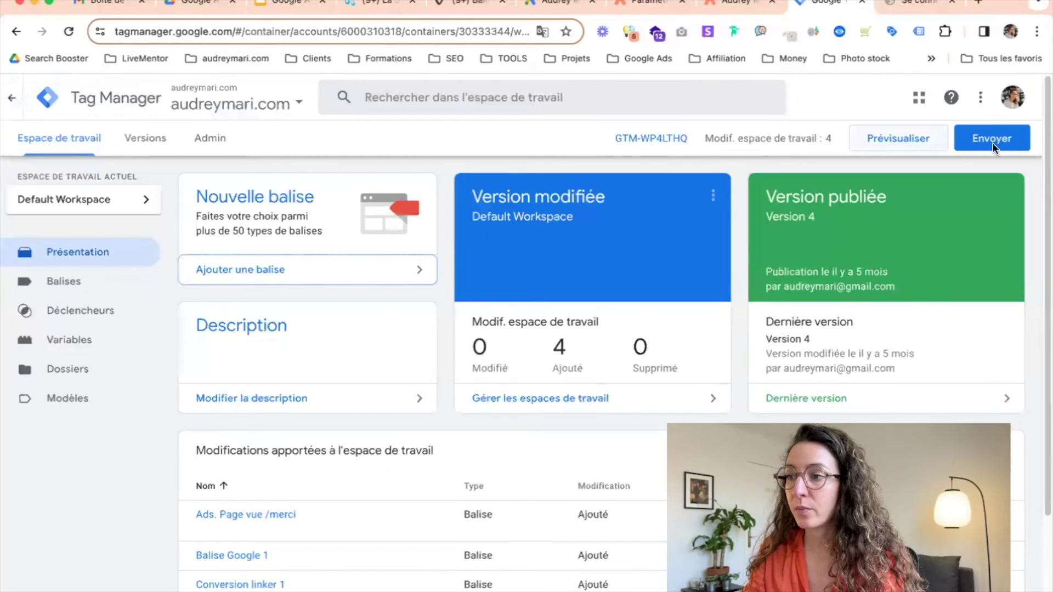
click(993, 144)
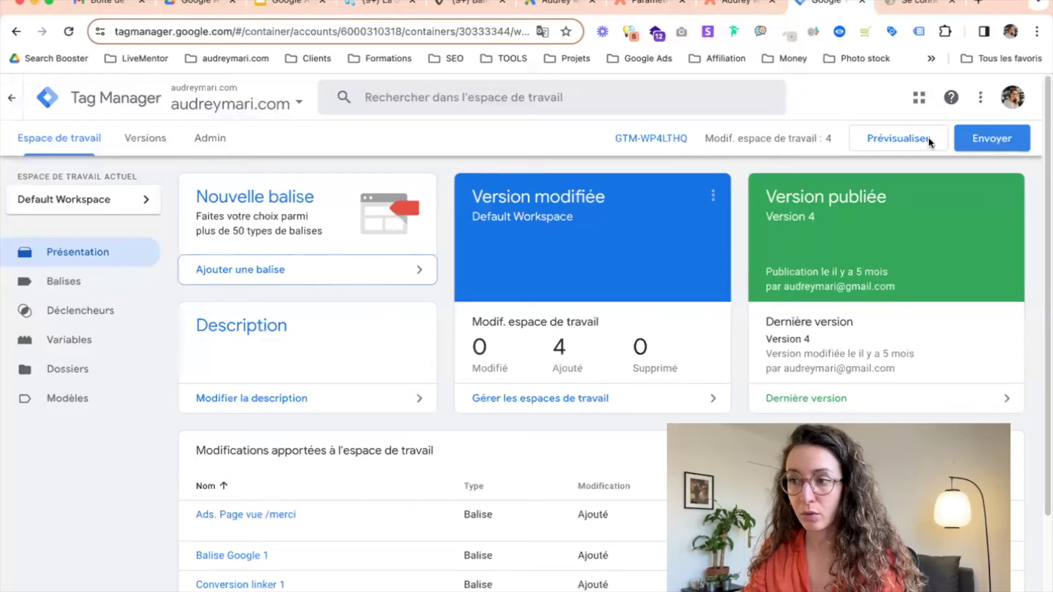
click(877, 143)
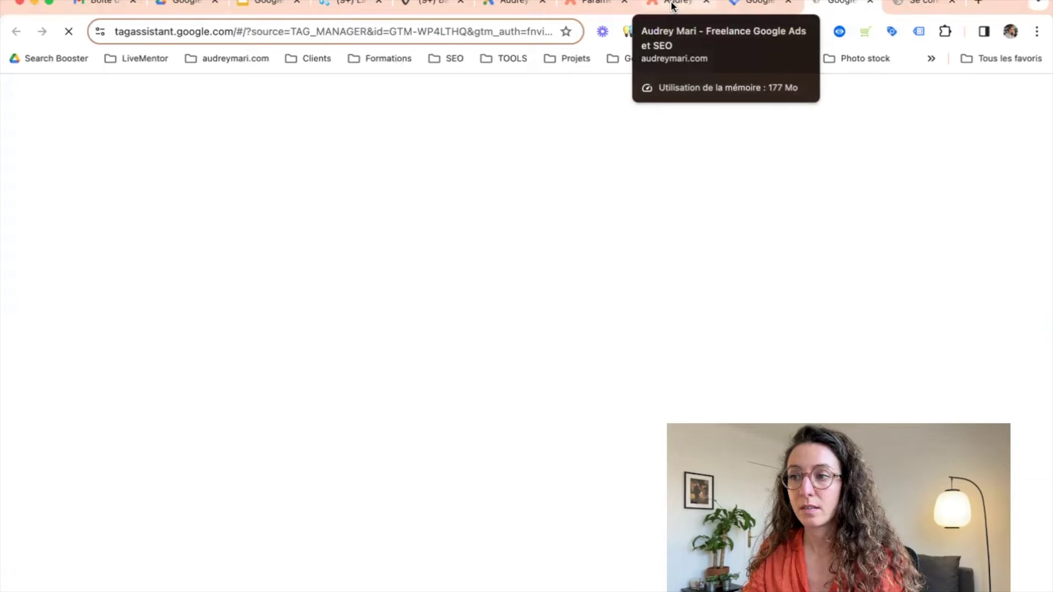
Step: Connect Tag Assistant to the site's /merci/ page, using the web address copied from the open thank-you page
click(675, 7)
click(402, 36)
key(super+c)
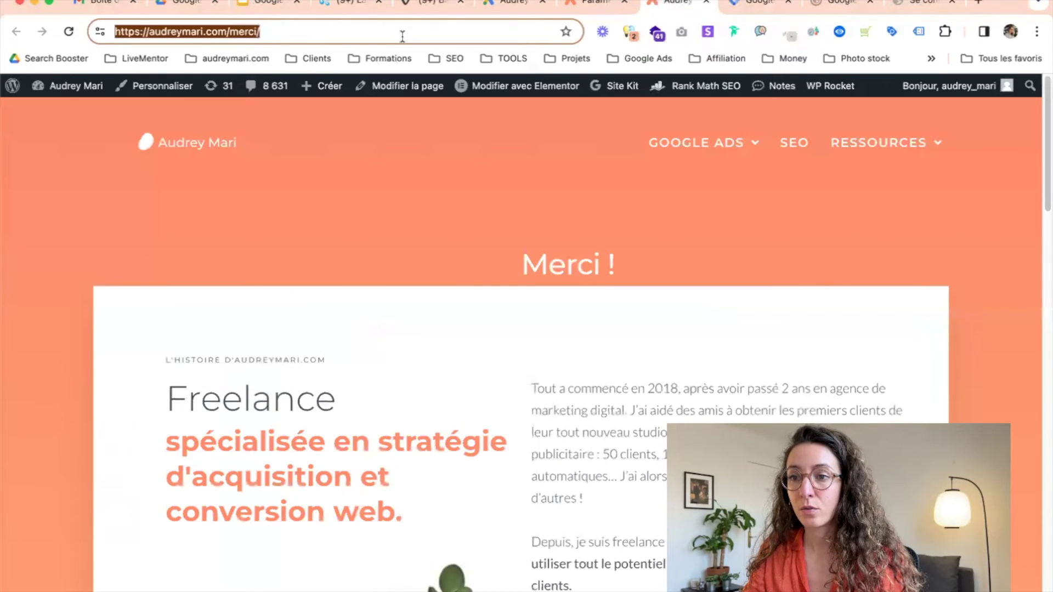
click(840, 4)
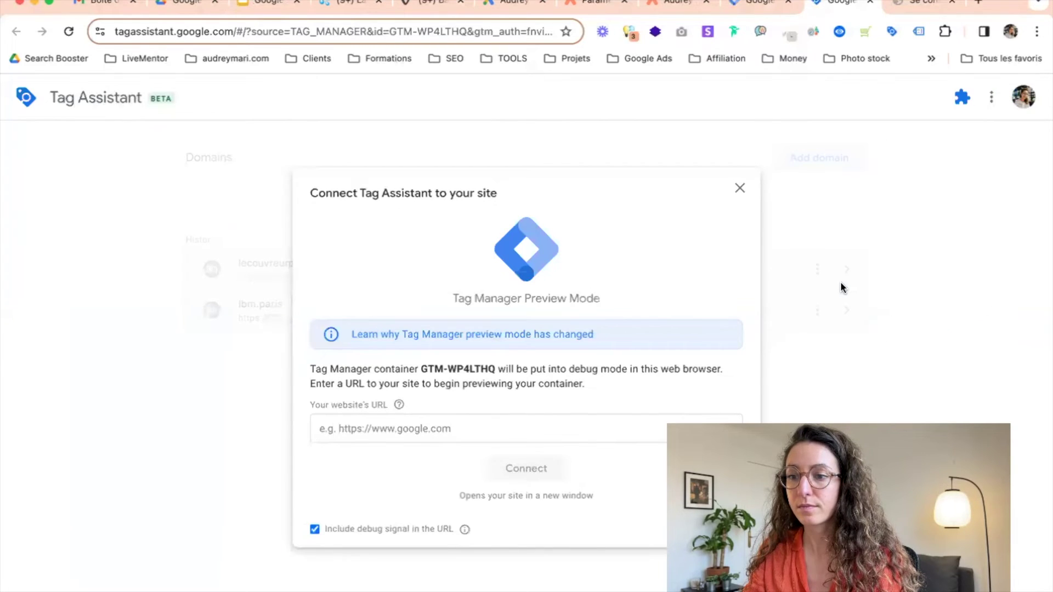
click(373, 429)
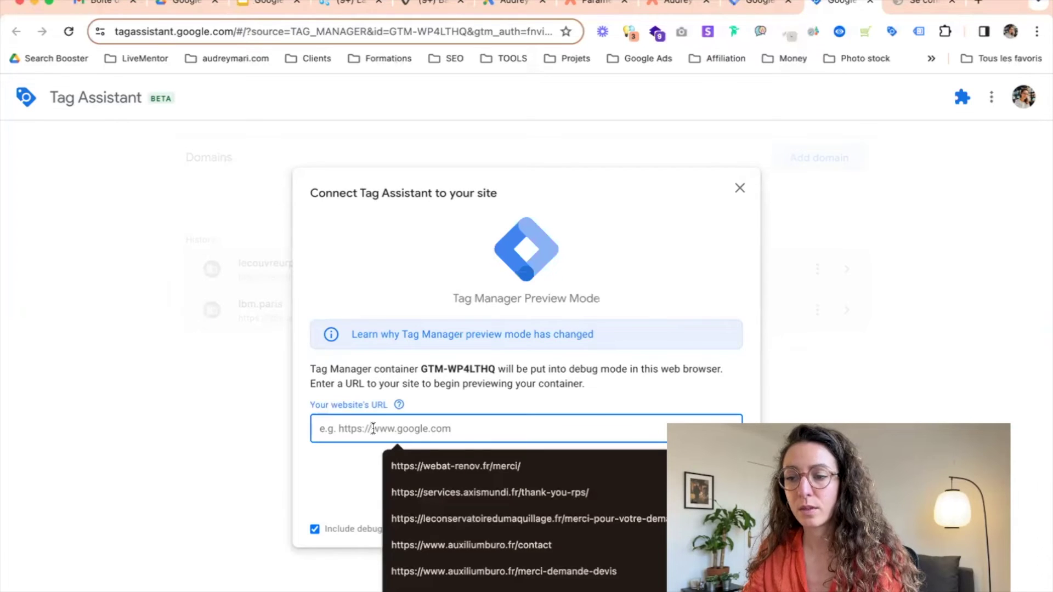
key(super+v)
click(527, 467)
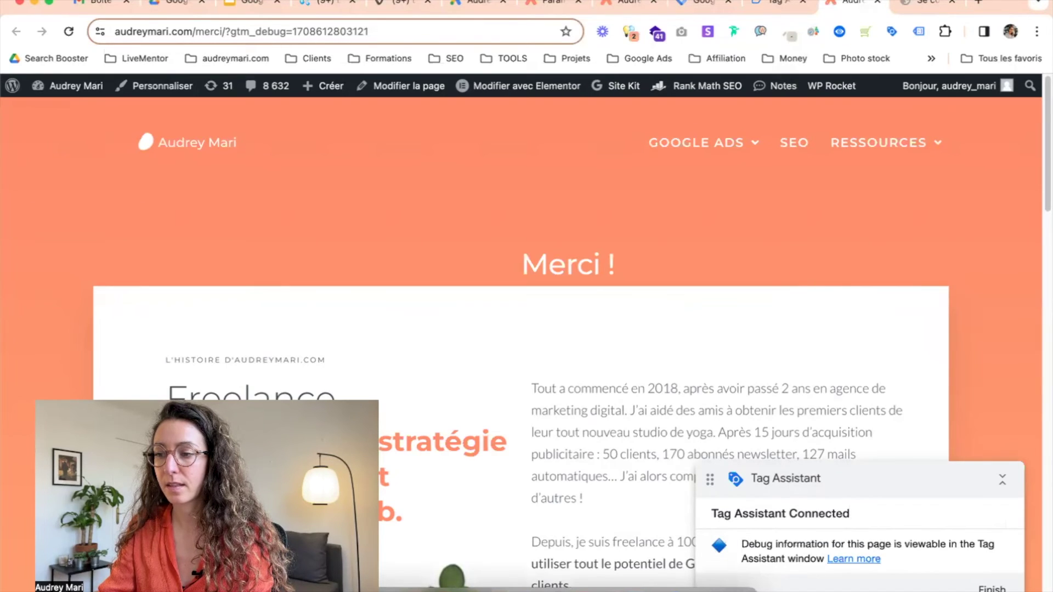
Step: Finish the debug session on the thank-you page and review which tags fired in Tag Assistant
click(994, 589)
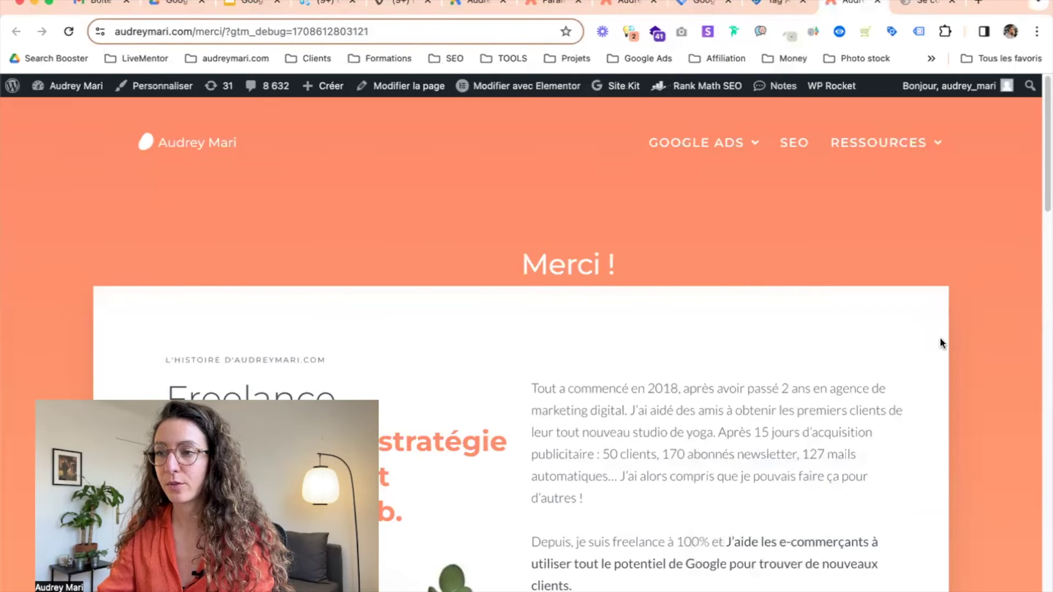
click(778, 3)
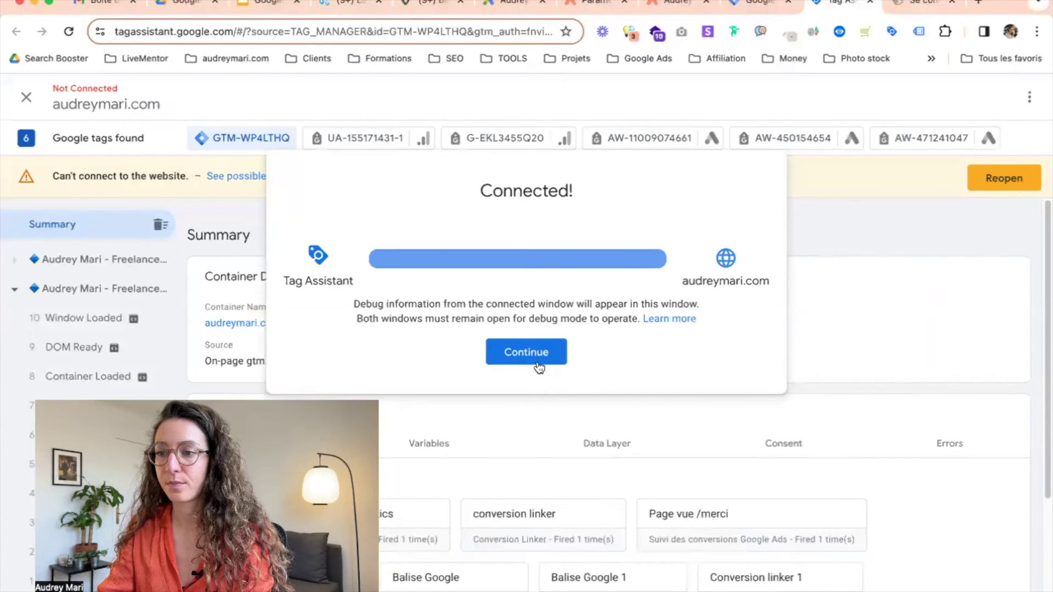
click(524, 352)
scroll(963, 400, down, 4)
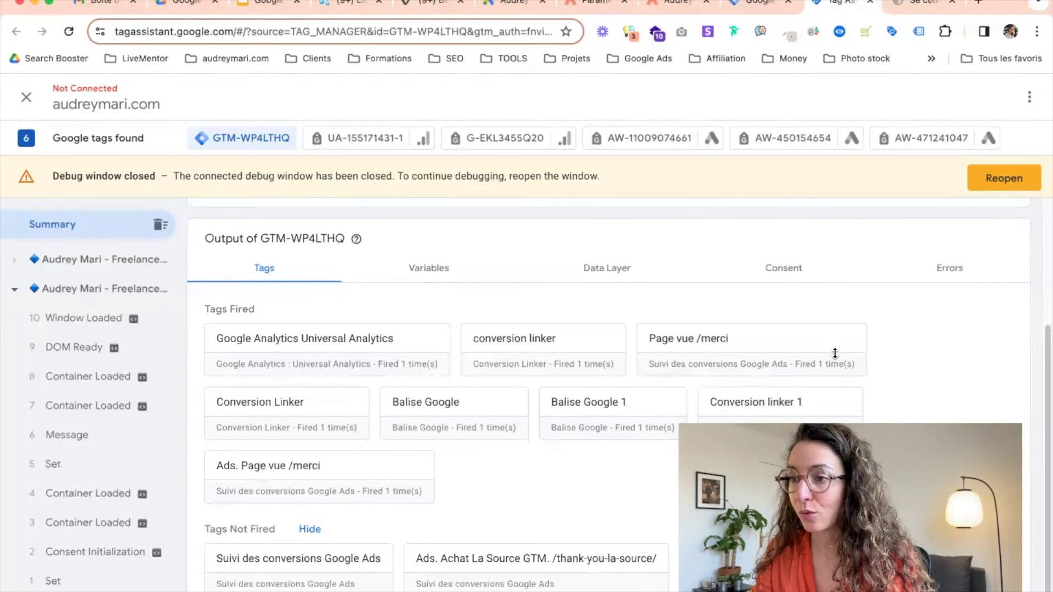
Step: Publish the Tag Manager workspace changes to Live without a version name or description, and close the version overview
click(748, 7)
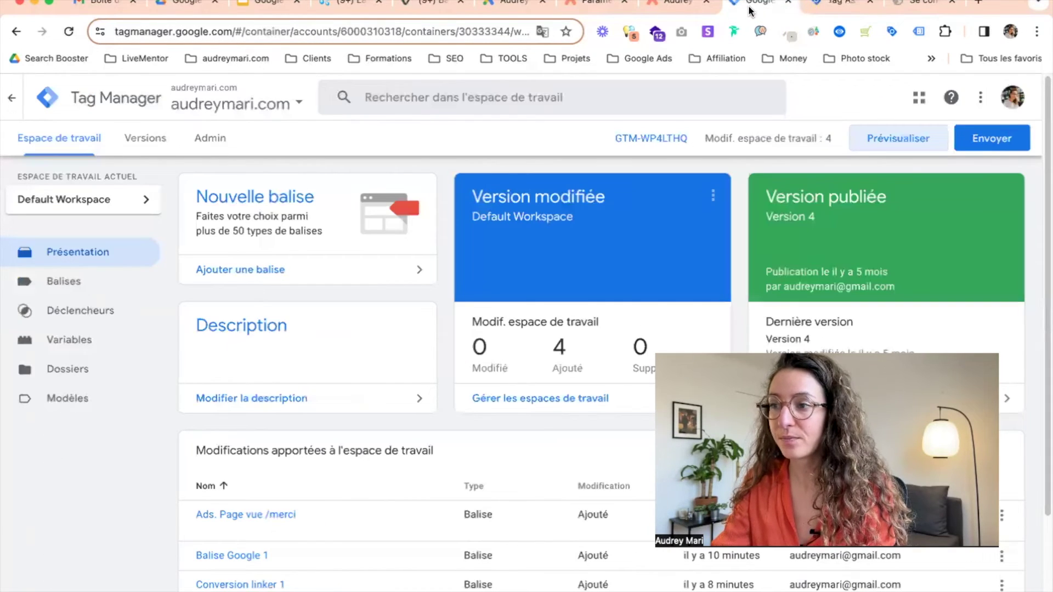
click(942, 137)
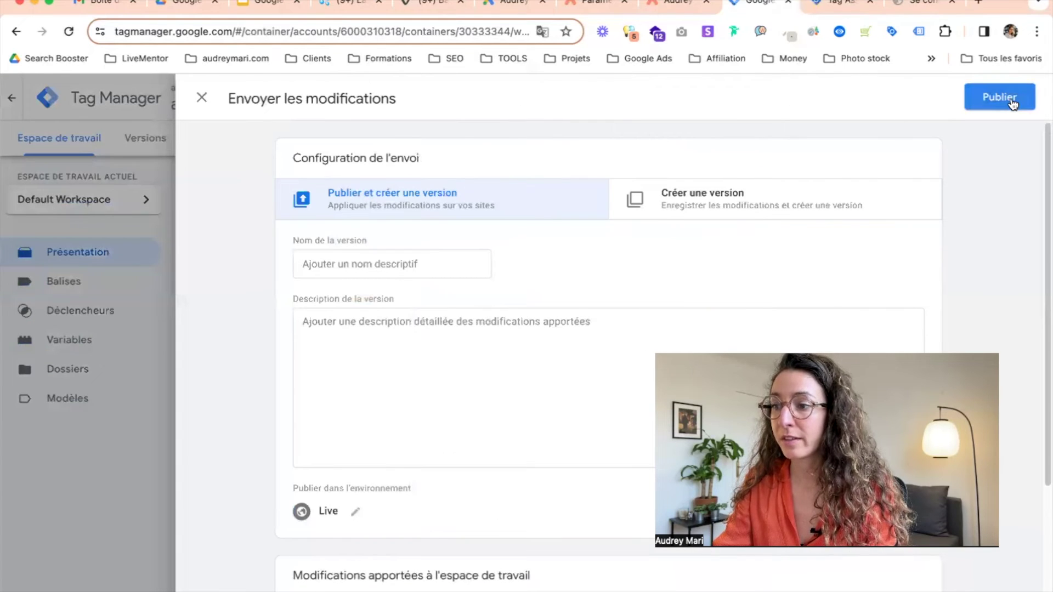
click(1010, 100)
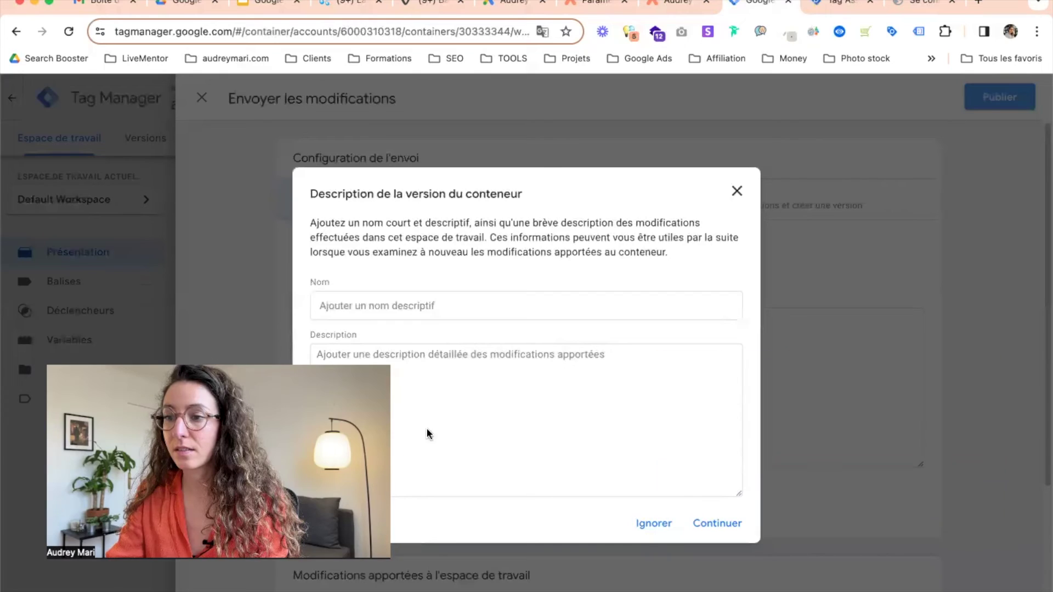
click(725, 522)
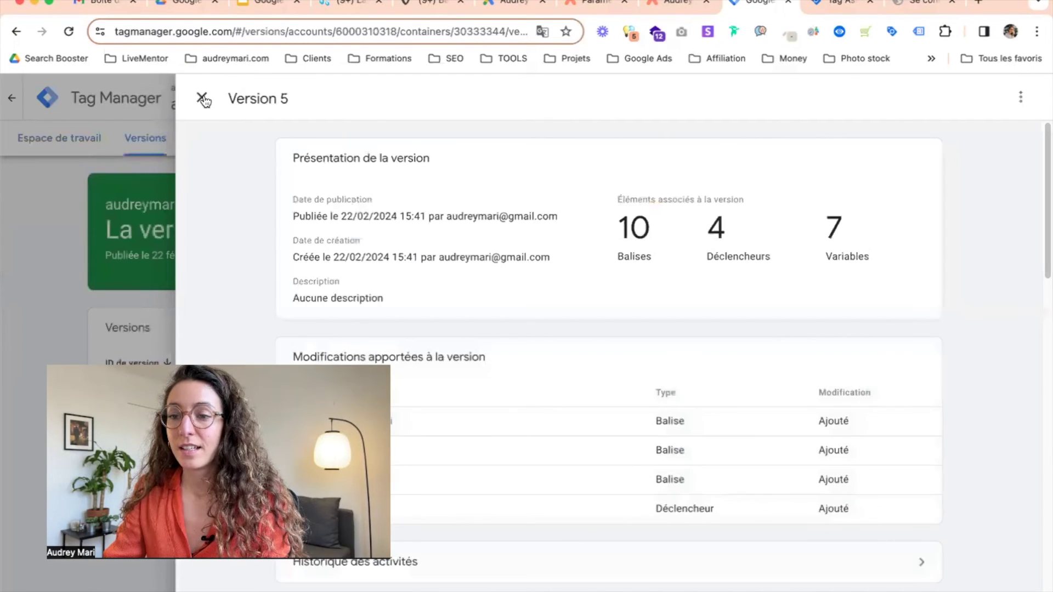
click(202, 98)
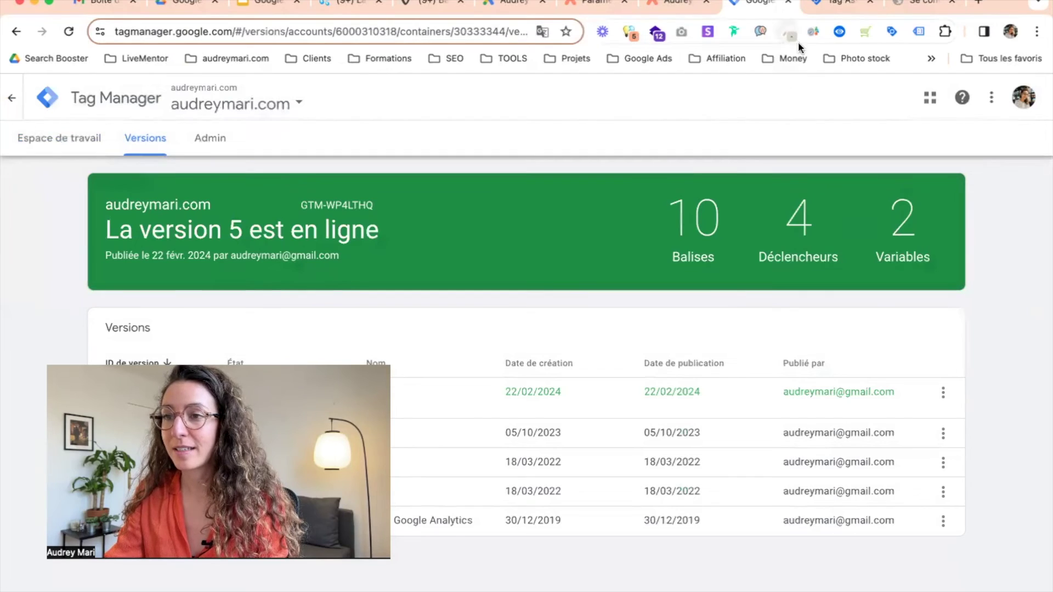
Step: Revisit the verification slide, then switch to Google Ads and finish the new conversion action setup
click(254, 3)
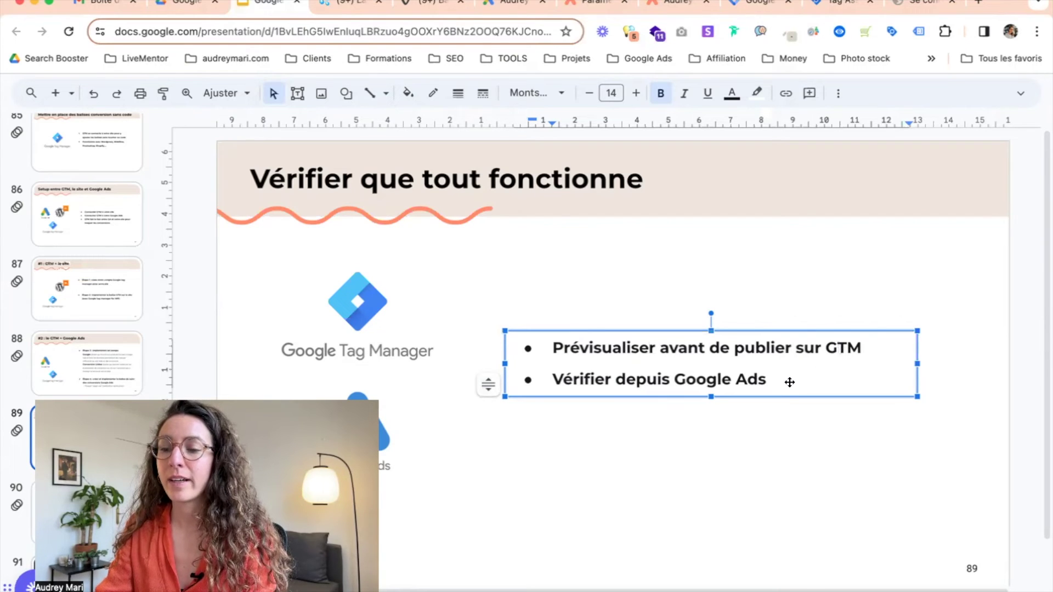
click(794, 459)
click(506, 3)
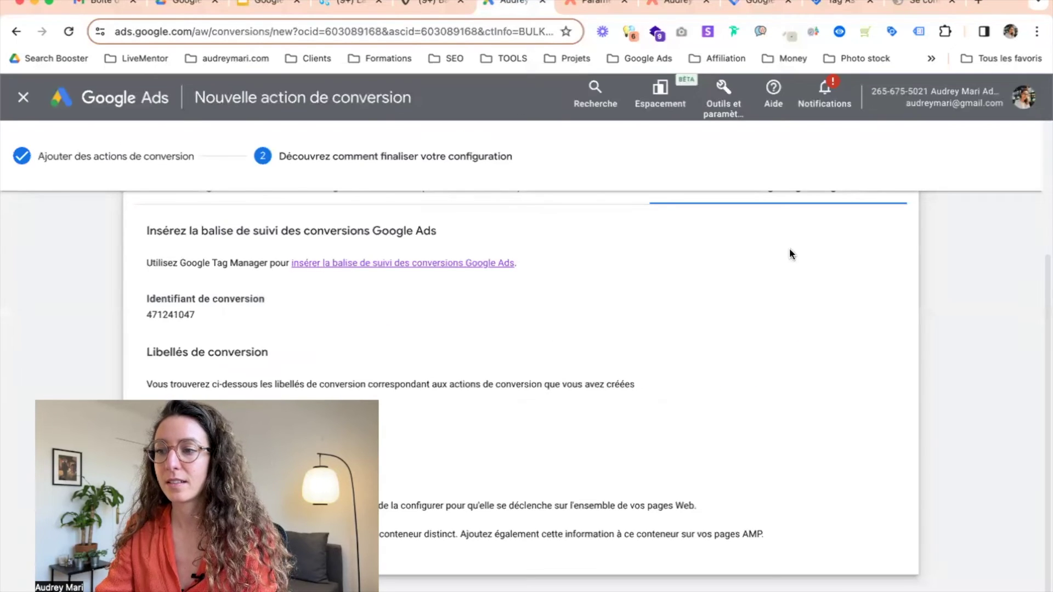
click(71, 582)
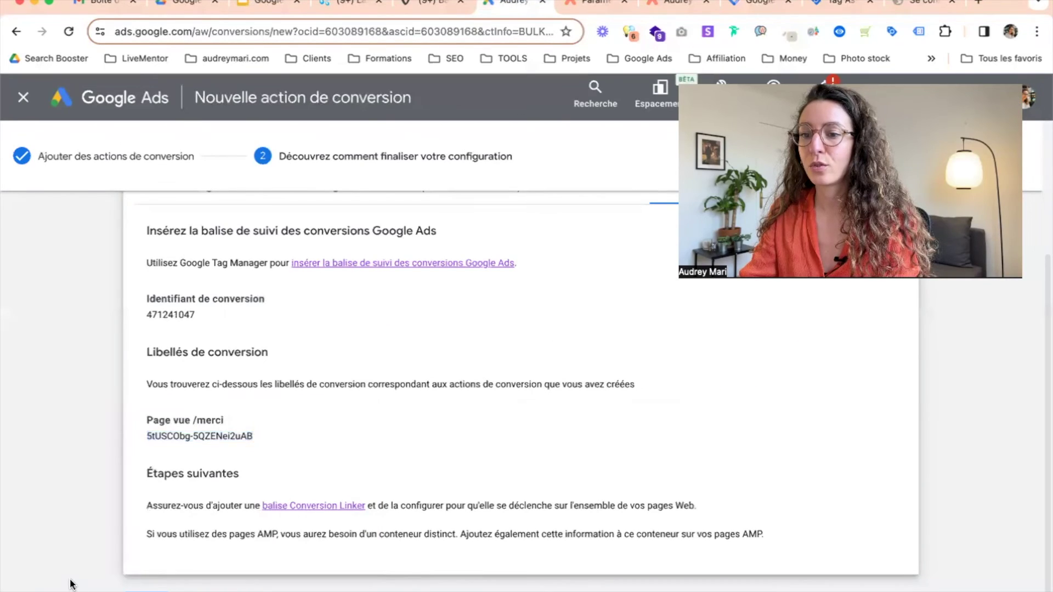
scroll(59, 553, down, 1)
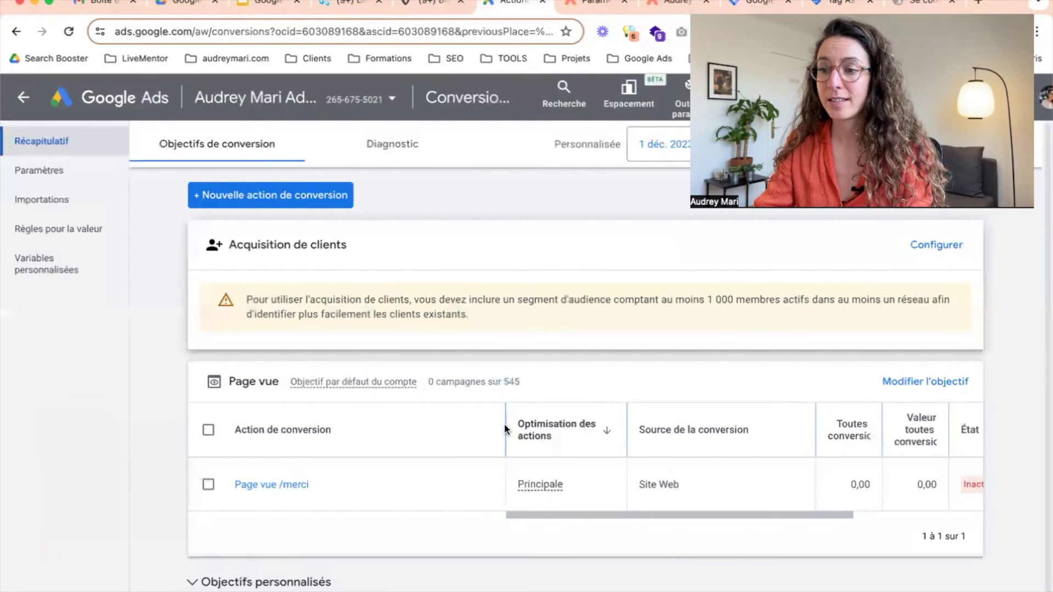
Step: Check the status (État) of the "Page vue /merci" conversion action in the conversion goals table
drag(538, 515, 676, 518)
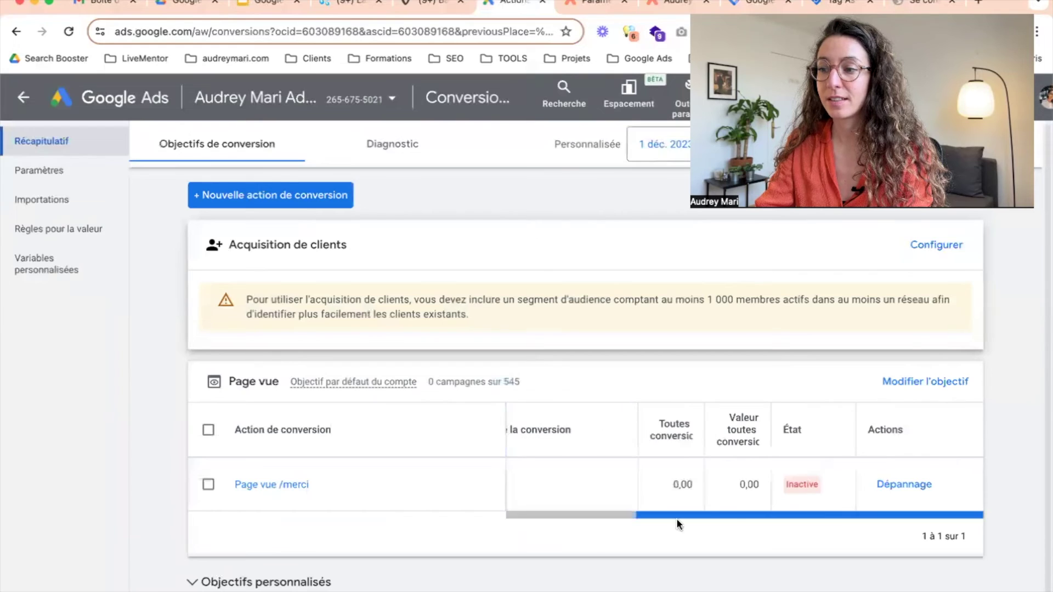
scroll(318, 486, down, 1)
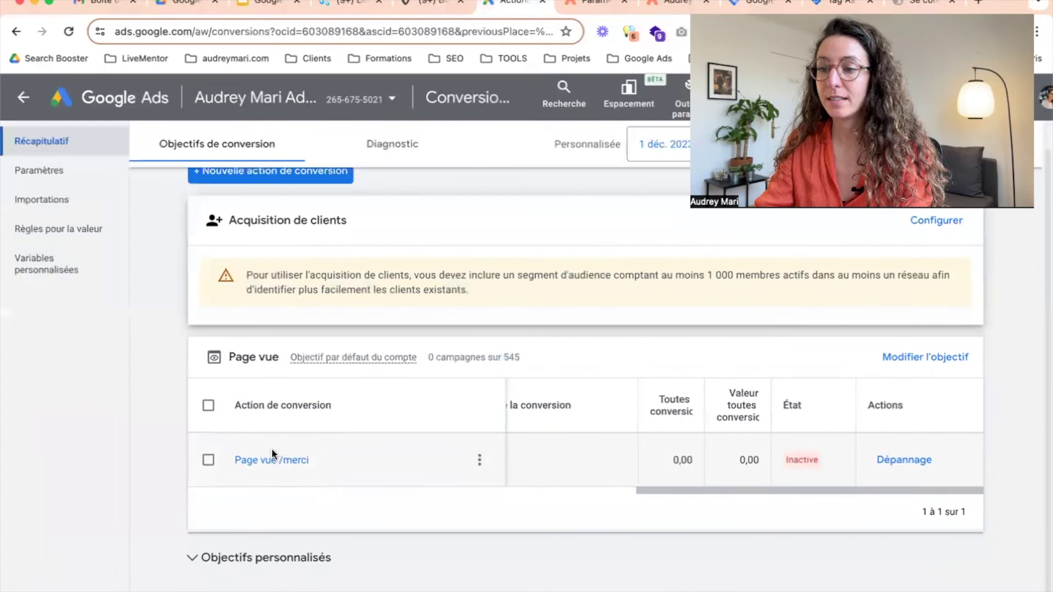
mouse_move(801, 461)
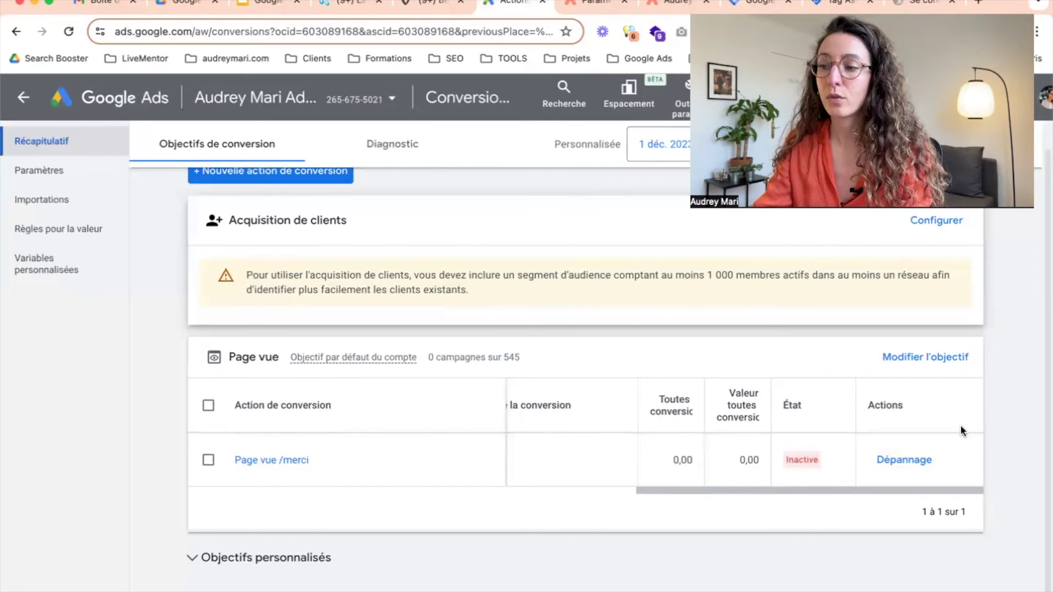
Step: Start troubleshooting (Dépannage) the "Page vue /merci" conversion action and connect Tag Assistant to the site's /merci/ page
click(906, 460)
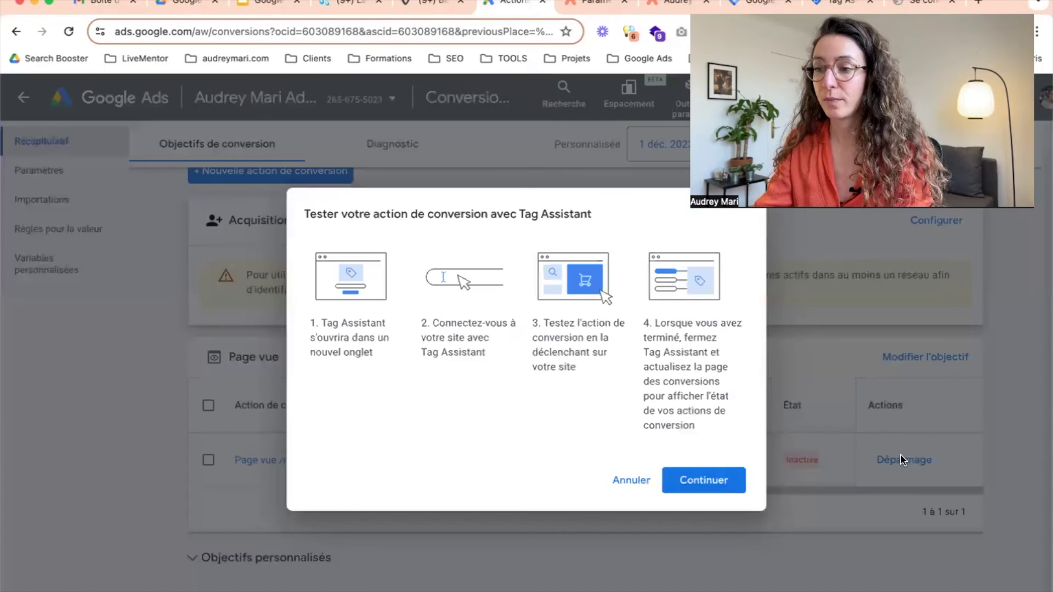
click(707, 482)
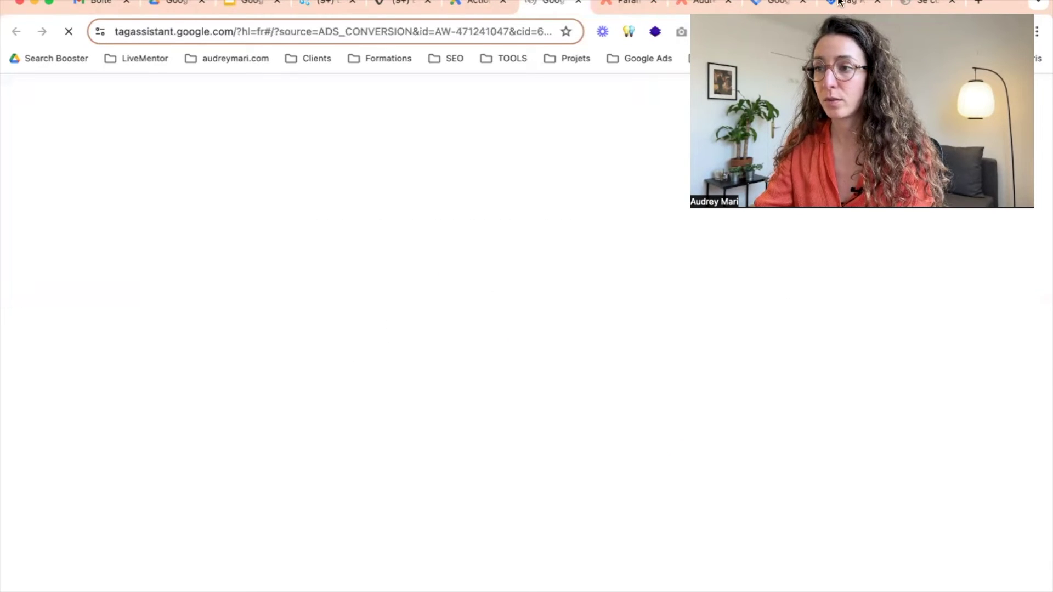
click(702, 2)
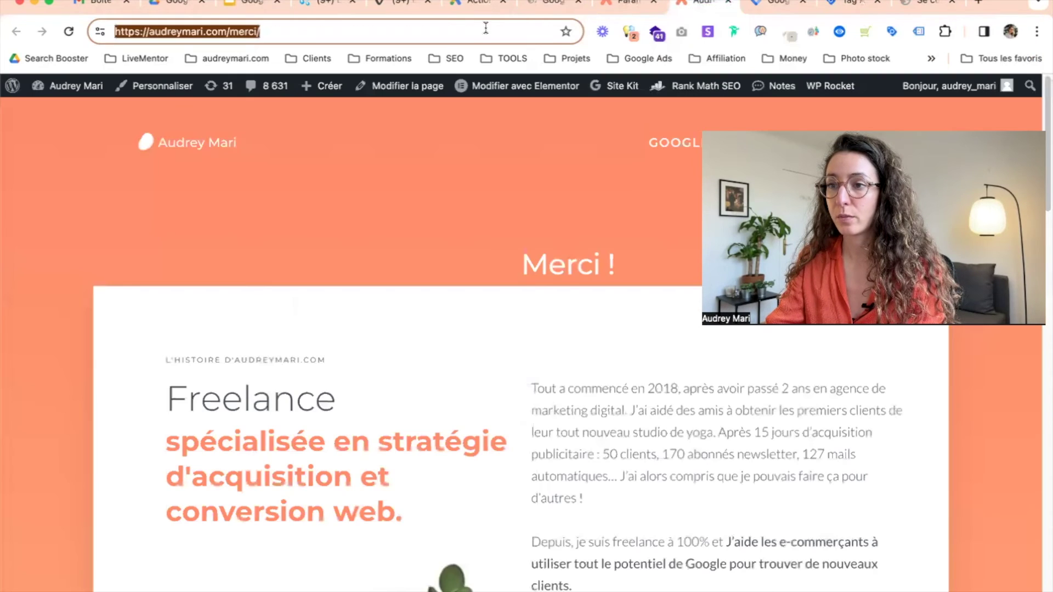
click(545, 5)
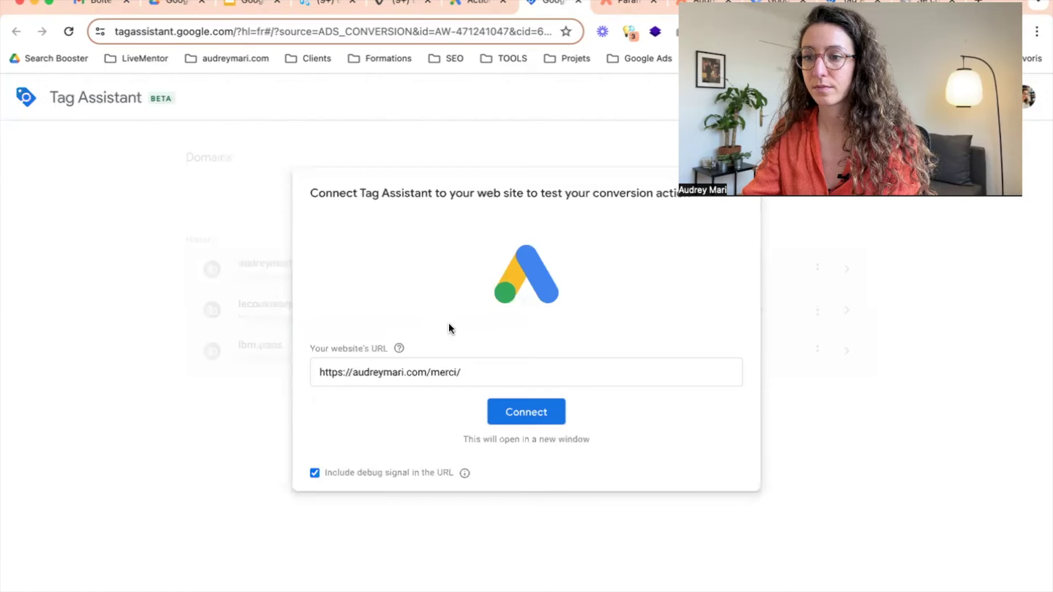
triple_click(397, 372)
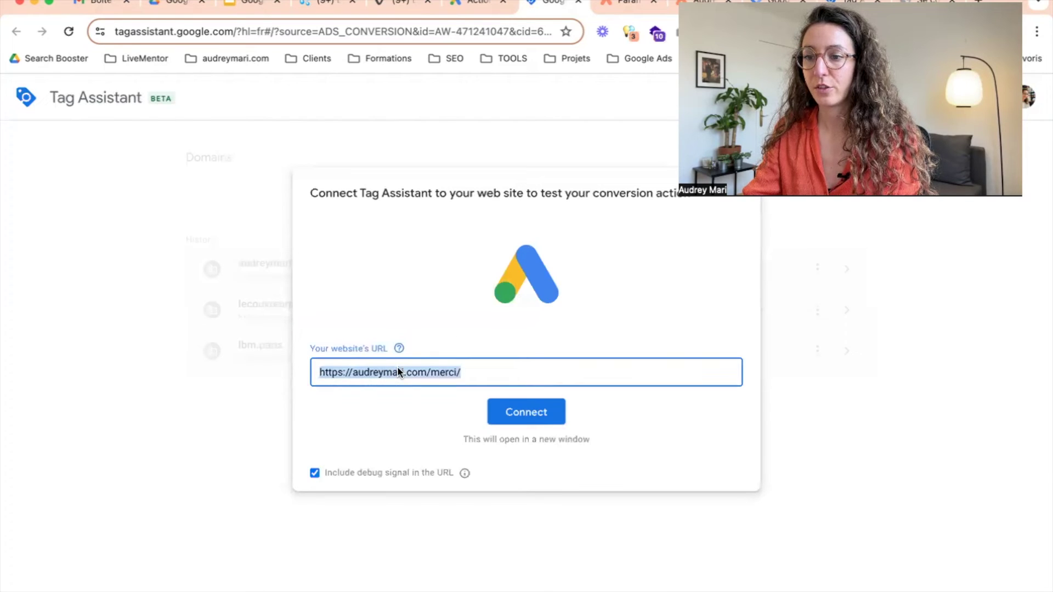
click(399, 372)
click(540, 415)
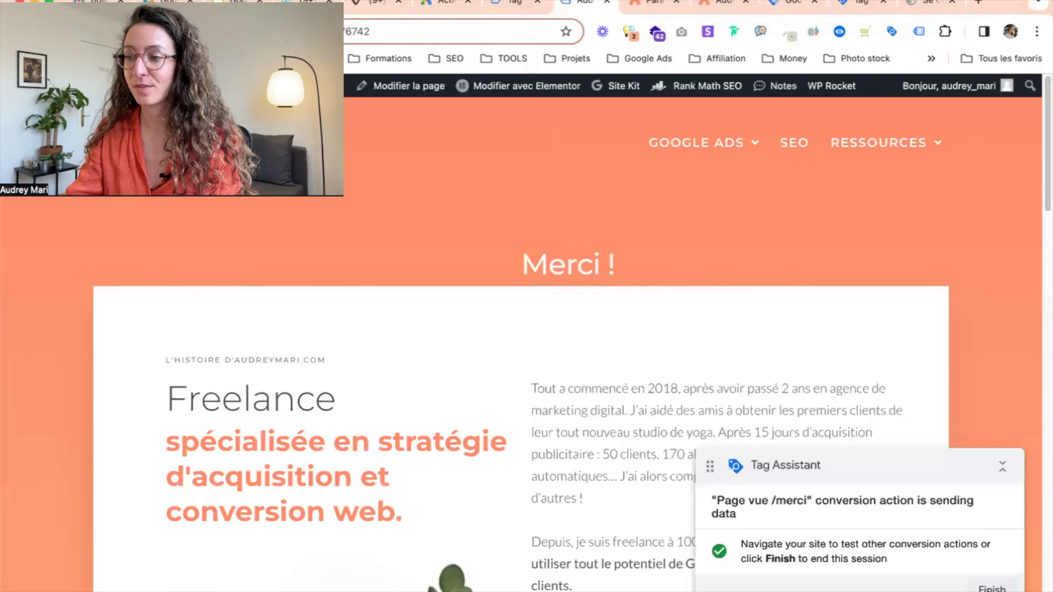
Step: Finish the test and close Tag Assistant, then check the updated status of the "Page vue /merci" conversion action in Google Ads
click(990, 589)
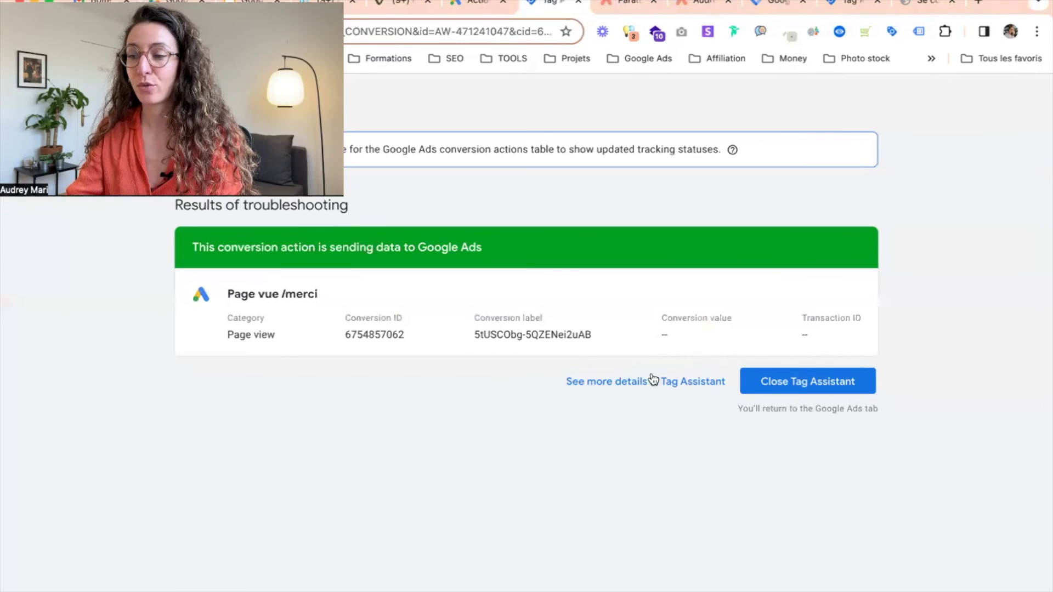
click(779, 388)
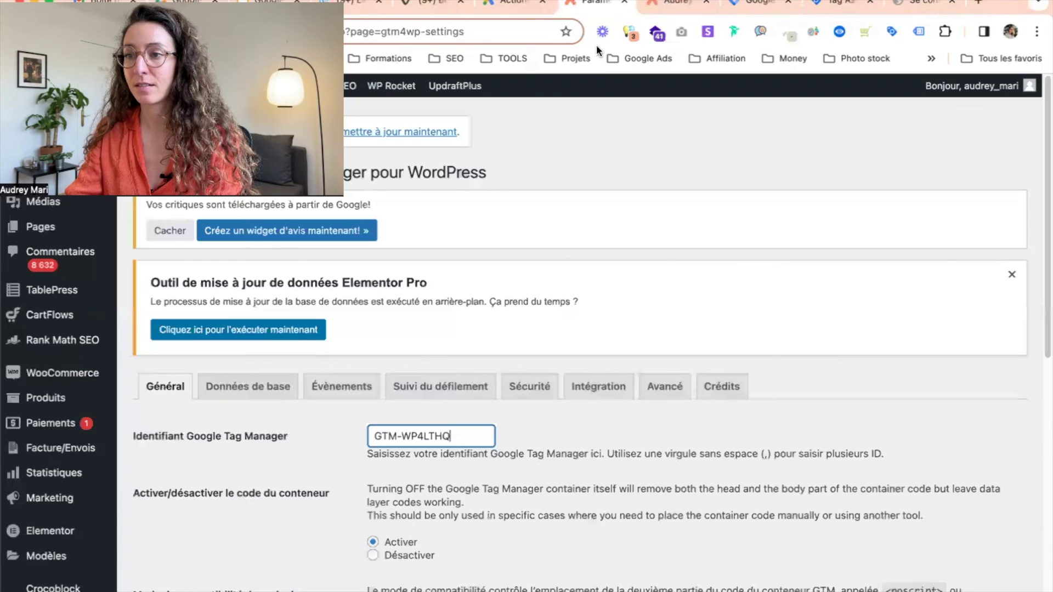
click(500, 5)
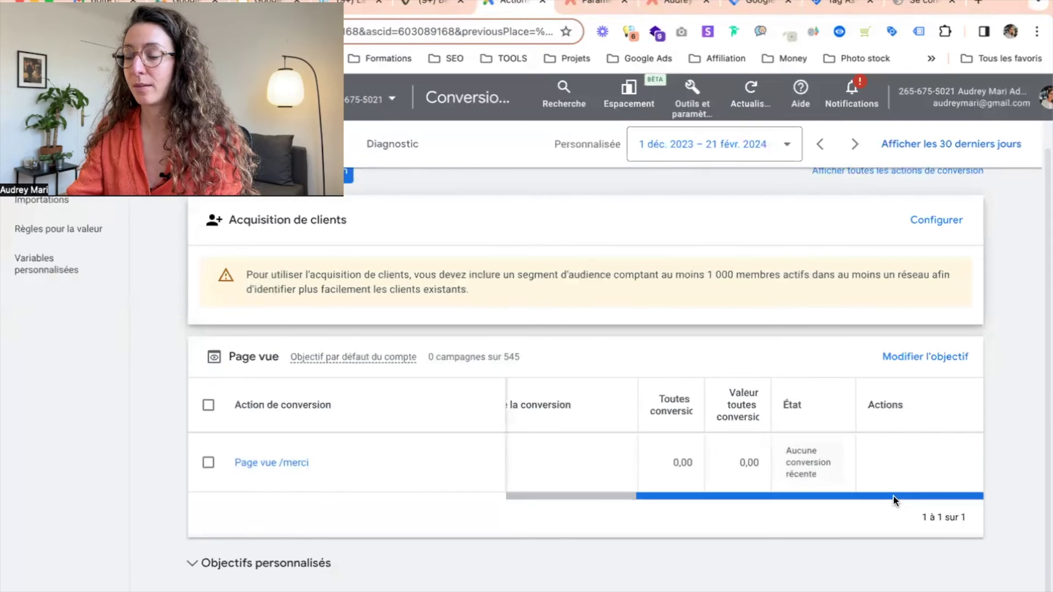
scroll(802, 496, left, 5)
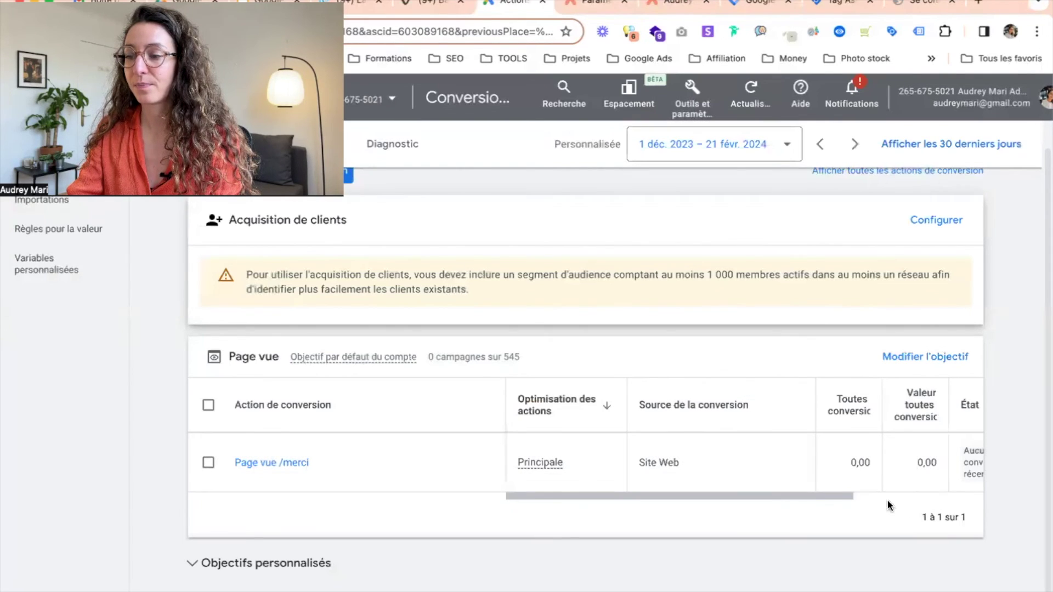
drag(851, 498, 990, 496)
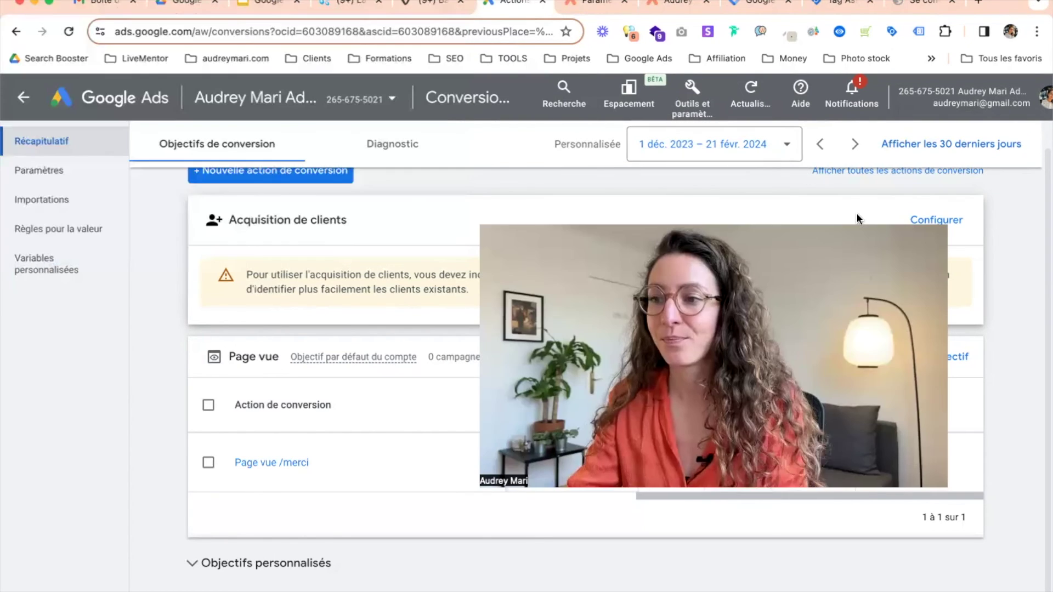
Step: Switch back to the presentation and display slide 90 about downloading the slides and the budget and ROAS calculators
click(266, 3)
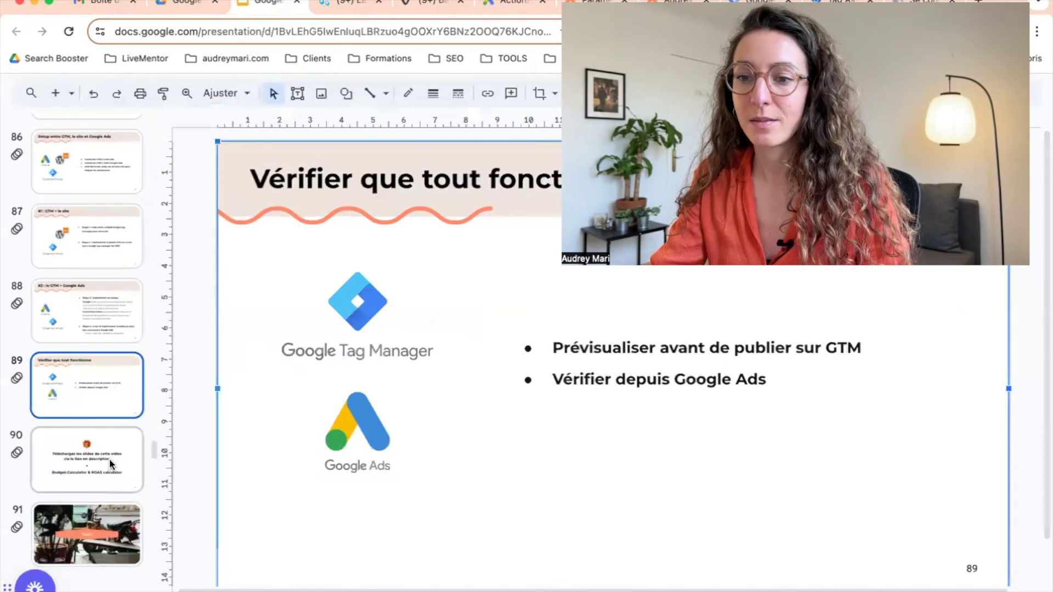
scroll(109, 464, down, 2)
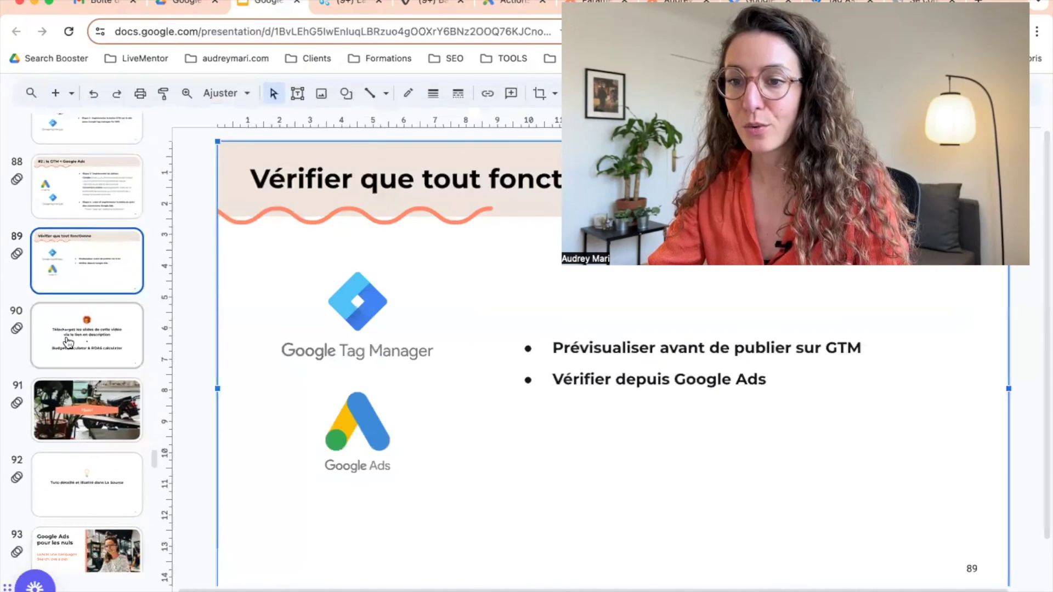
click(89, 345)
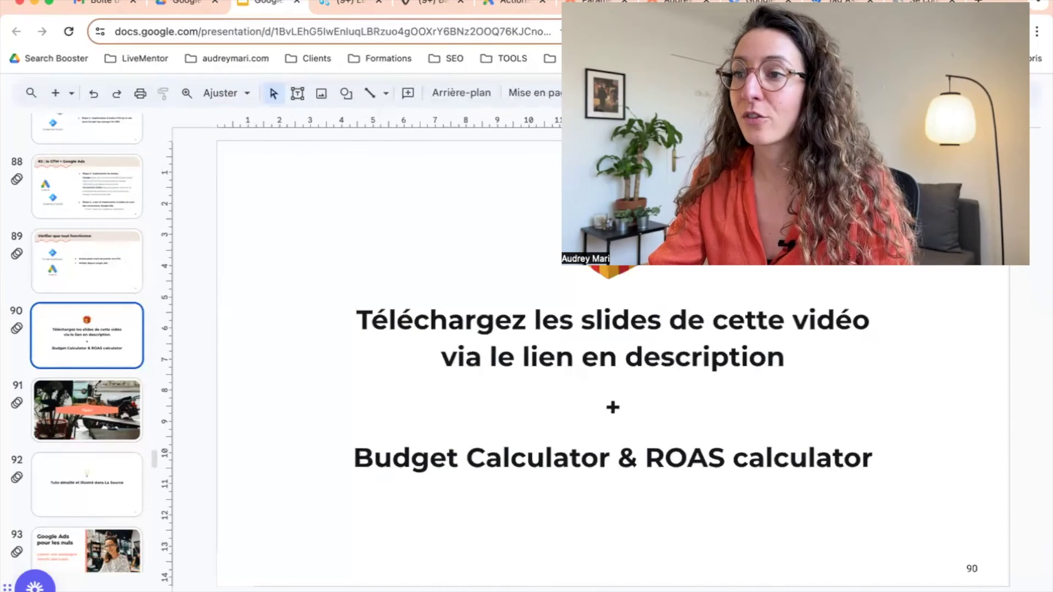